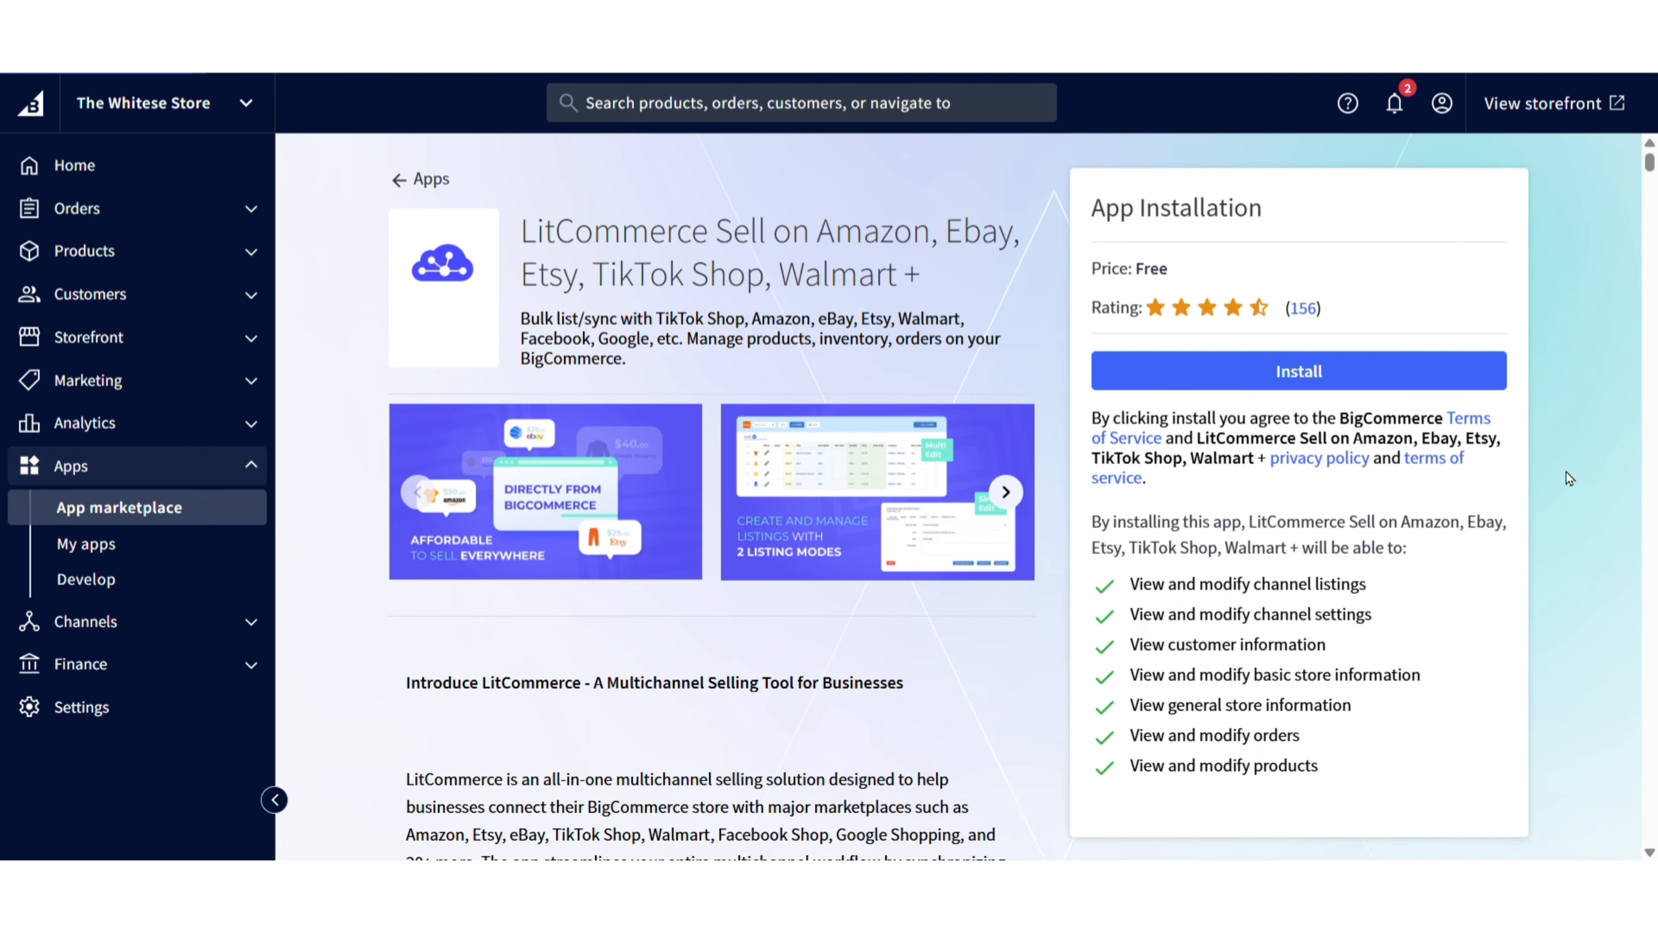
# Install the LitCommerce app from the BigCommerce marketplace and open LitCommerce in a new window.
pyautogui.click(1398, 376)
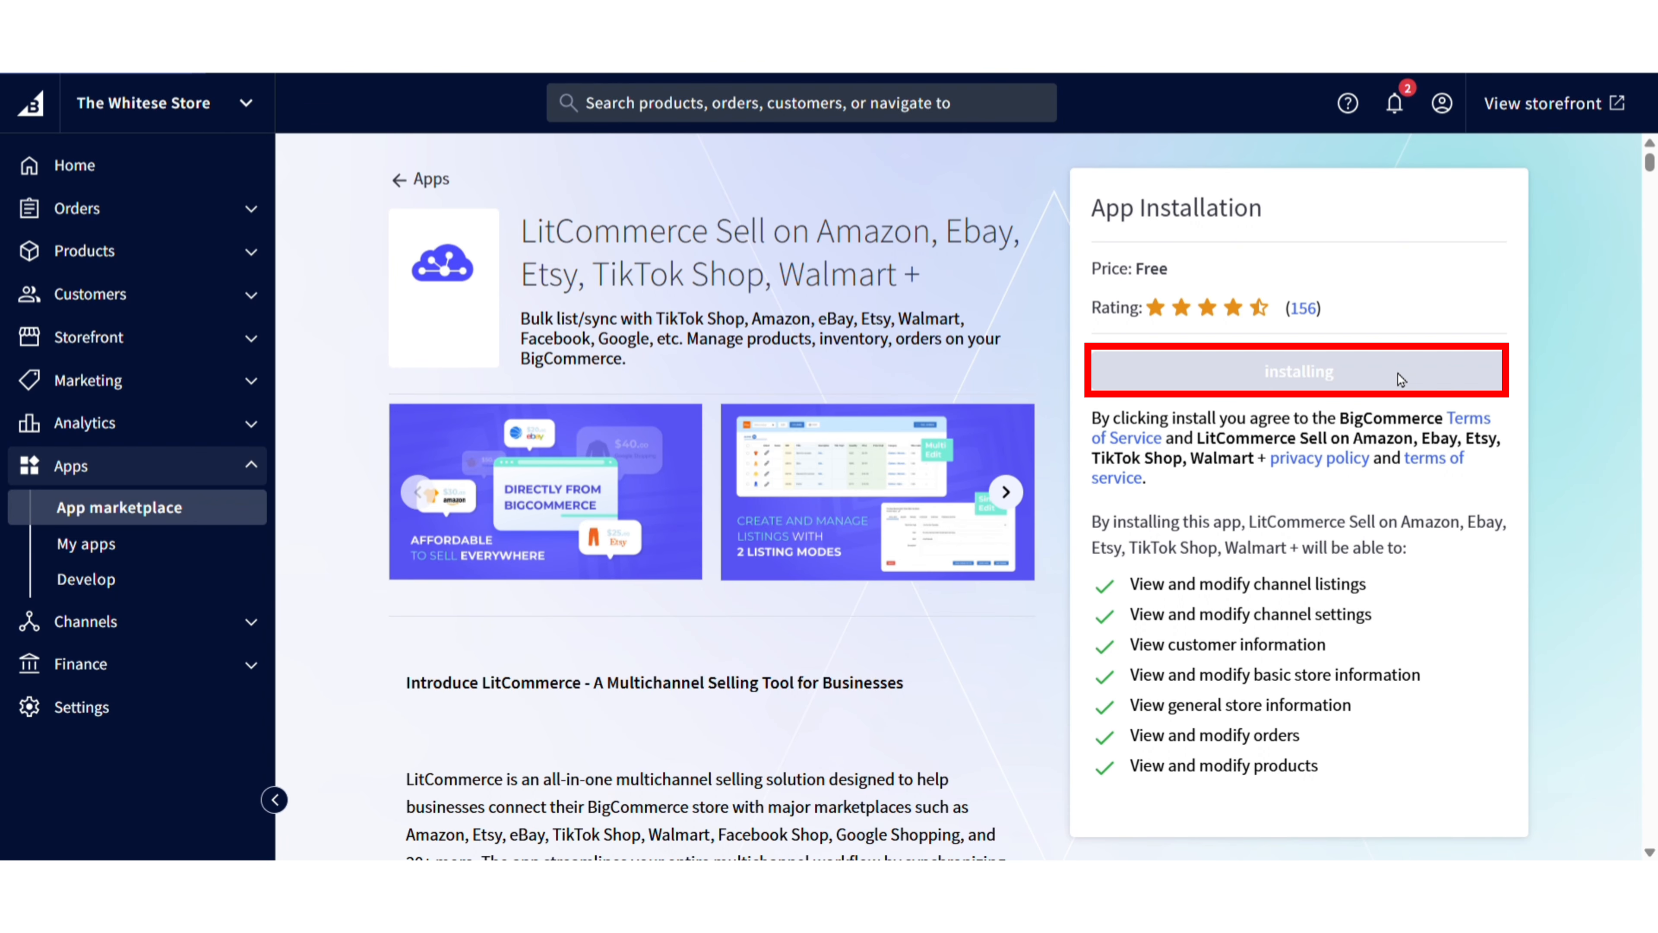
pyautogui.click(1148, 494)
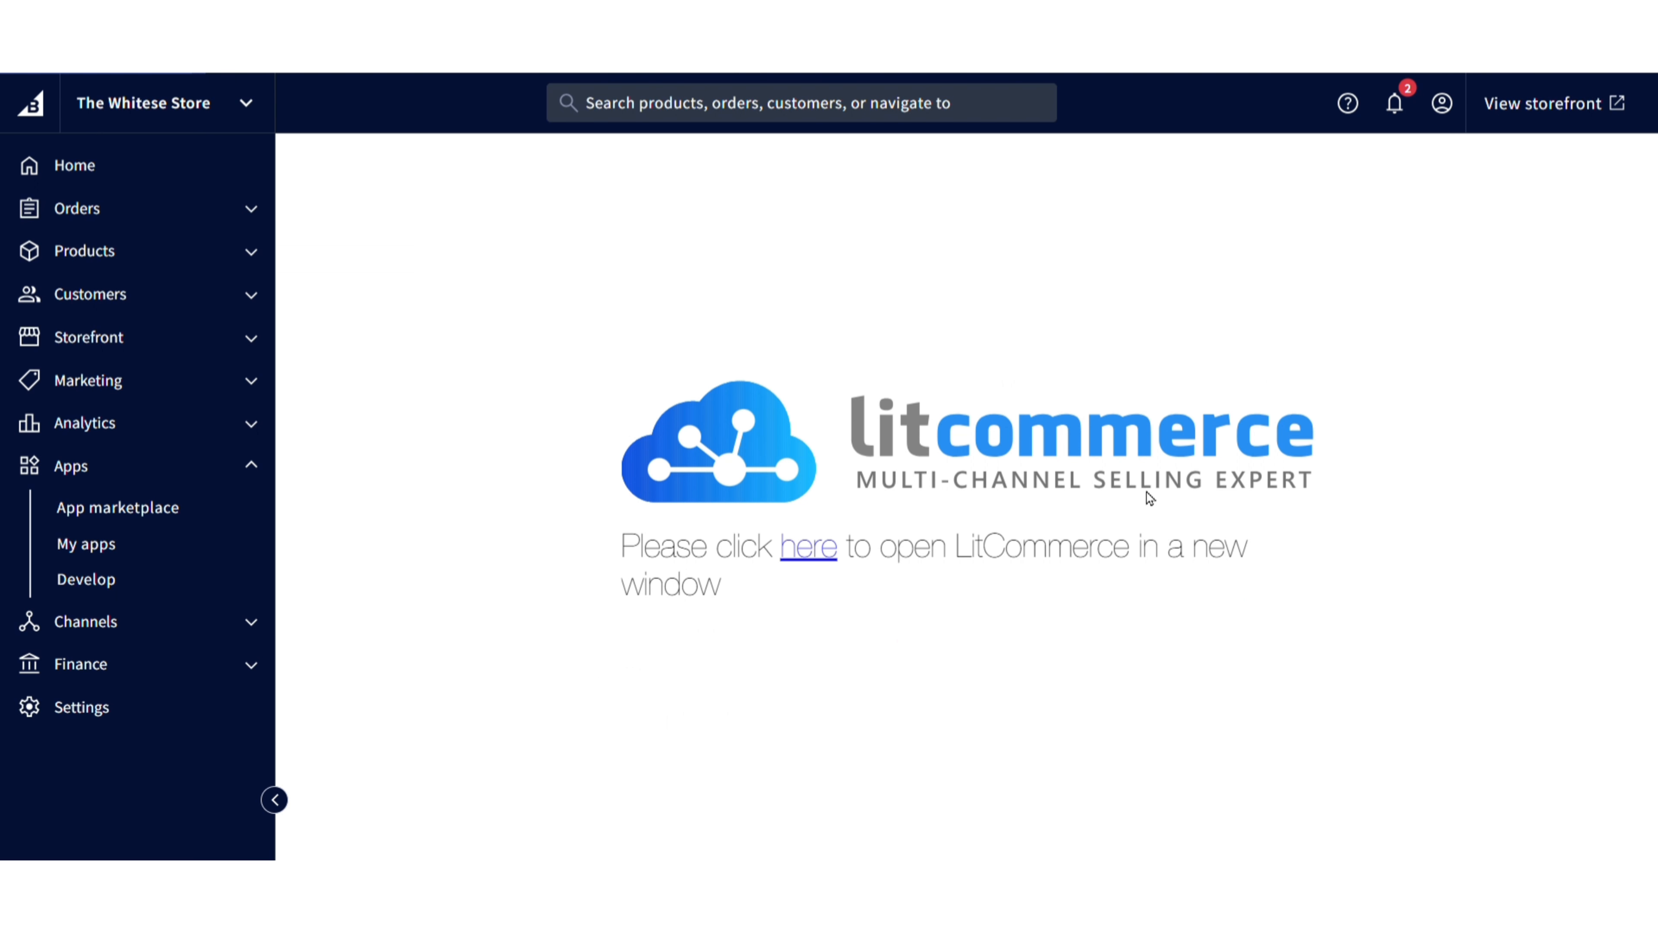
pyautogui.click(810, 552)
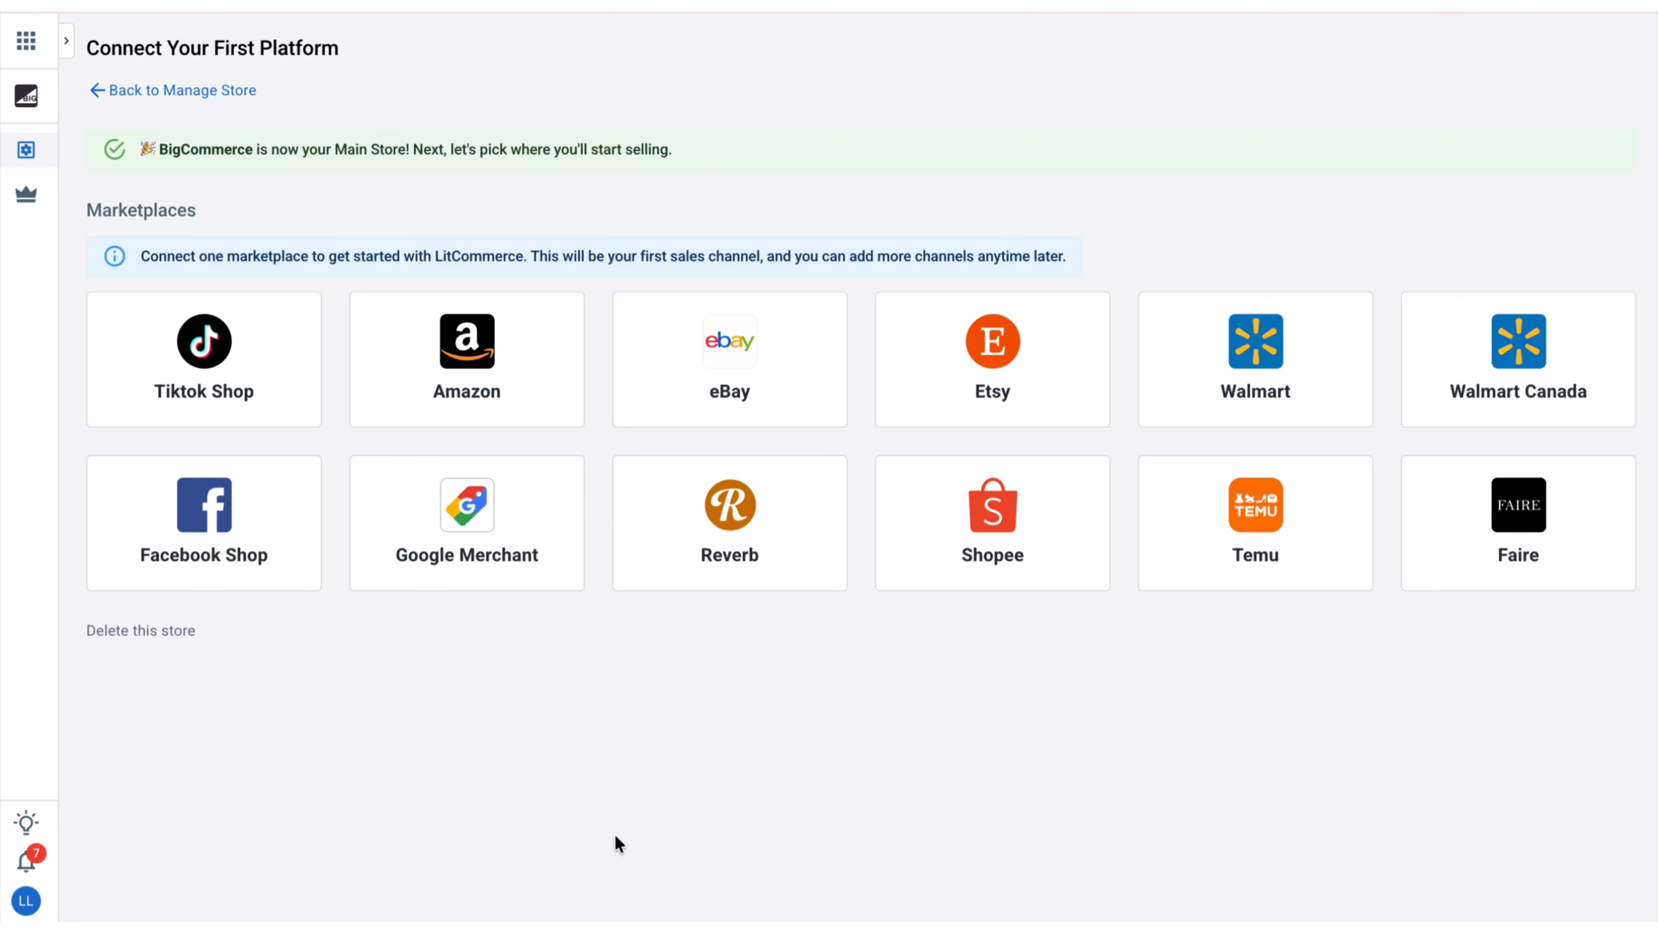
# Connect the Etsy account as the first sales channel, naming the channel Etsy.
pyautogui.click(993, 413)
pyautogui.click(470, 223)
pyautogui.write('Etsy')
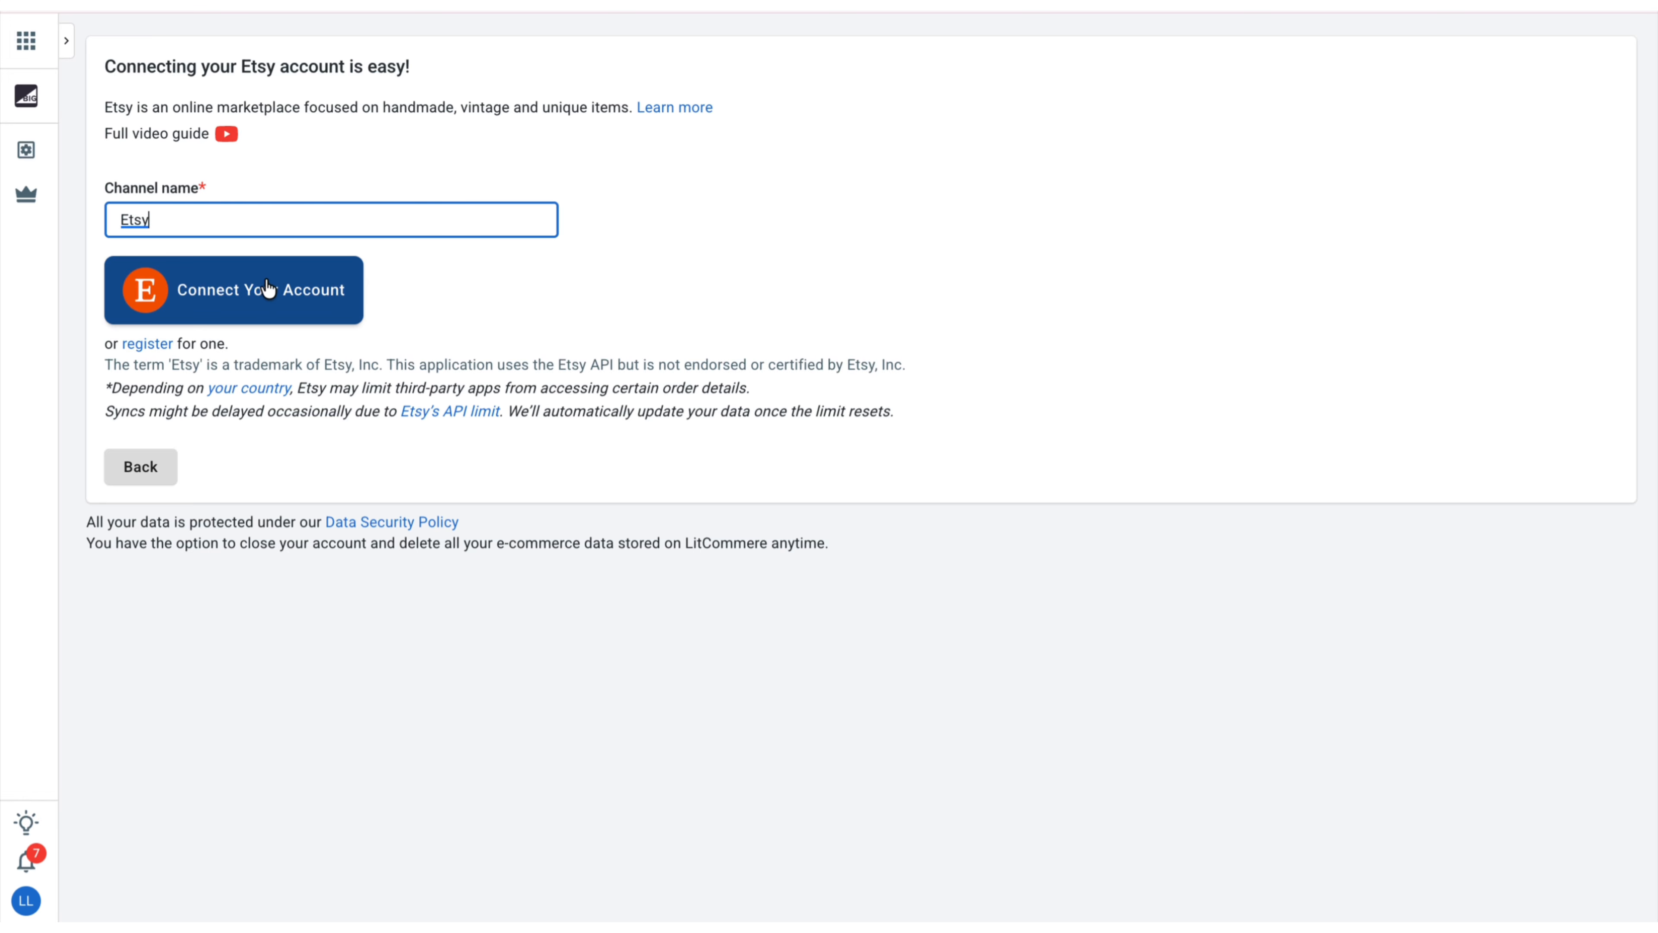
pyautogui.click(255, 304)
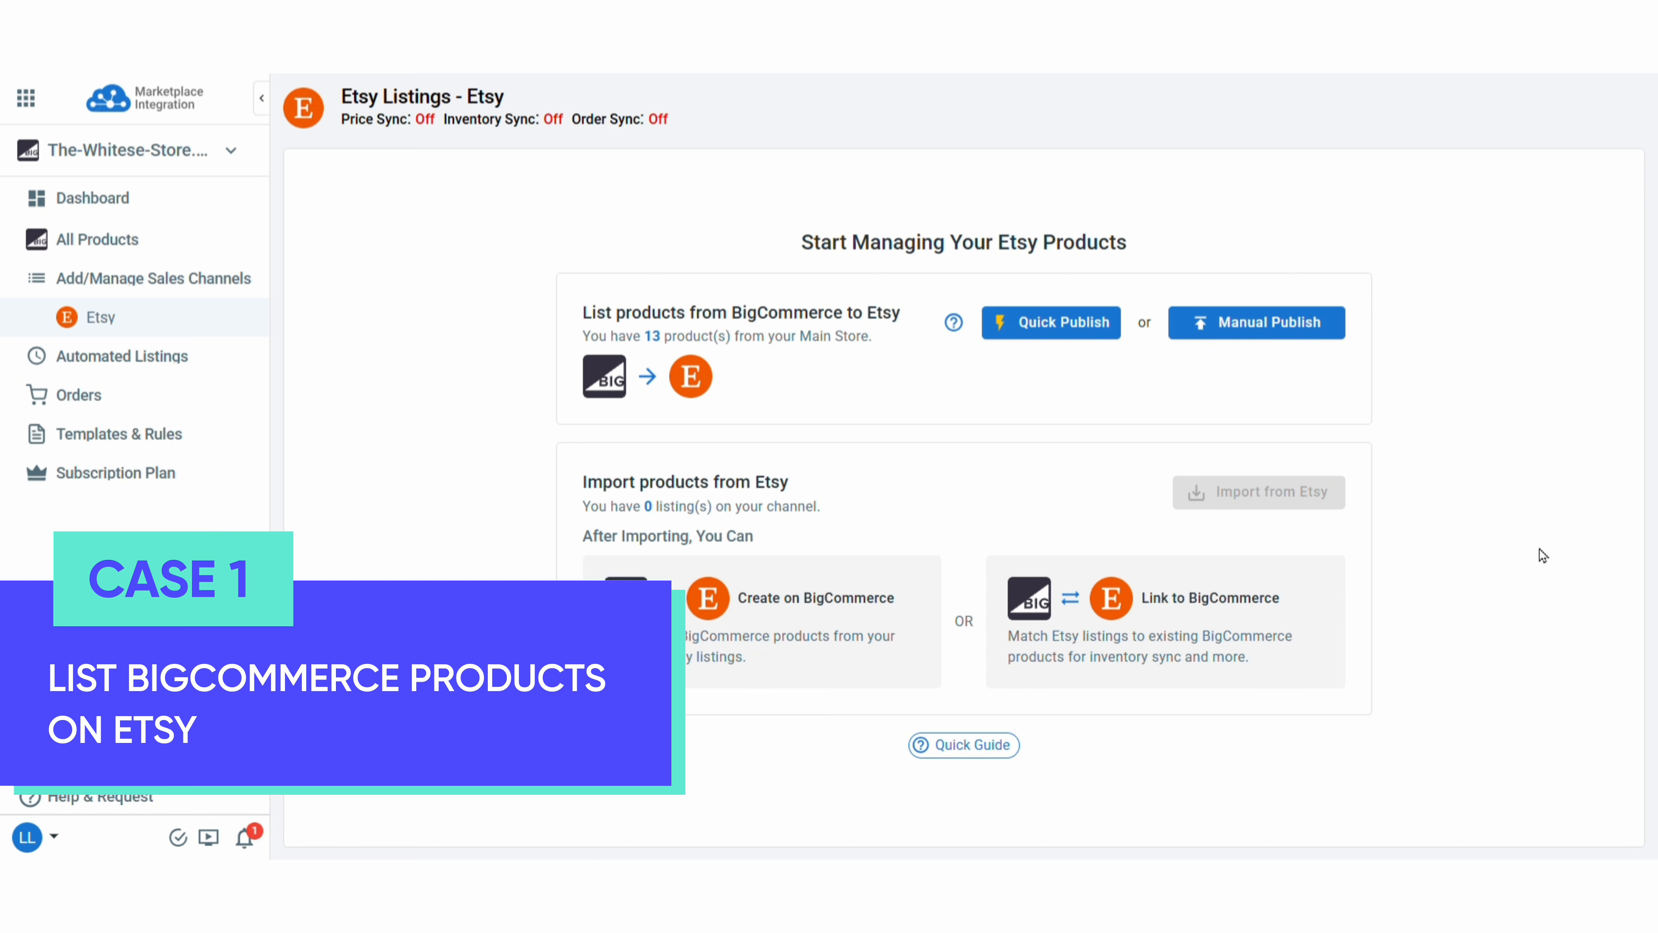
# Start manual publishing and add the Fog Linen towel, both Orbit Terrariums, Able Brewing System and Chemex Coffeemaker to the Etsy channel drafts.
pyautogui.click(1276, 336)
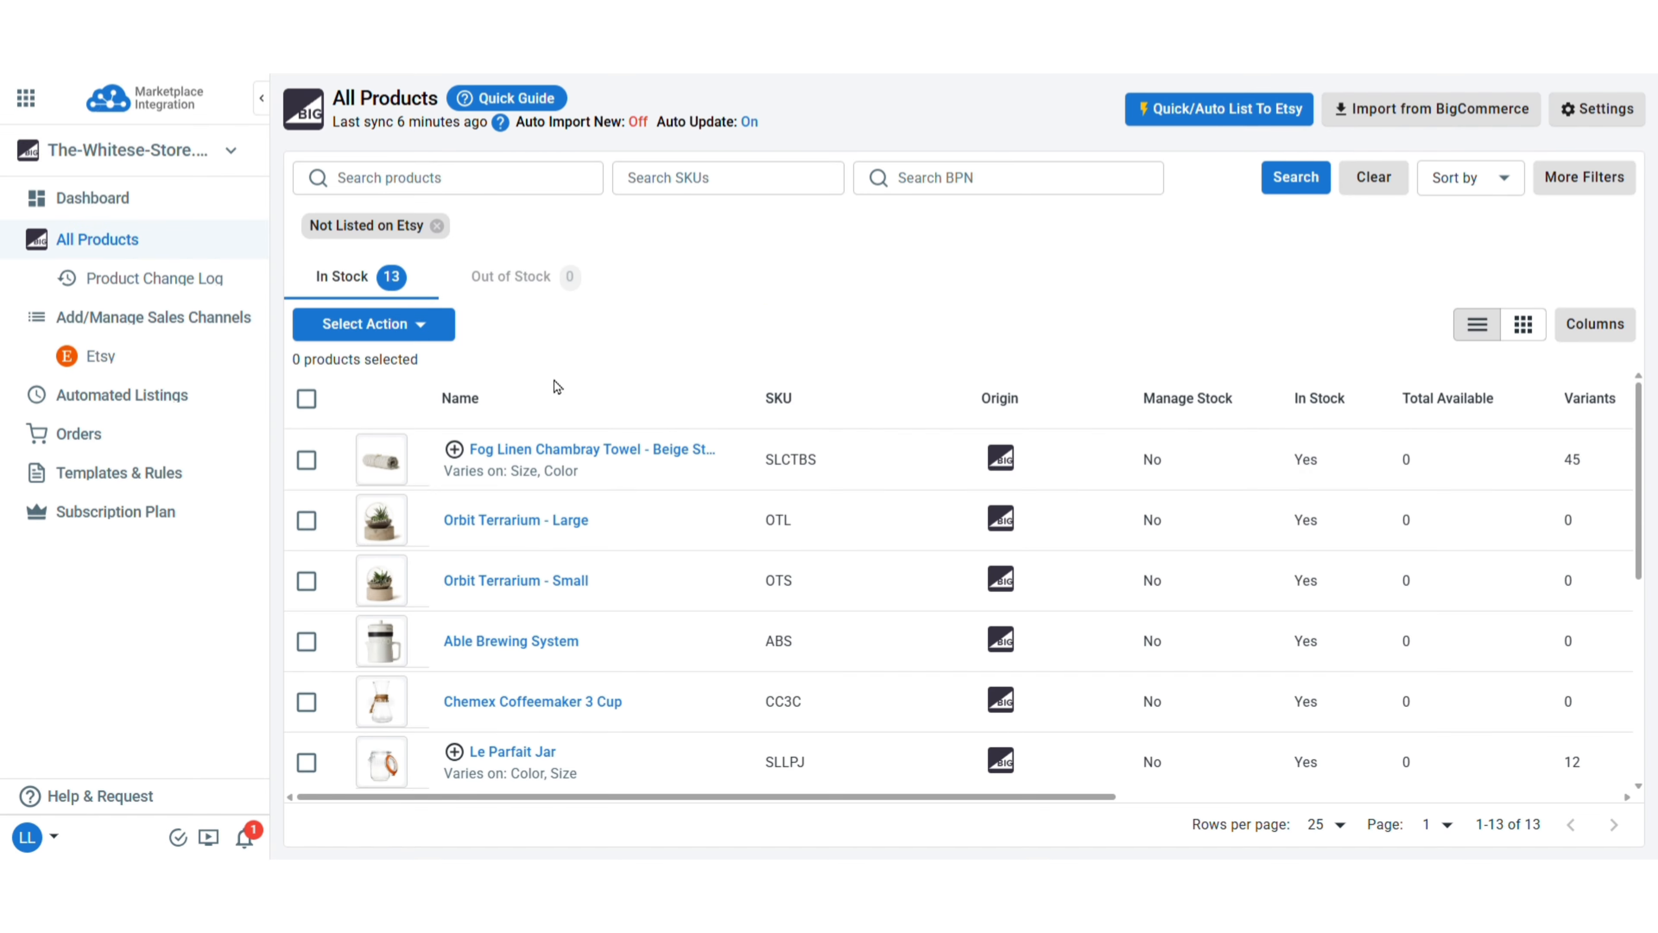
pyautogui.click(306, 460)
pyautogui.click(306, 520)
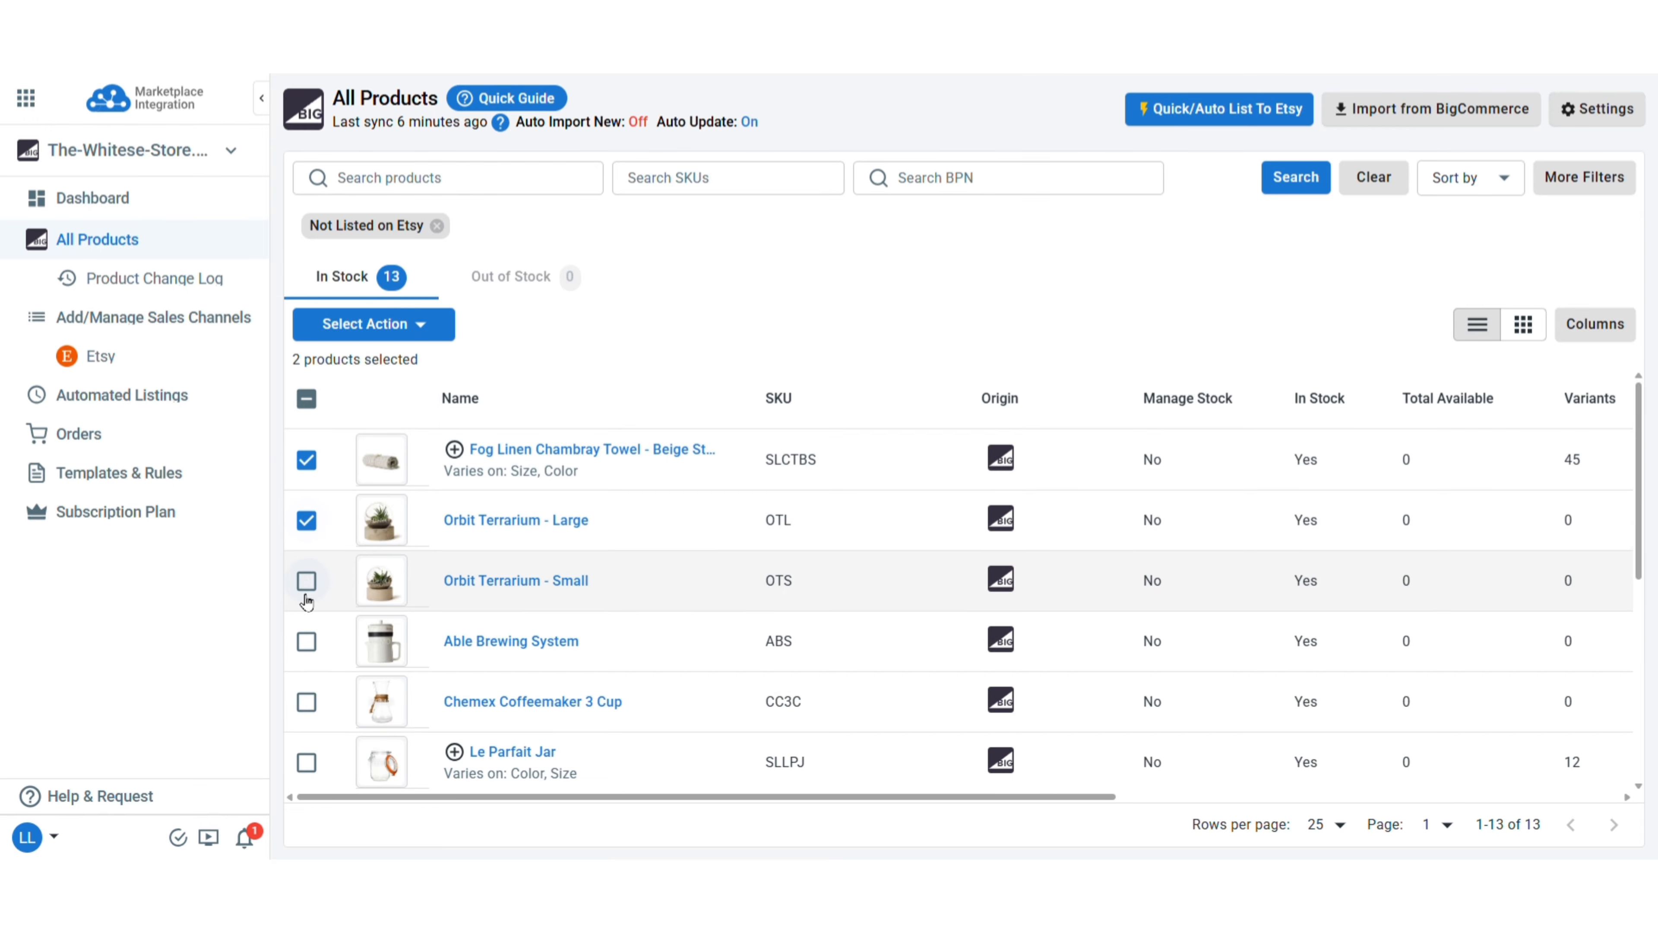
pyautogui.click(306, 580)
pyautogui.click(306, 642)
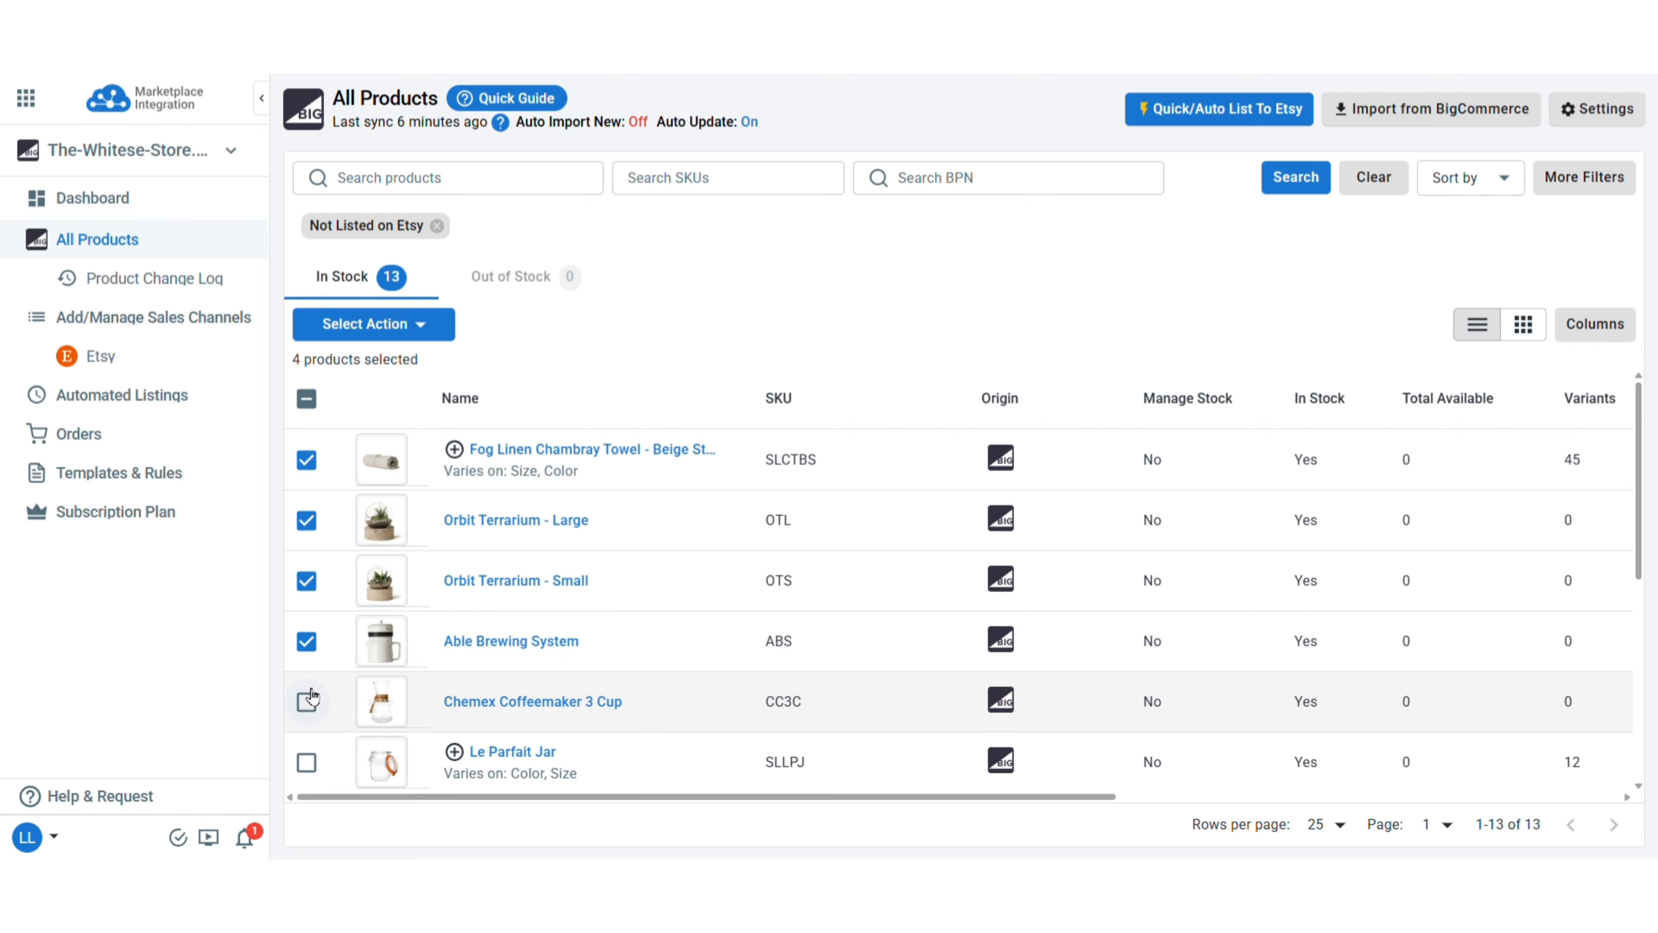
pyautogui.click(311, 701)
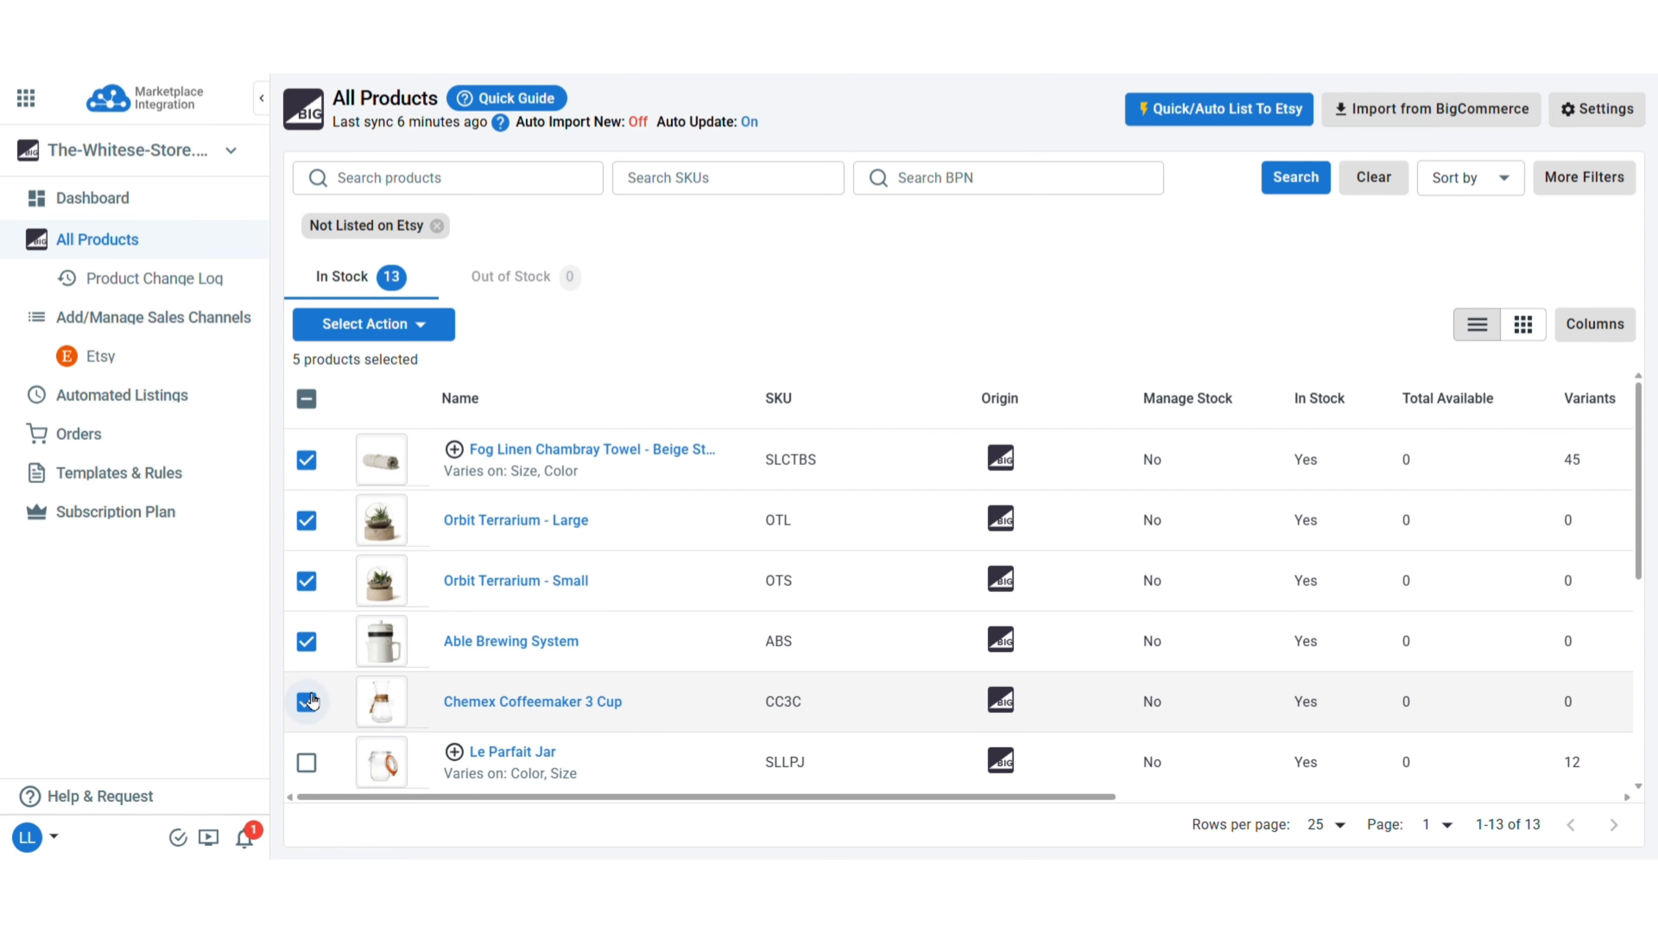
pyautogui.click(410, 325)
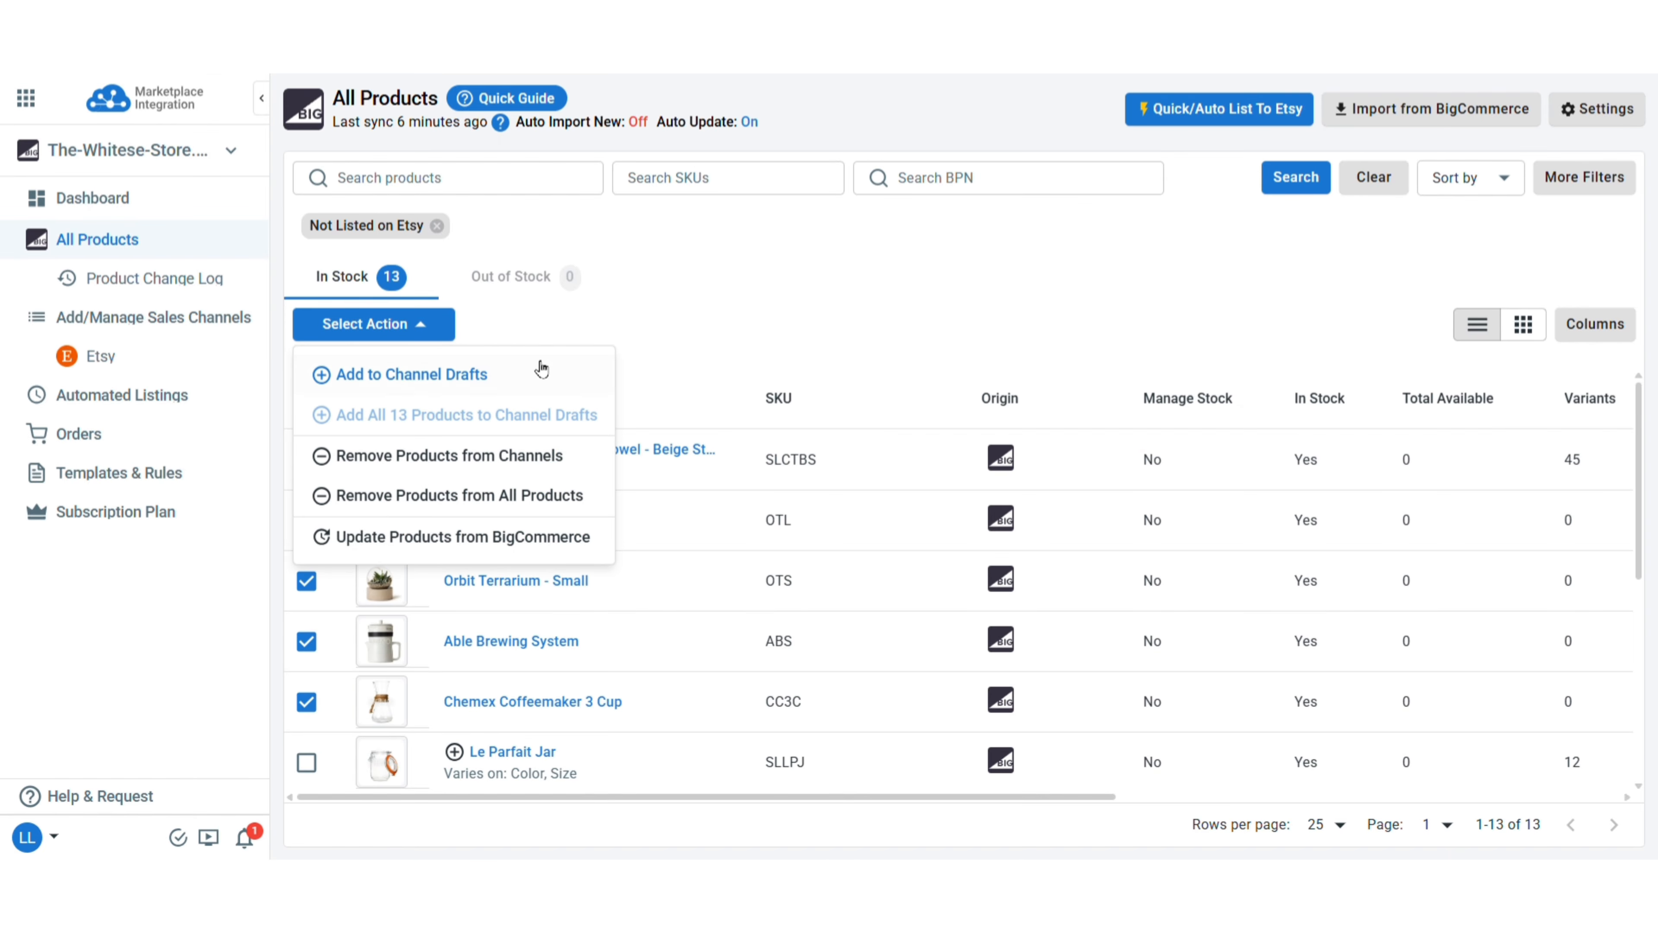
pyautogui.click(545, 374)
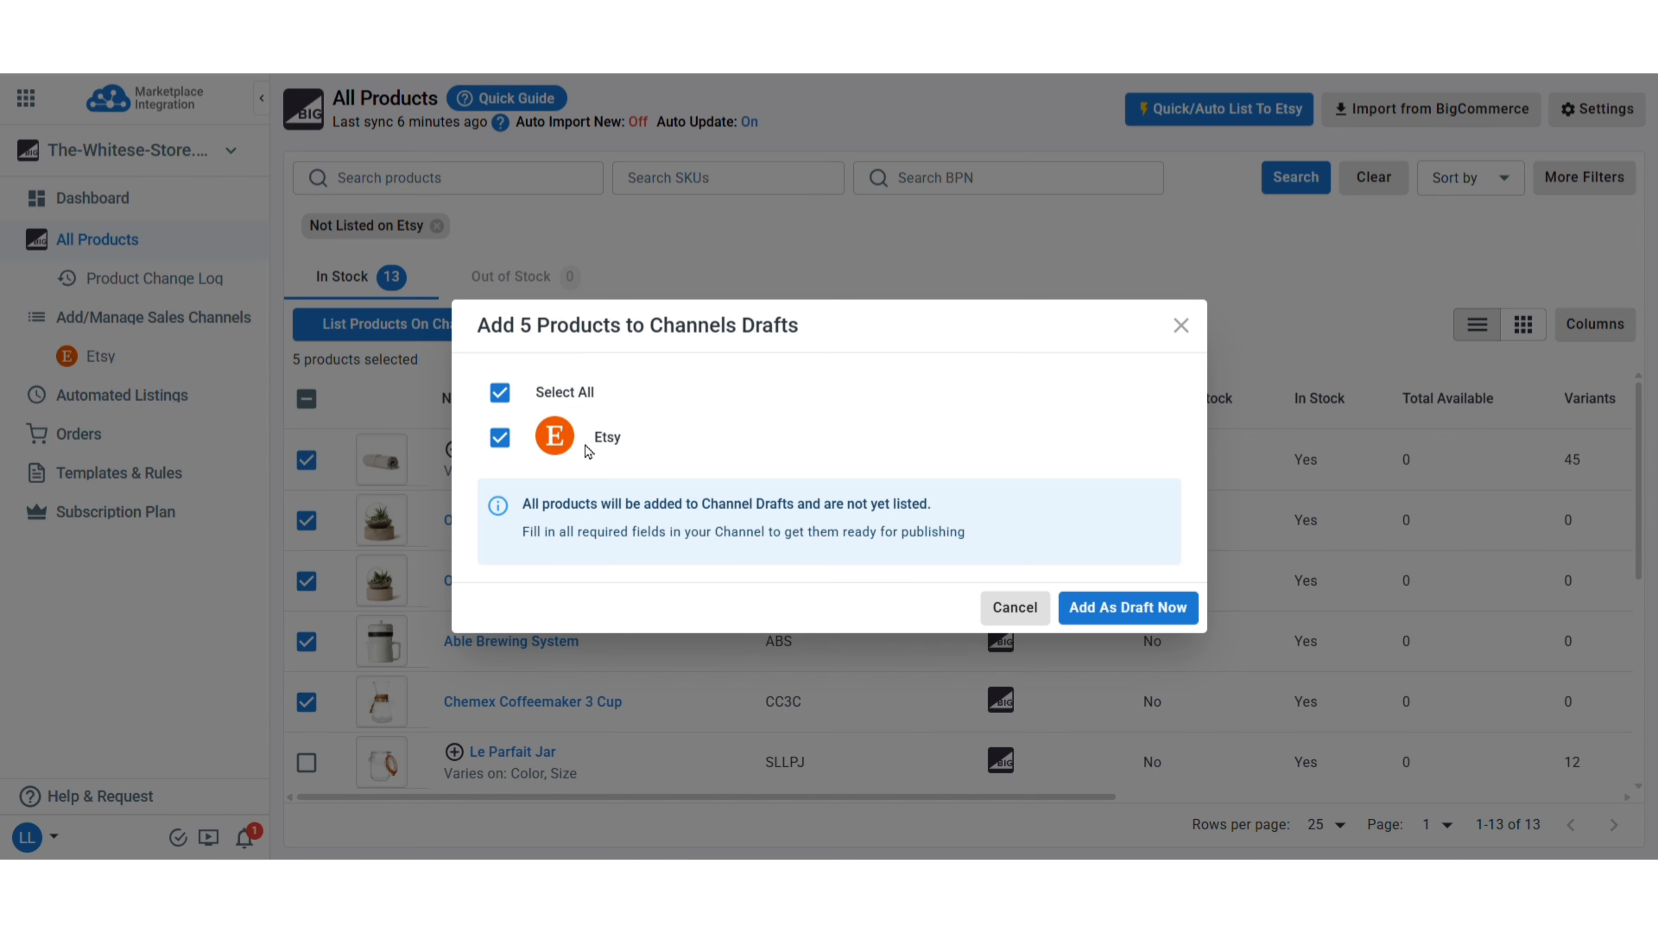
pyautogui.click(1129, 608)
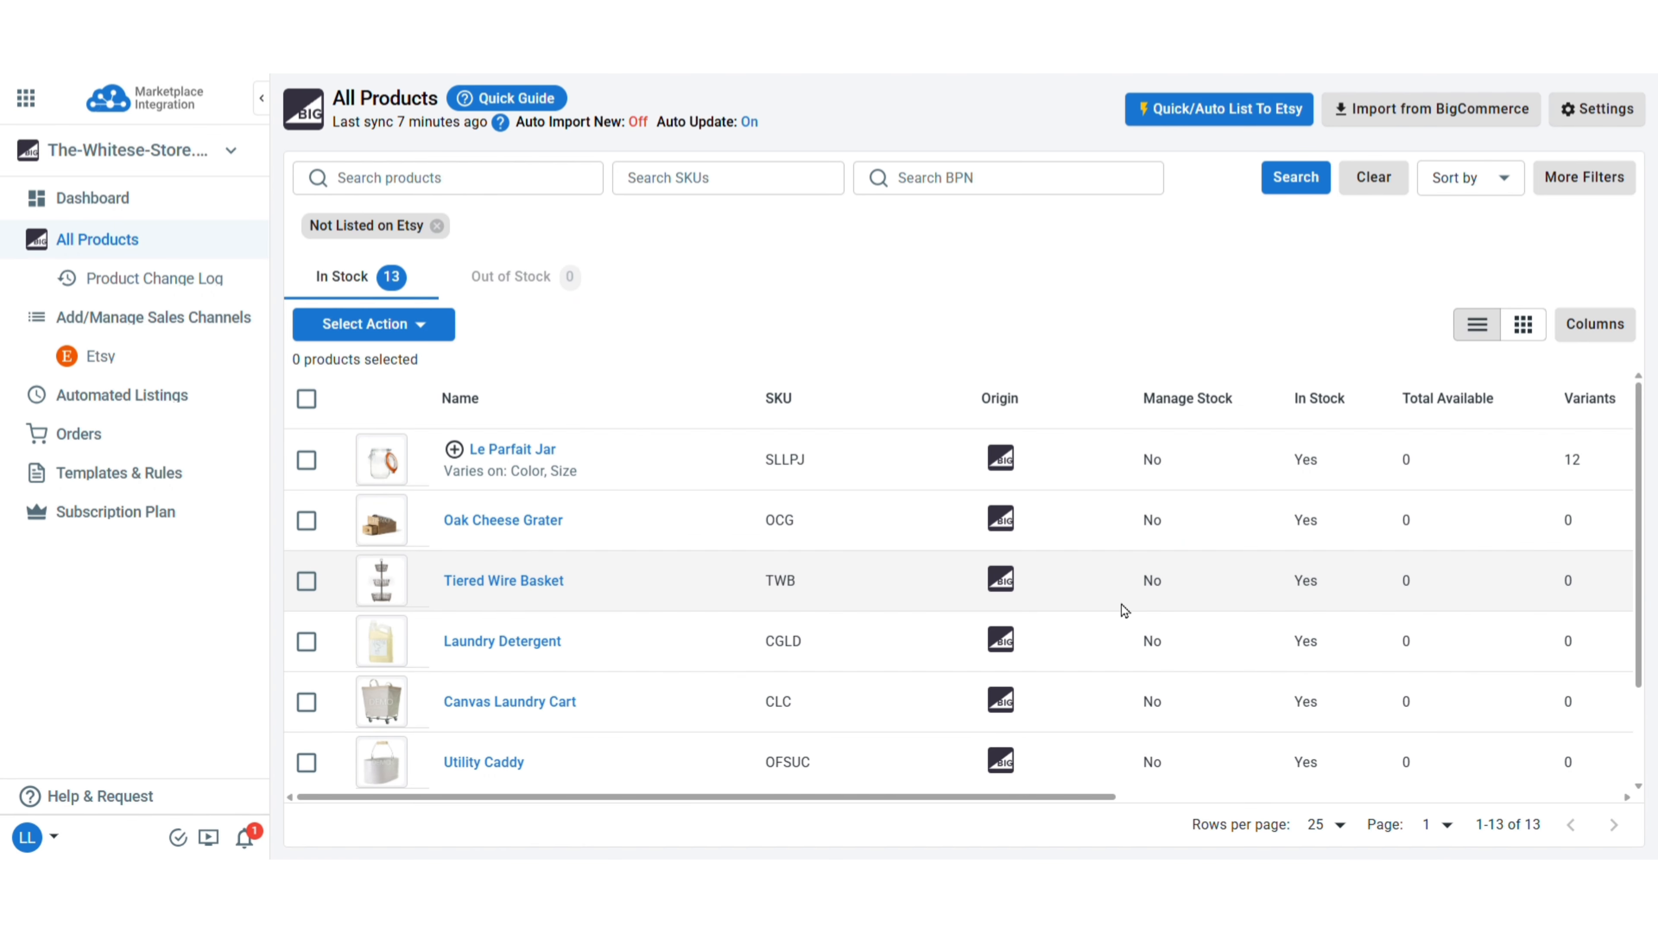
# Open the Fog Linen Chambray Towel - Beige Stripe draft from the Etsy channel for editing.
pyautogui.click(131, 366)
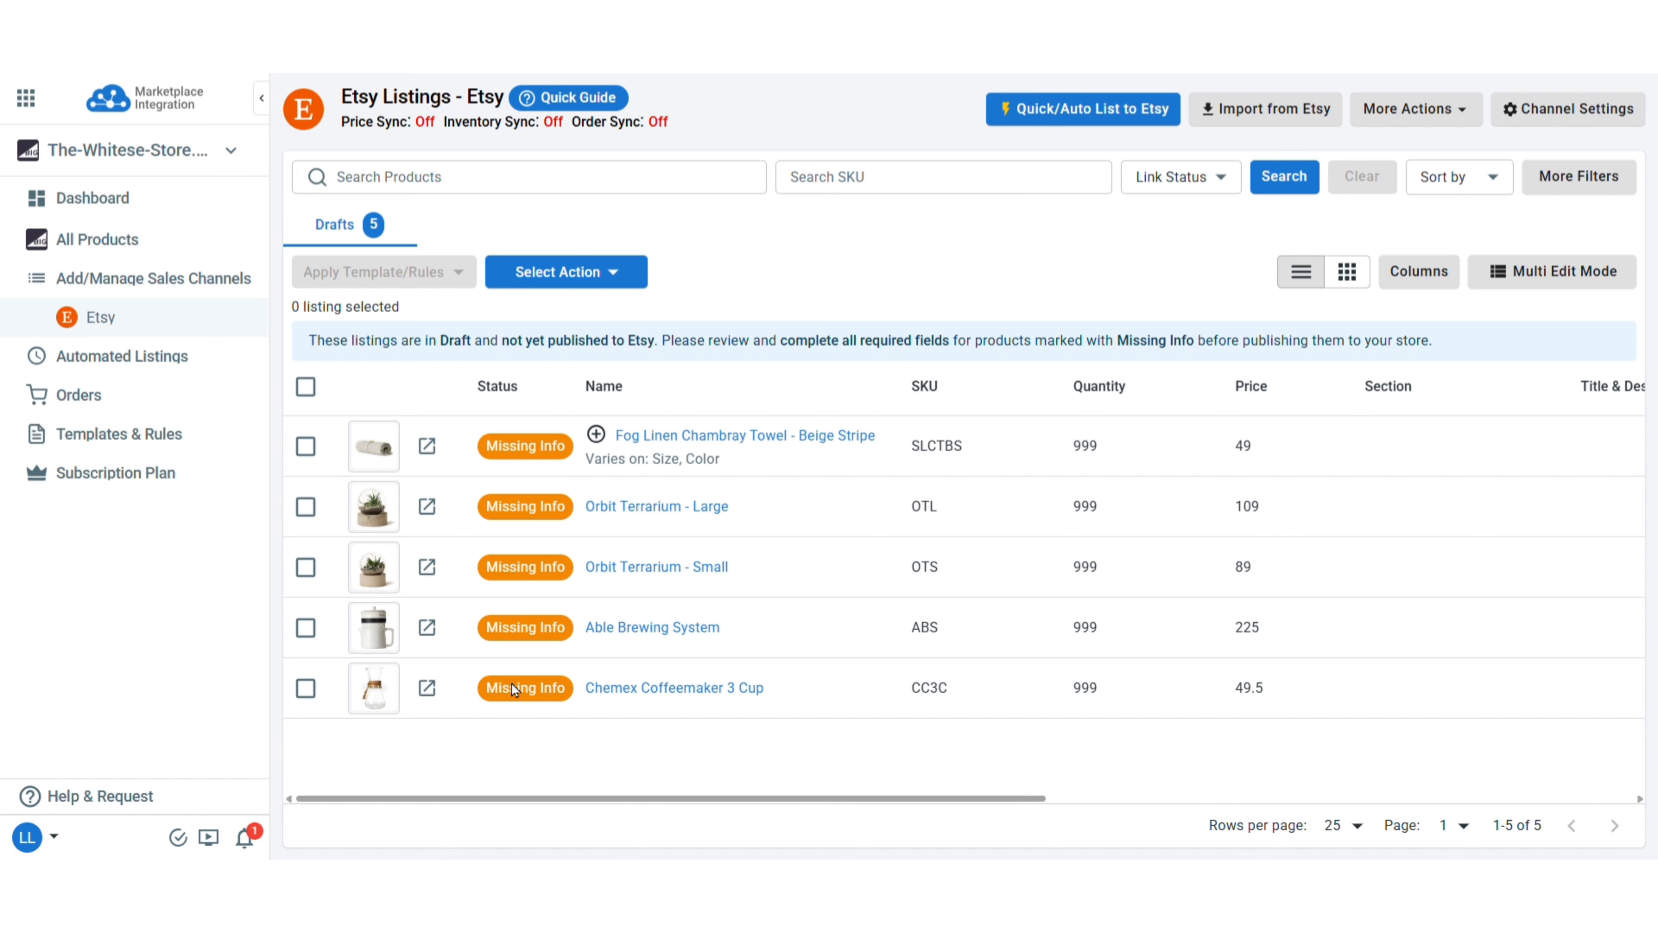
pyautogui.click(754, 447)
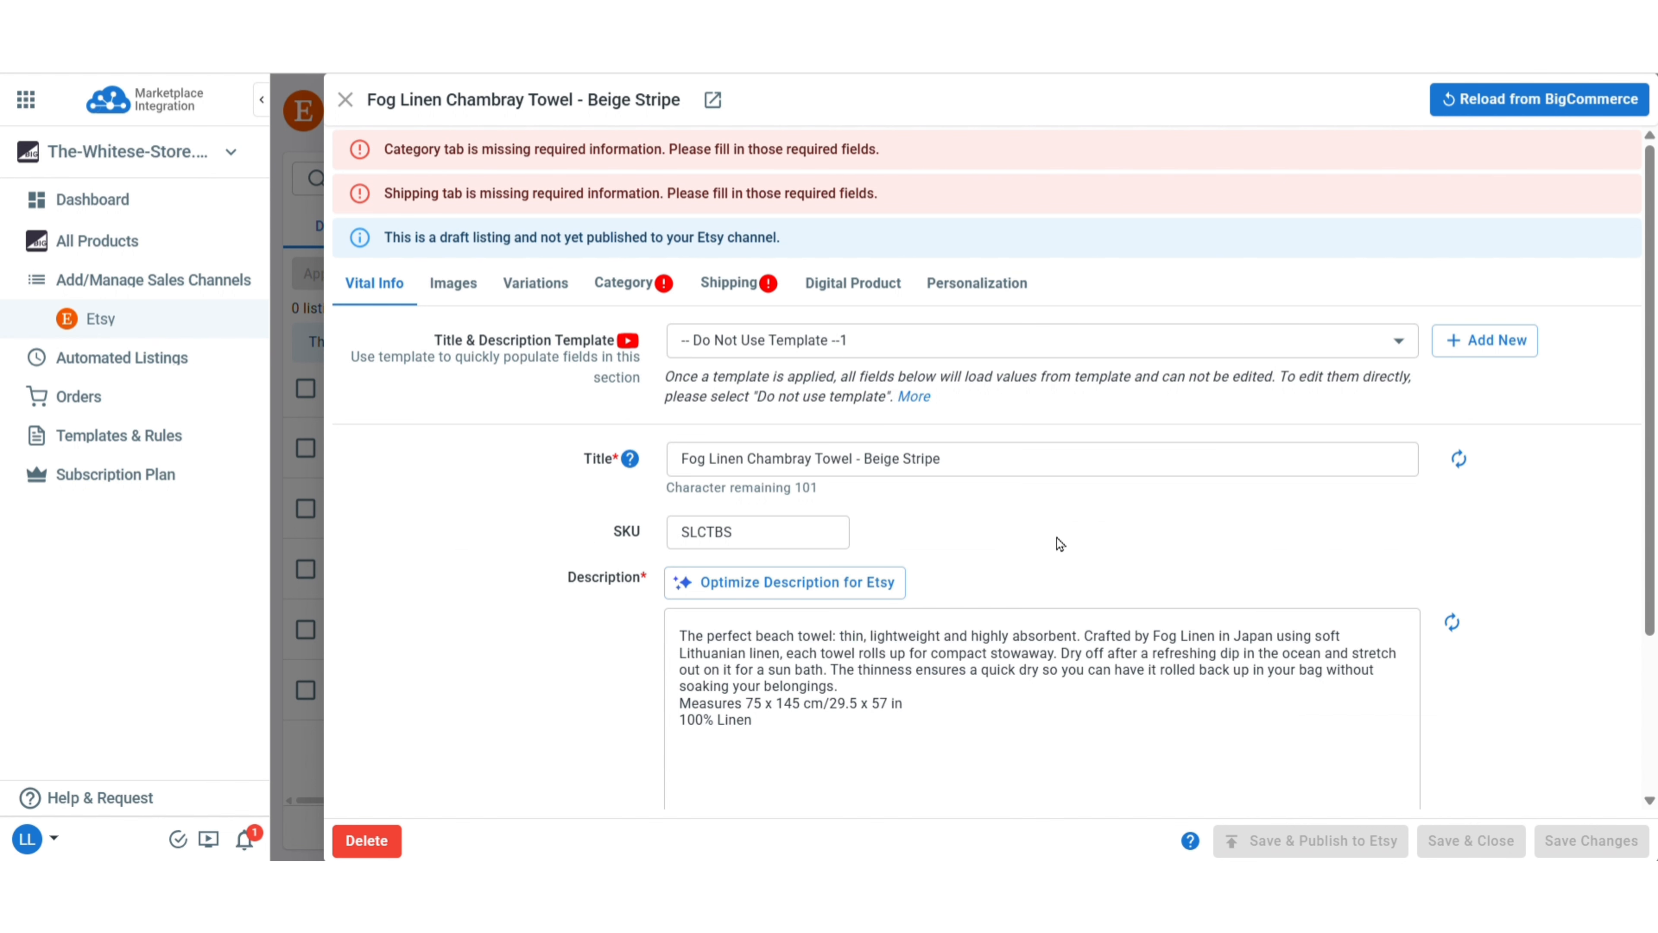
pyautogui.click(955, 470)
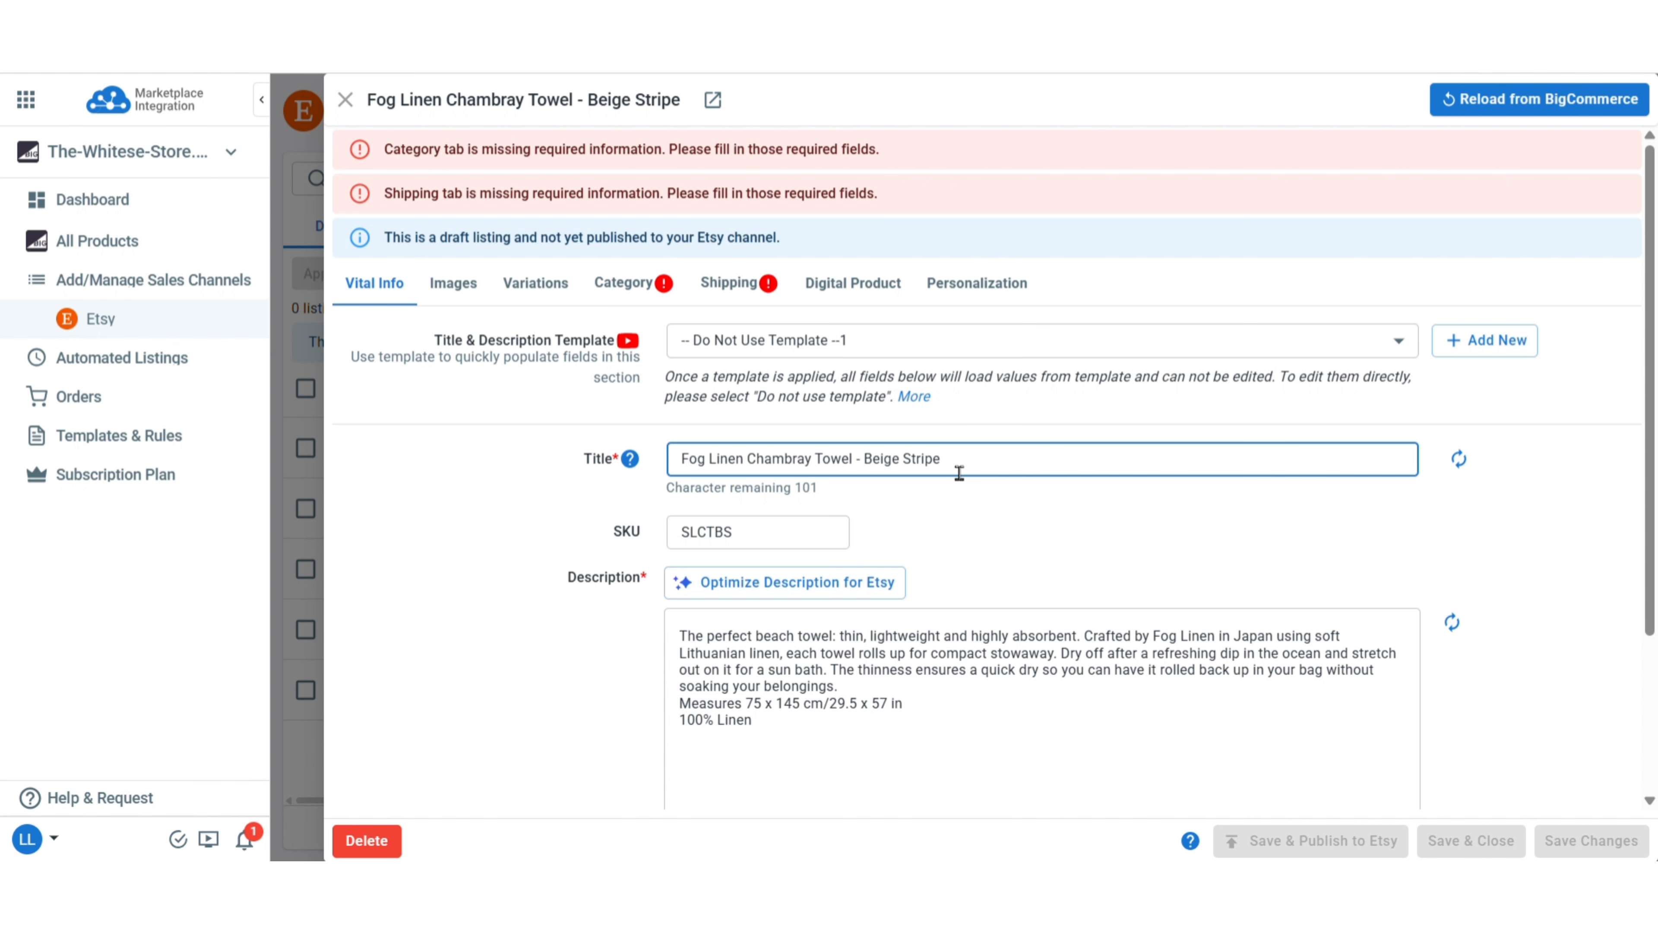
# Generate an Etsy-optimized description for the towel using the keywords "beige linen towel", apply it and review the text.
pyautogui.click(775, 585)
pyautogui.click(771, 673)
pyautogui.write('beige linen towel')
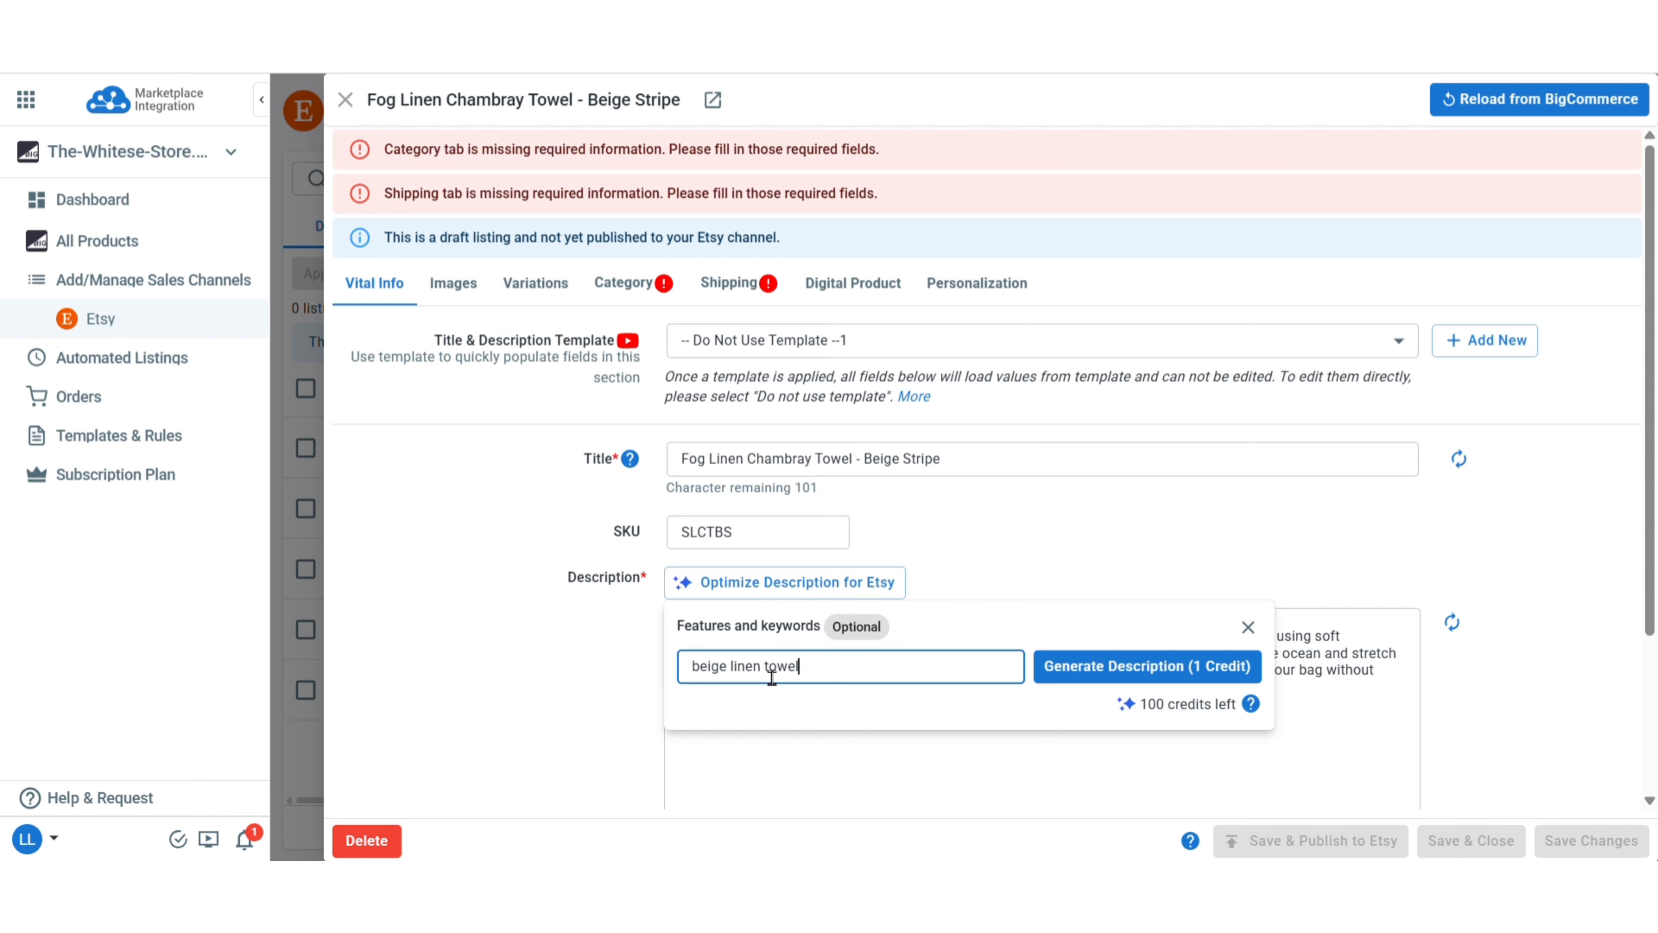
pyautogui.click(1059, 680)
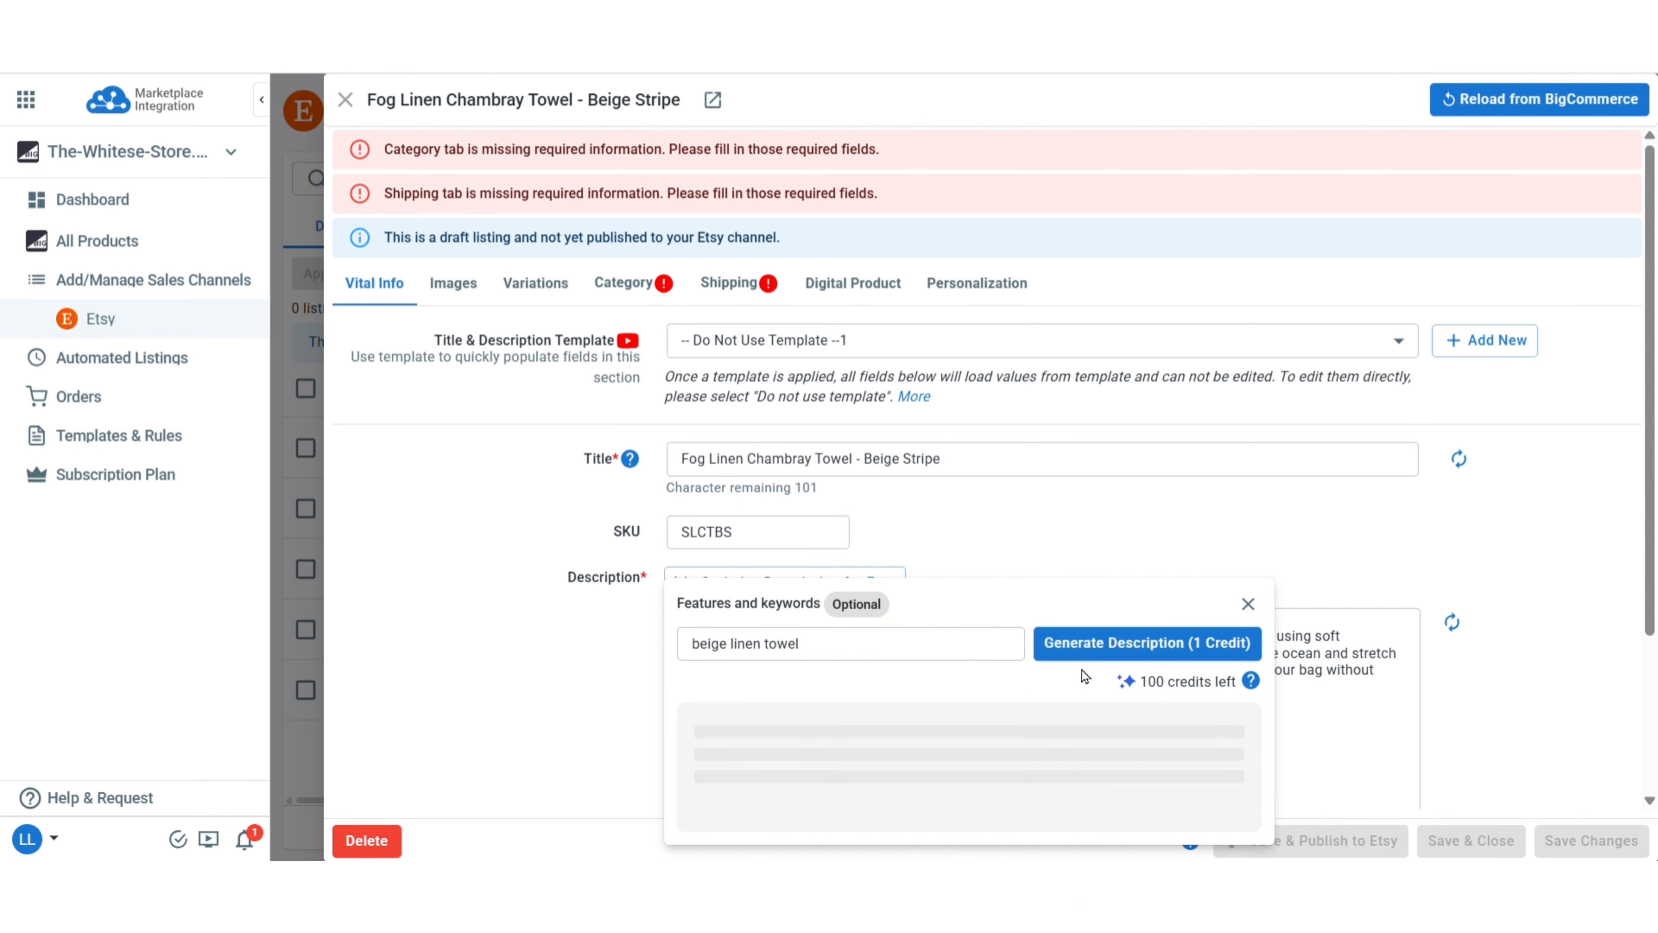
pyautogui.scroll(-10, 1192, 678)
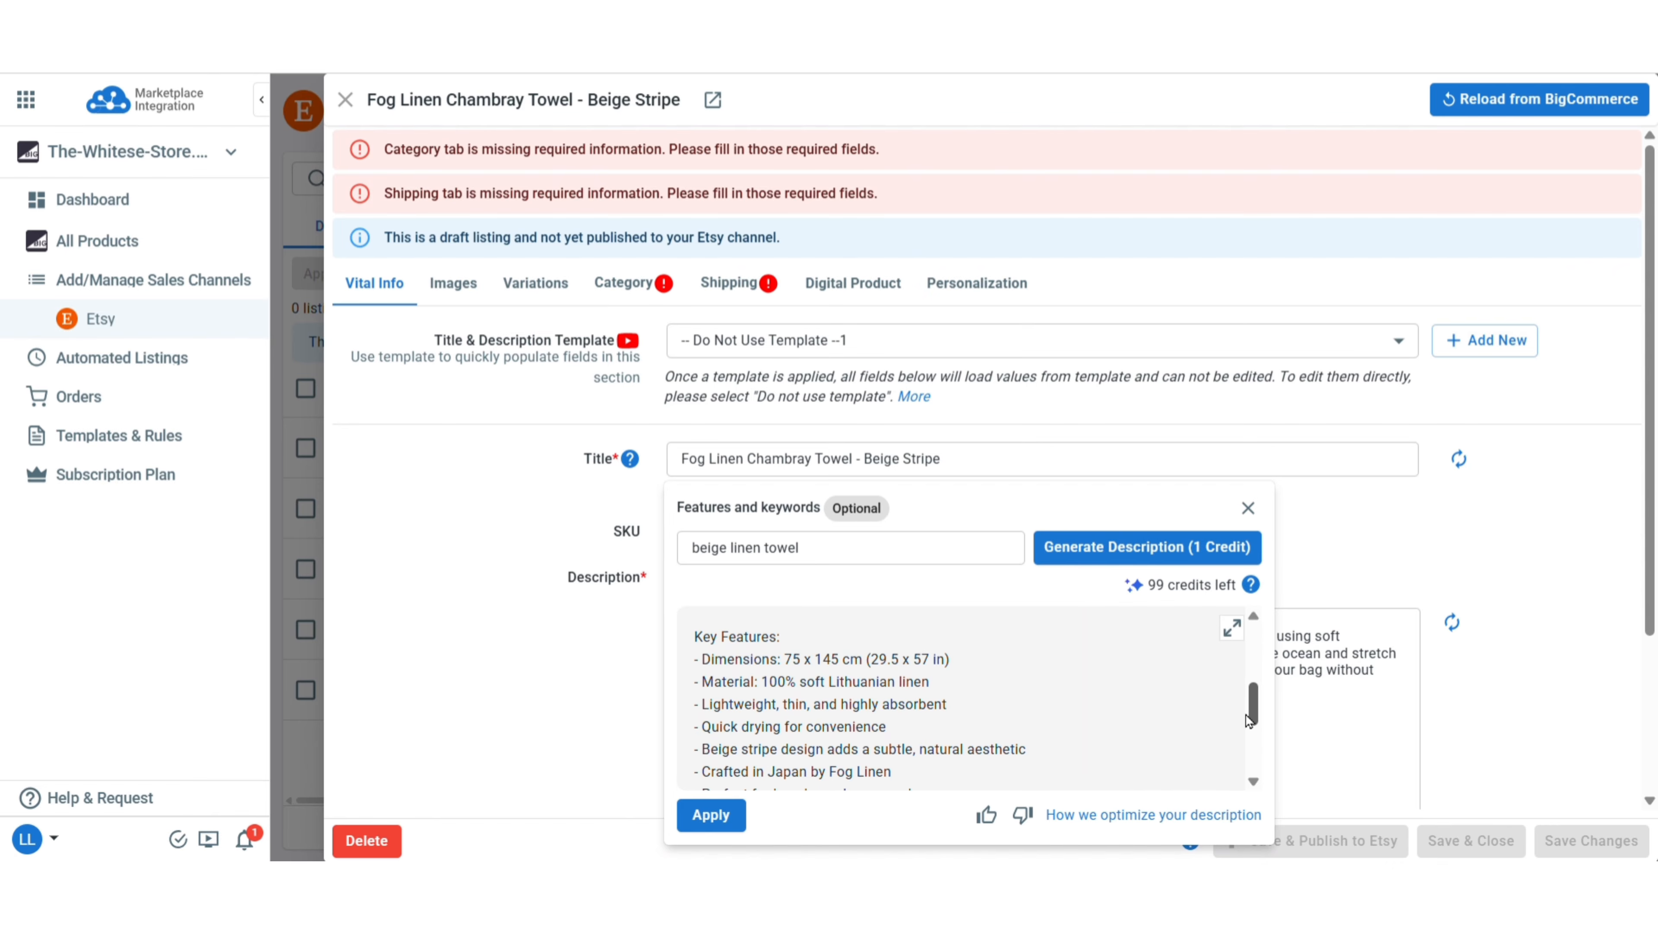
pyautogui.click(710, 817)
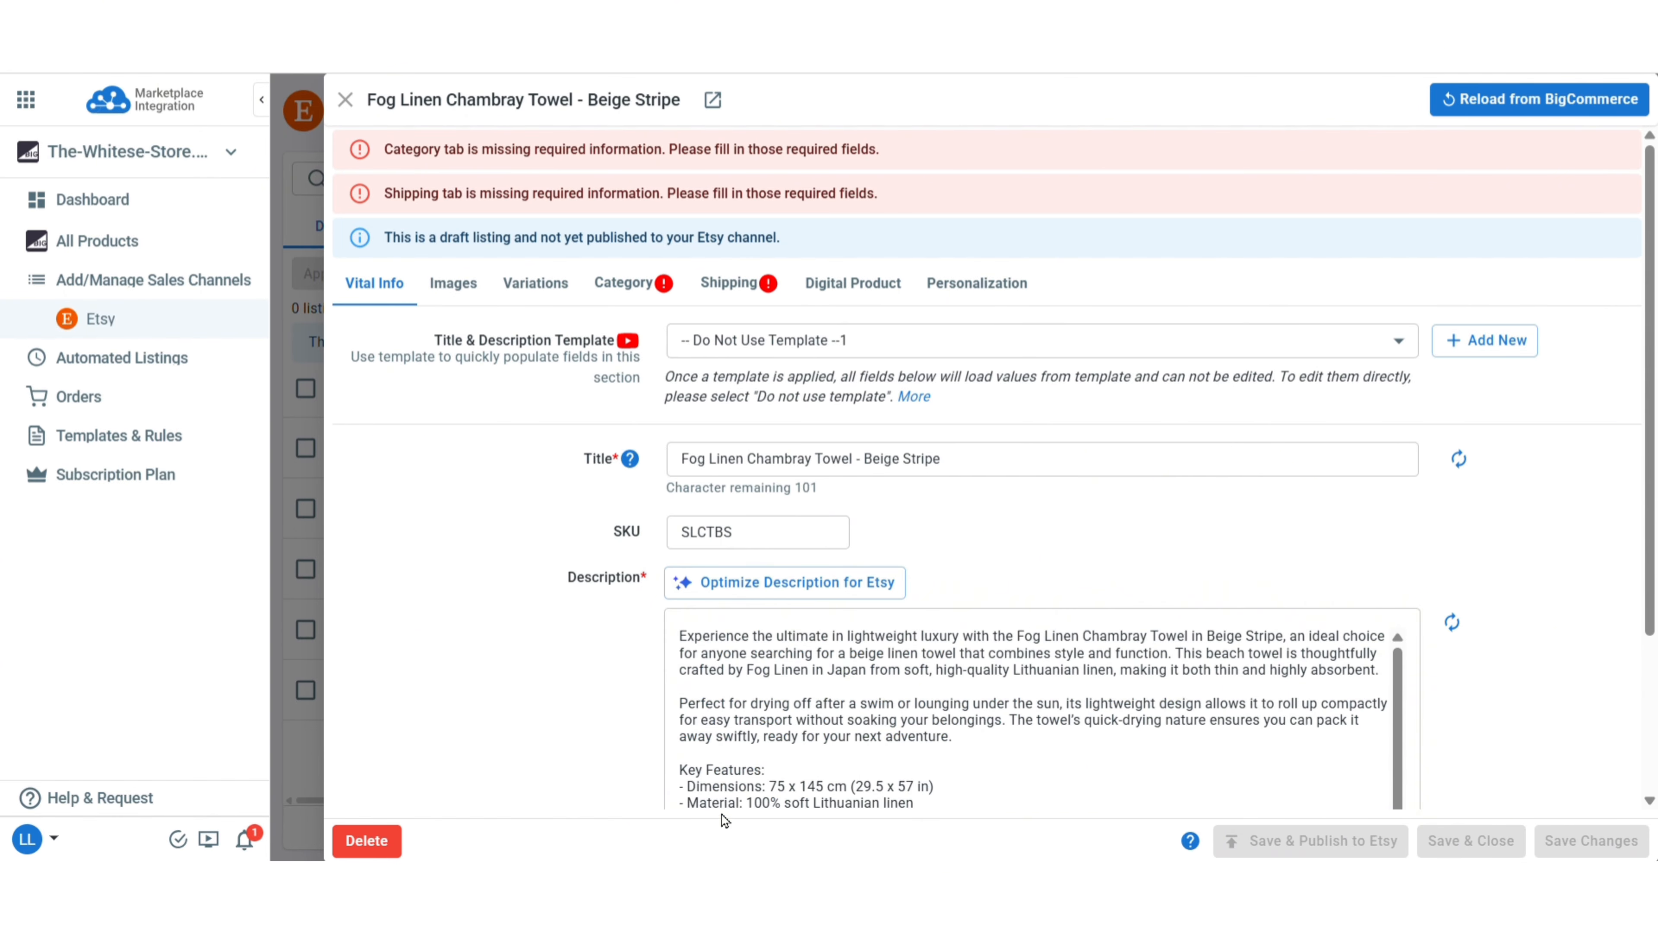
pyautogui.scroll(-3, 1175, 706)
pyautogui.scroll(-3, 1208, 695)
pyautogui.scroll(3, 1208, 695)
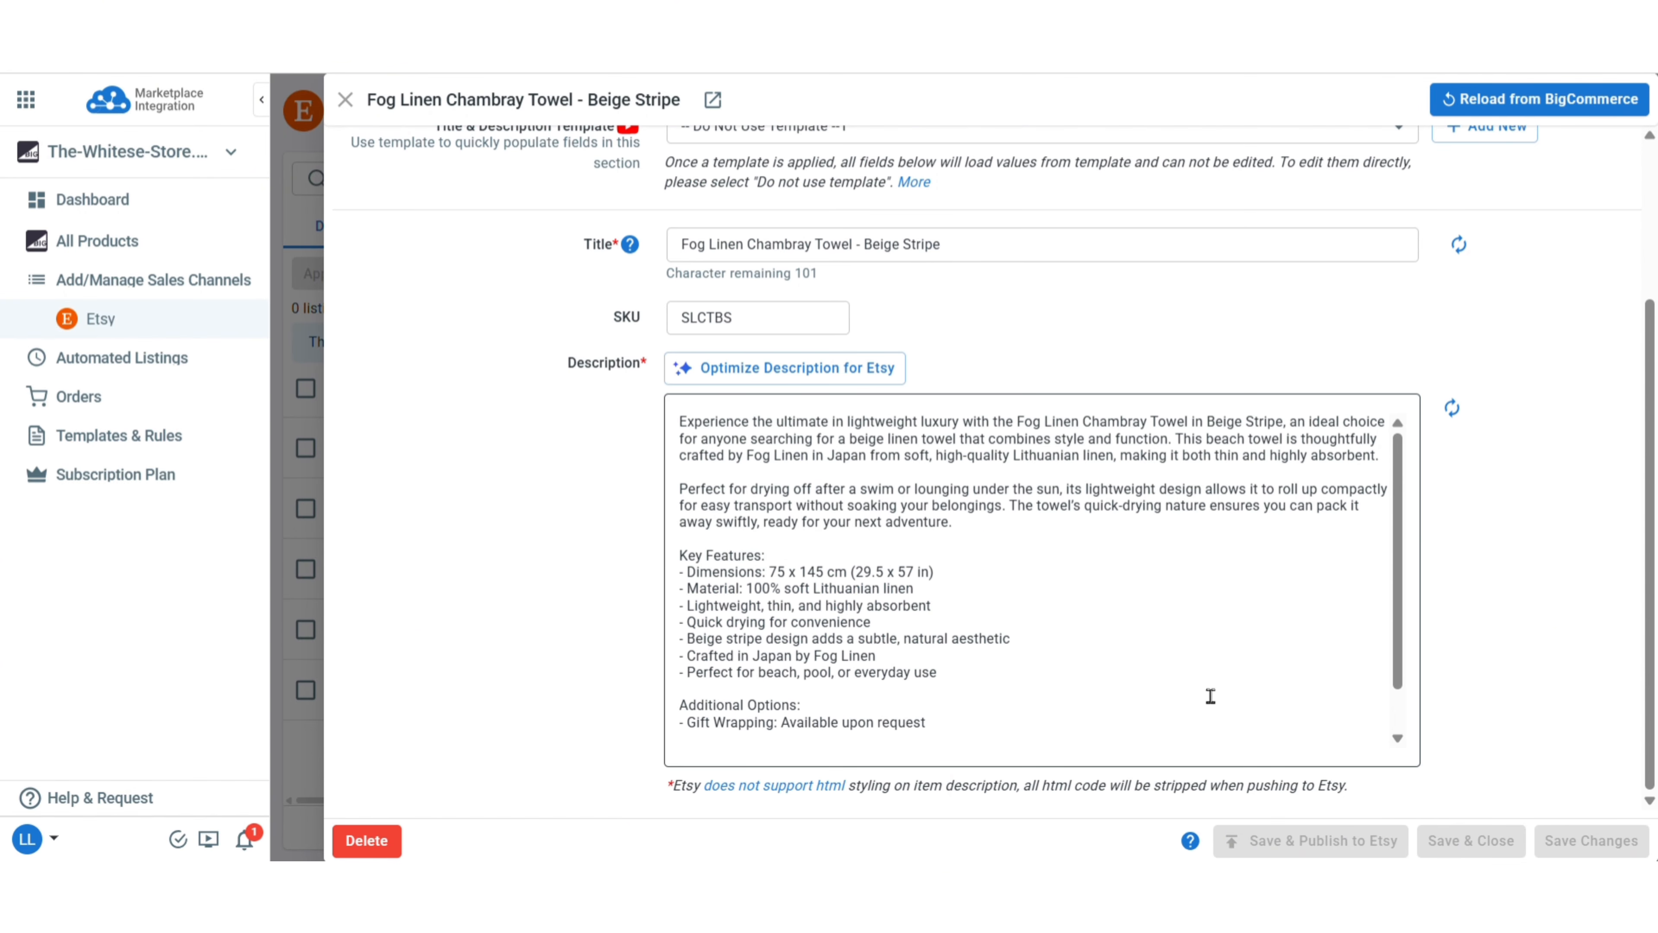
pyautogui.scroll(4, 1544, 673)
# Fill in the towel's item details as made by "I did", "A finished product" and made in 2020 - 2026.
pyautogui.click(653, 299)
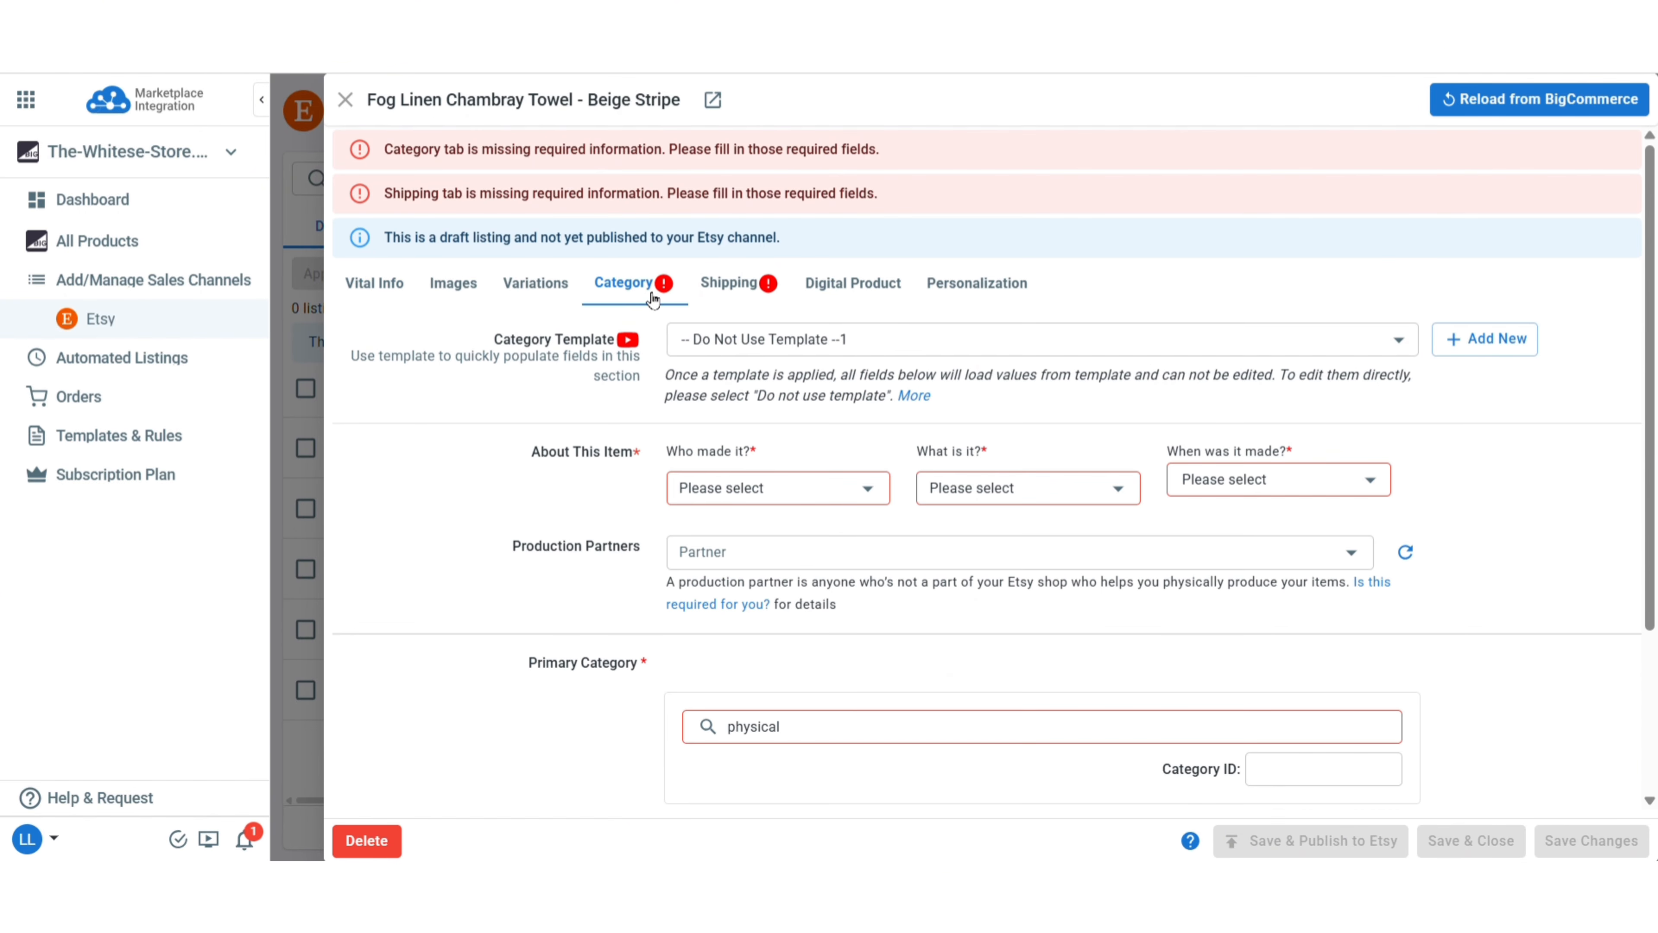
pyautogui.click(872, 488)
pyautogui.click(723, 580)
pyautogui.click(1119, 488)
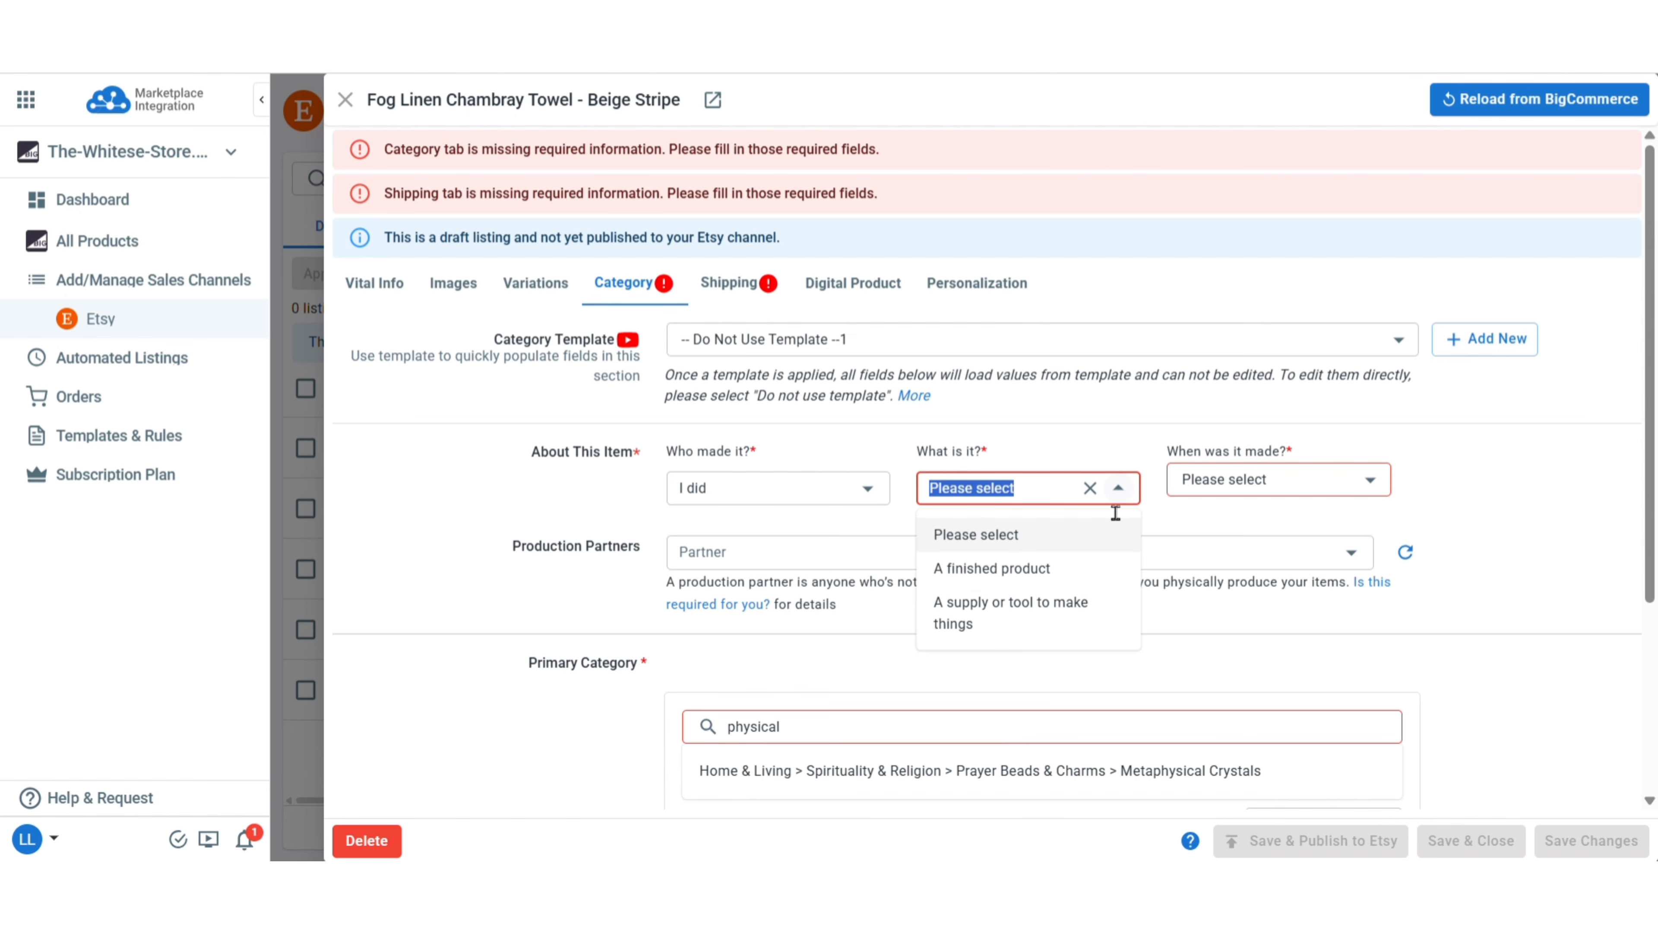
pyautogui.click(956, 568)
pyautogui.click(1383, 491)
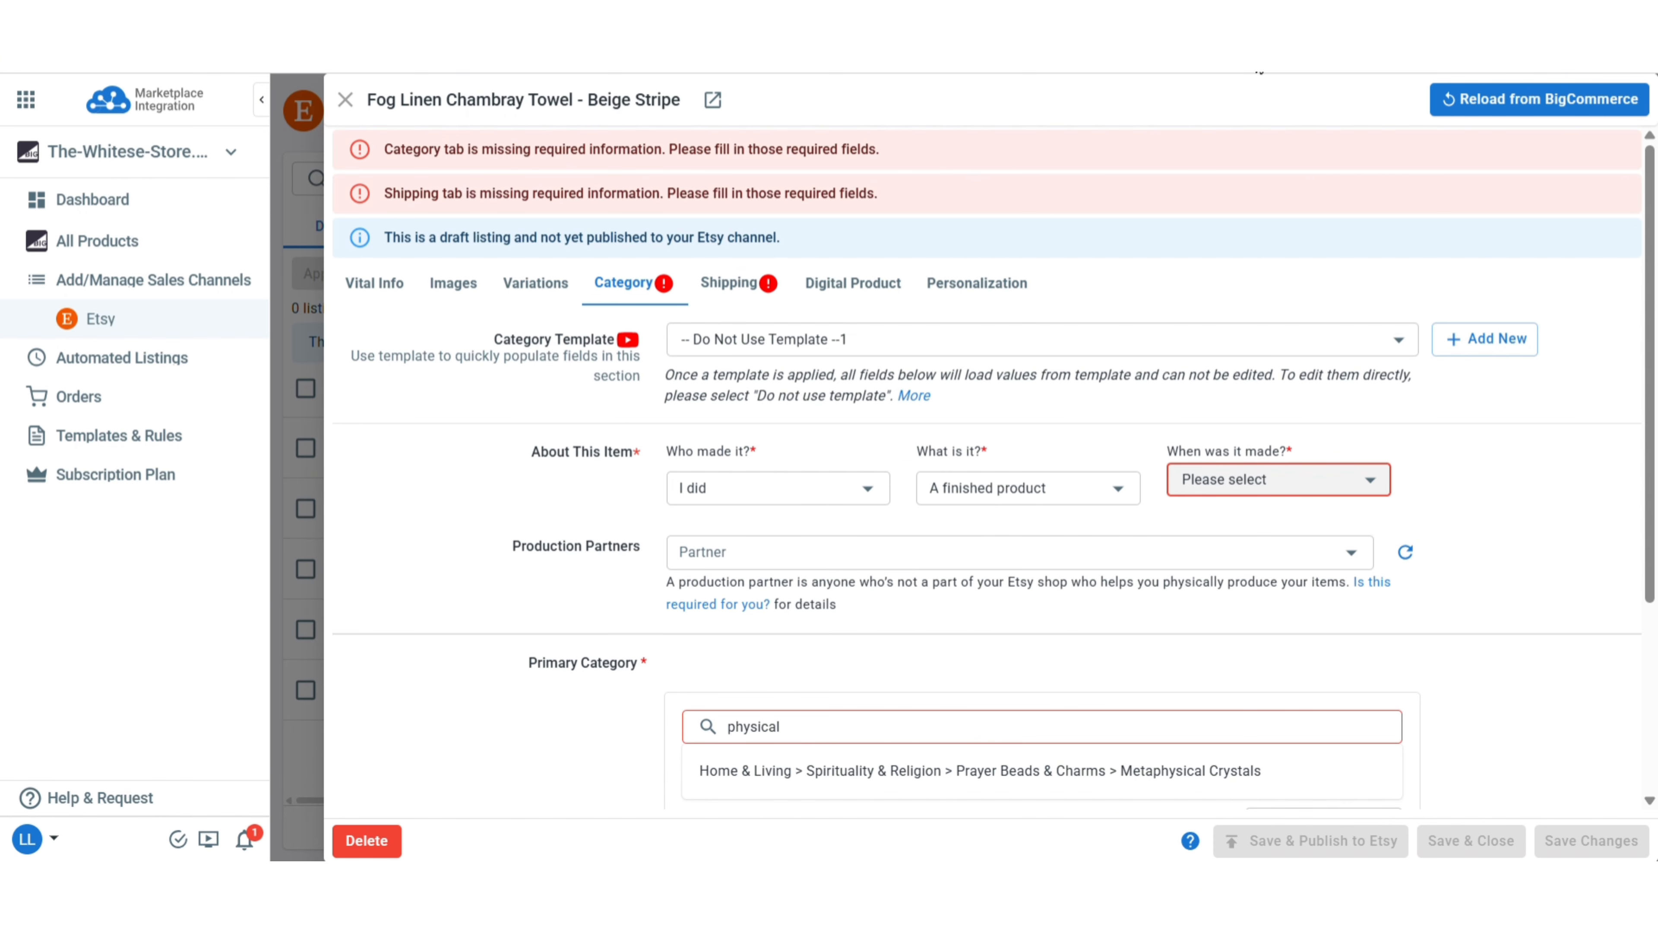
pyautogui.click(1264, 295)
# Search the primary categories for "towel" and assign Home & Living > Kitchen & Dining > Linens > Kitchen & Tea Towels.
pyautogui.click(847, 737)
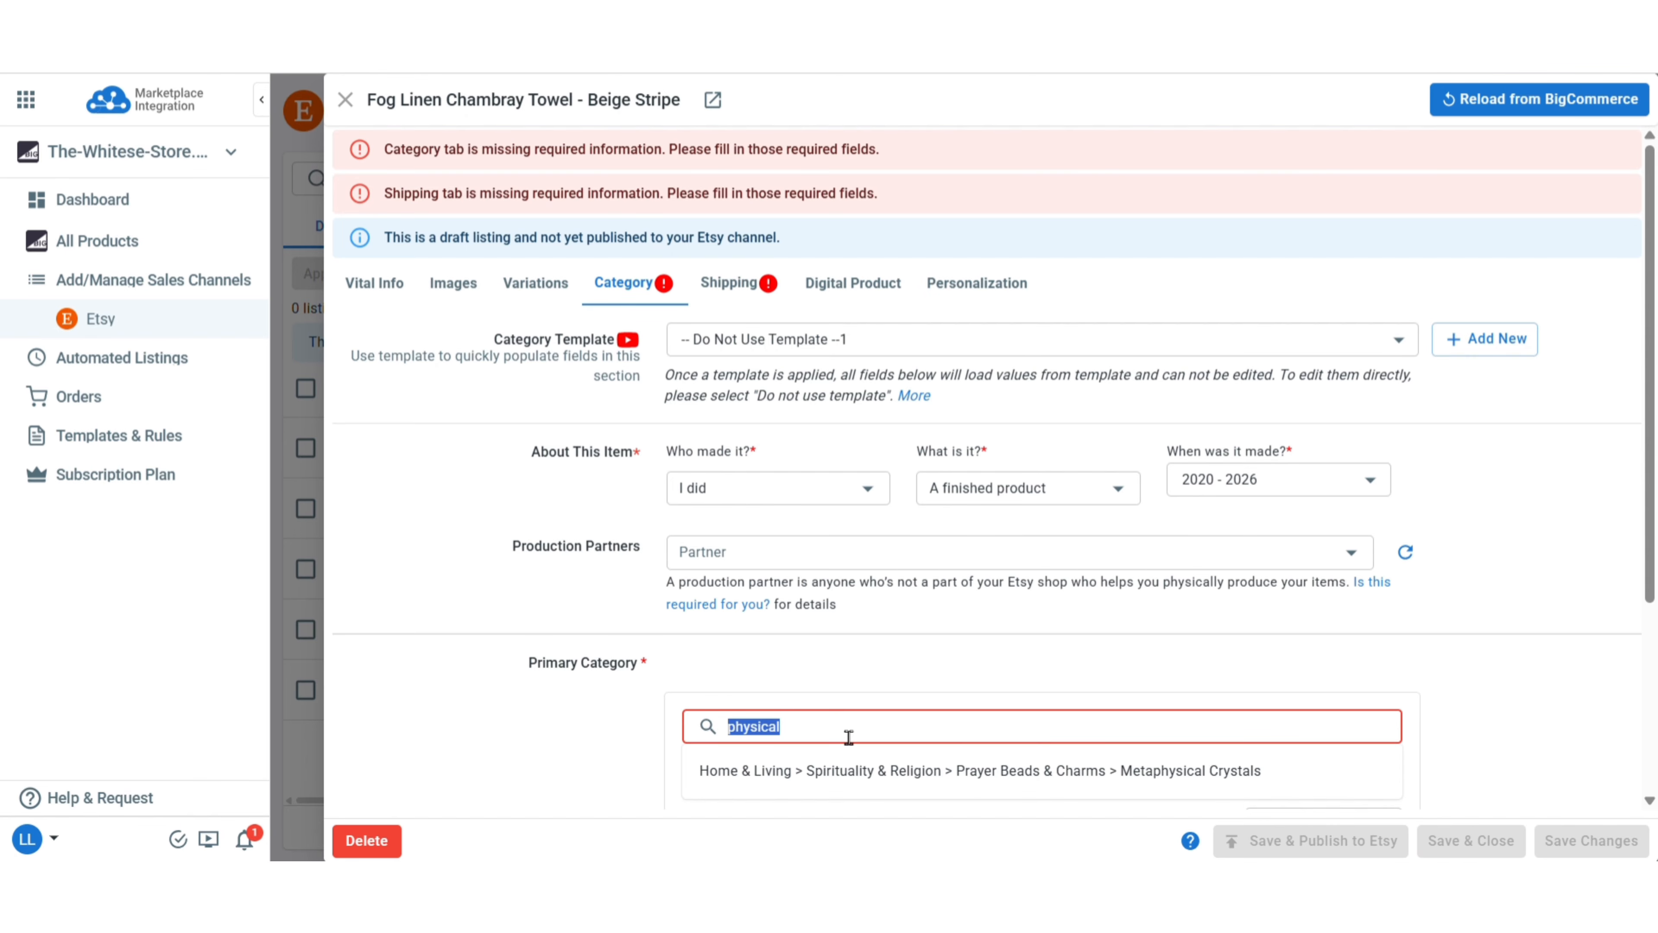
pyautogui.write('towel')
pyautogui.scroll(-5, 845, 725)
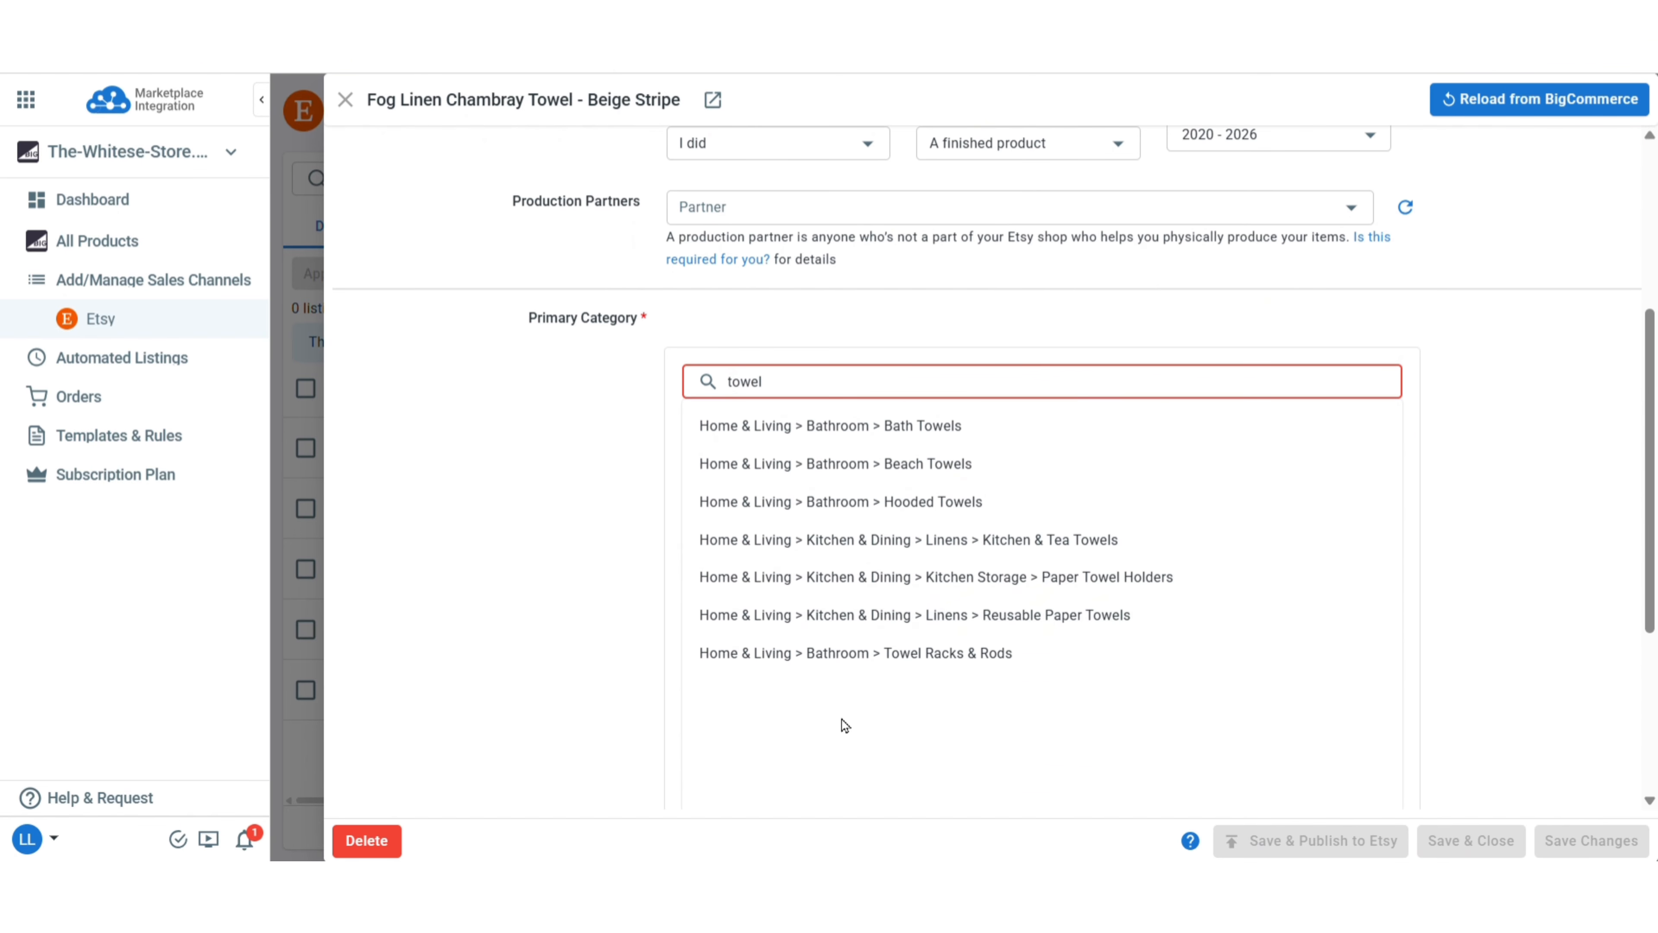
pyautogui.click(1044, 542)
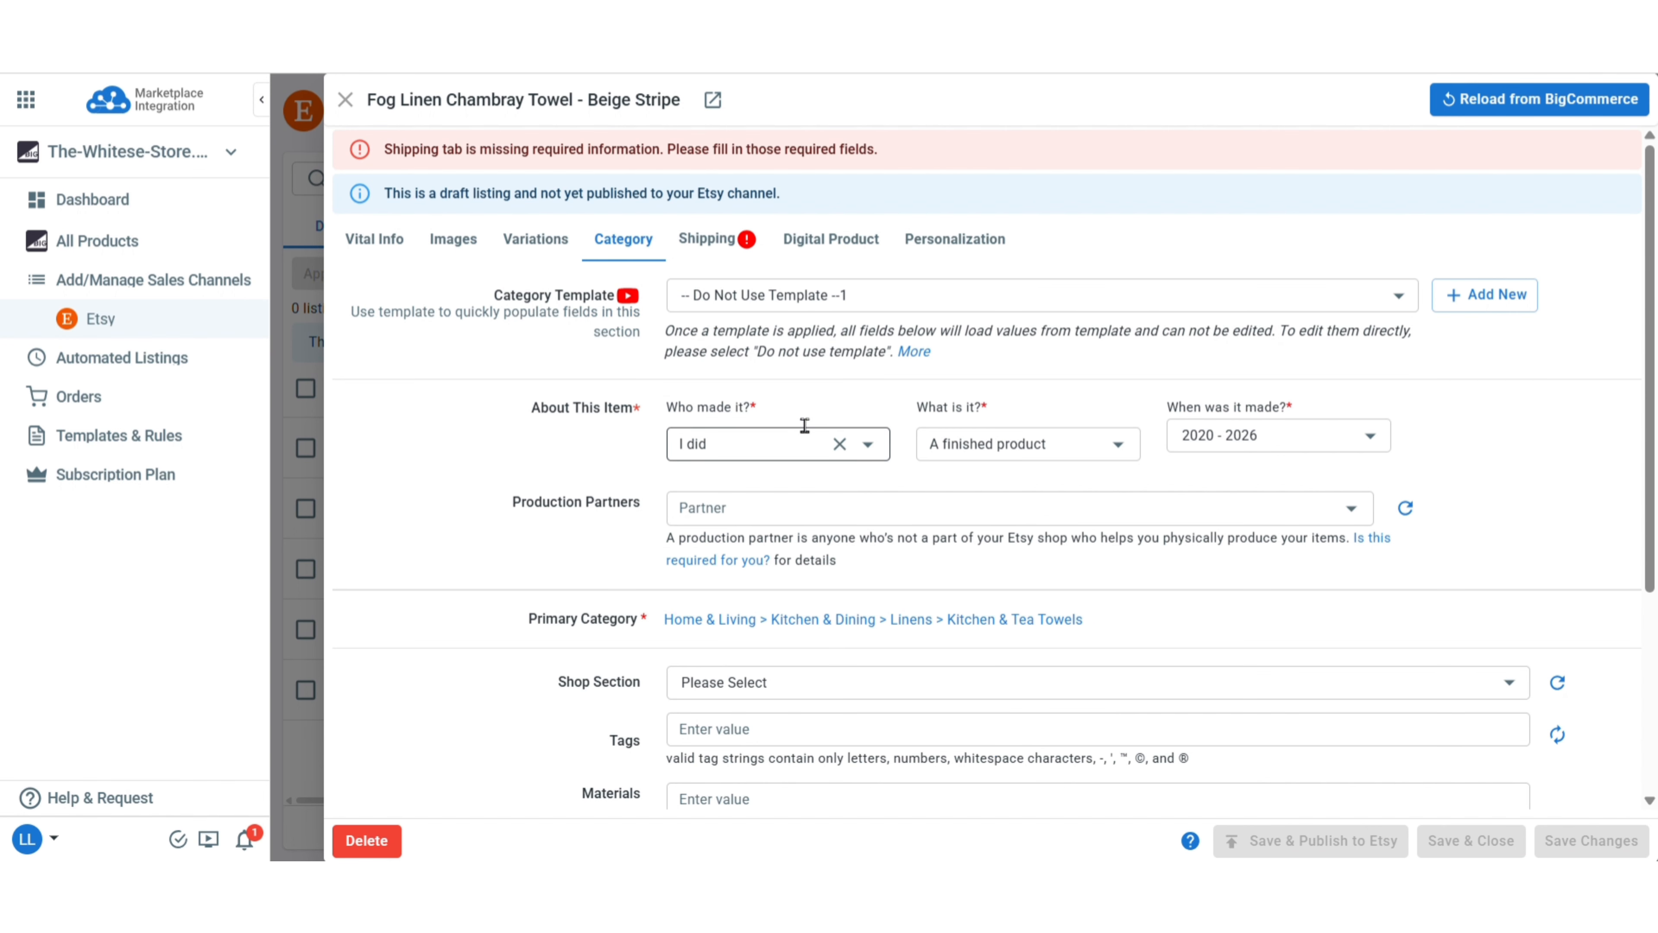
# Use the Vietnam (manual) shipping, ready_to_ship 1-4 days processing and 30-day returns profiles, publish the towel to Etsy, and review the Etsy listing.
pyautogui.click(728, 251)
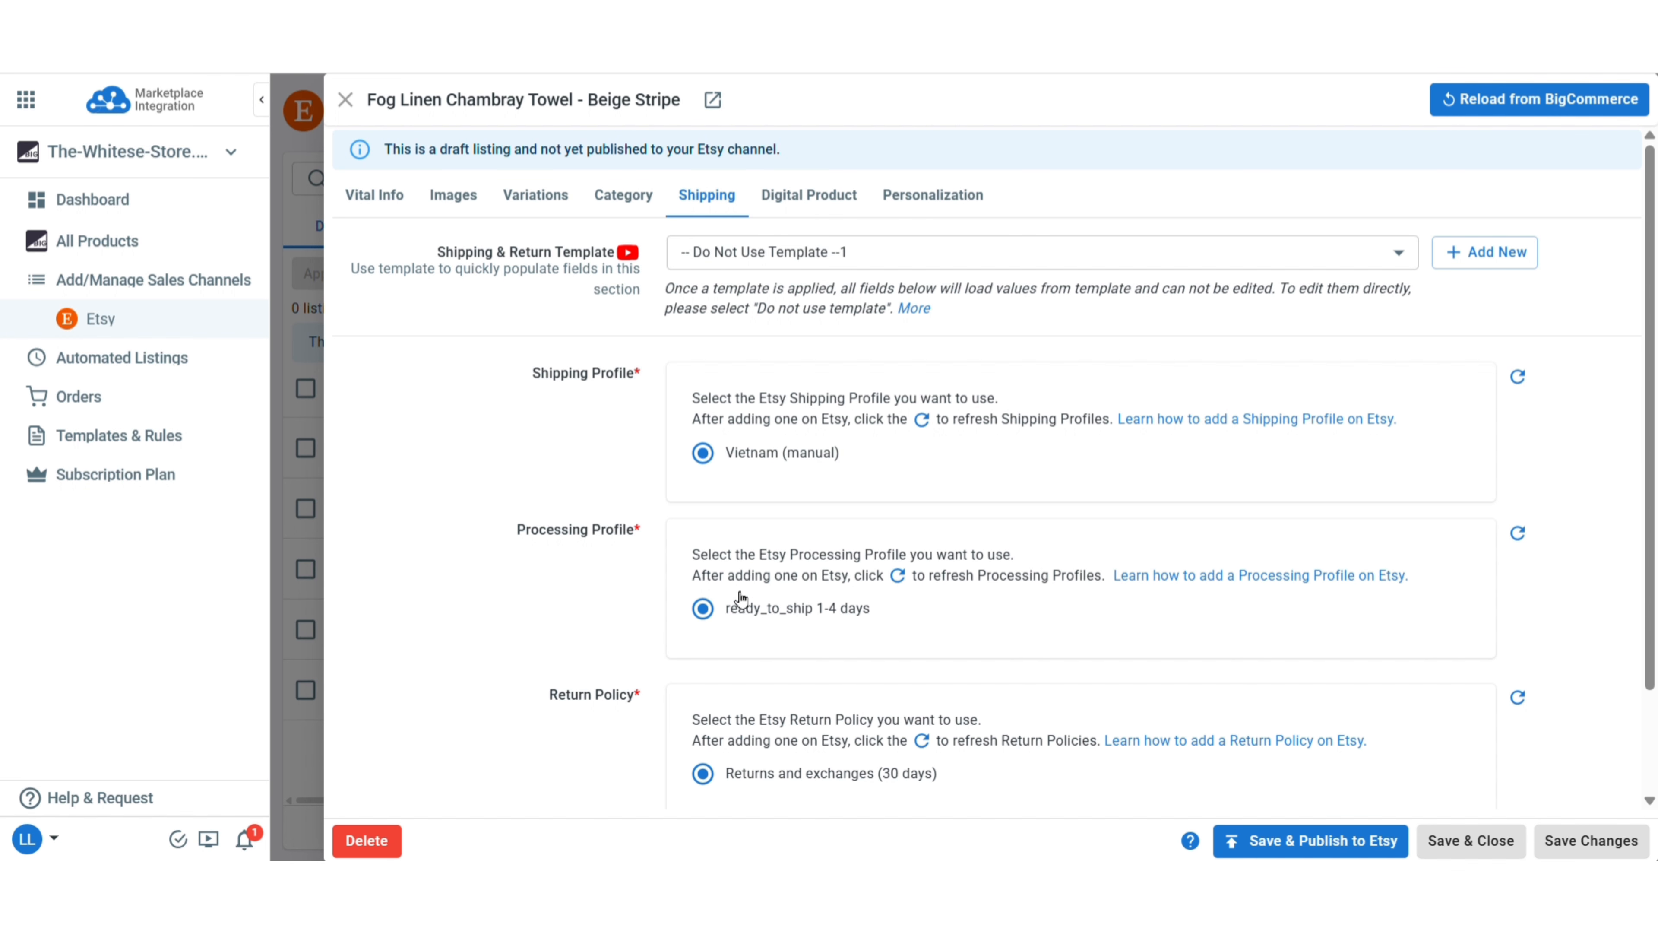
pyautogui.click(1319, 843)
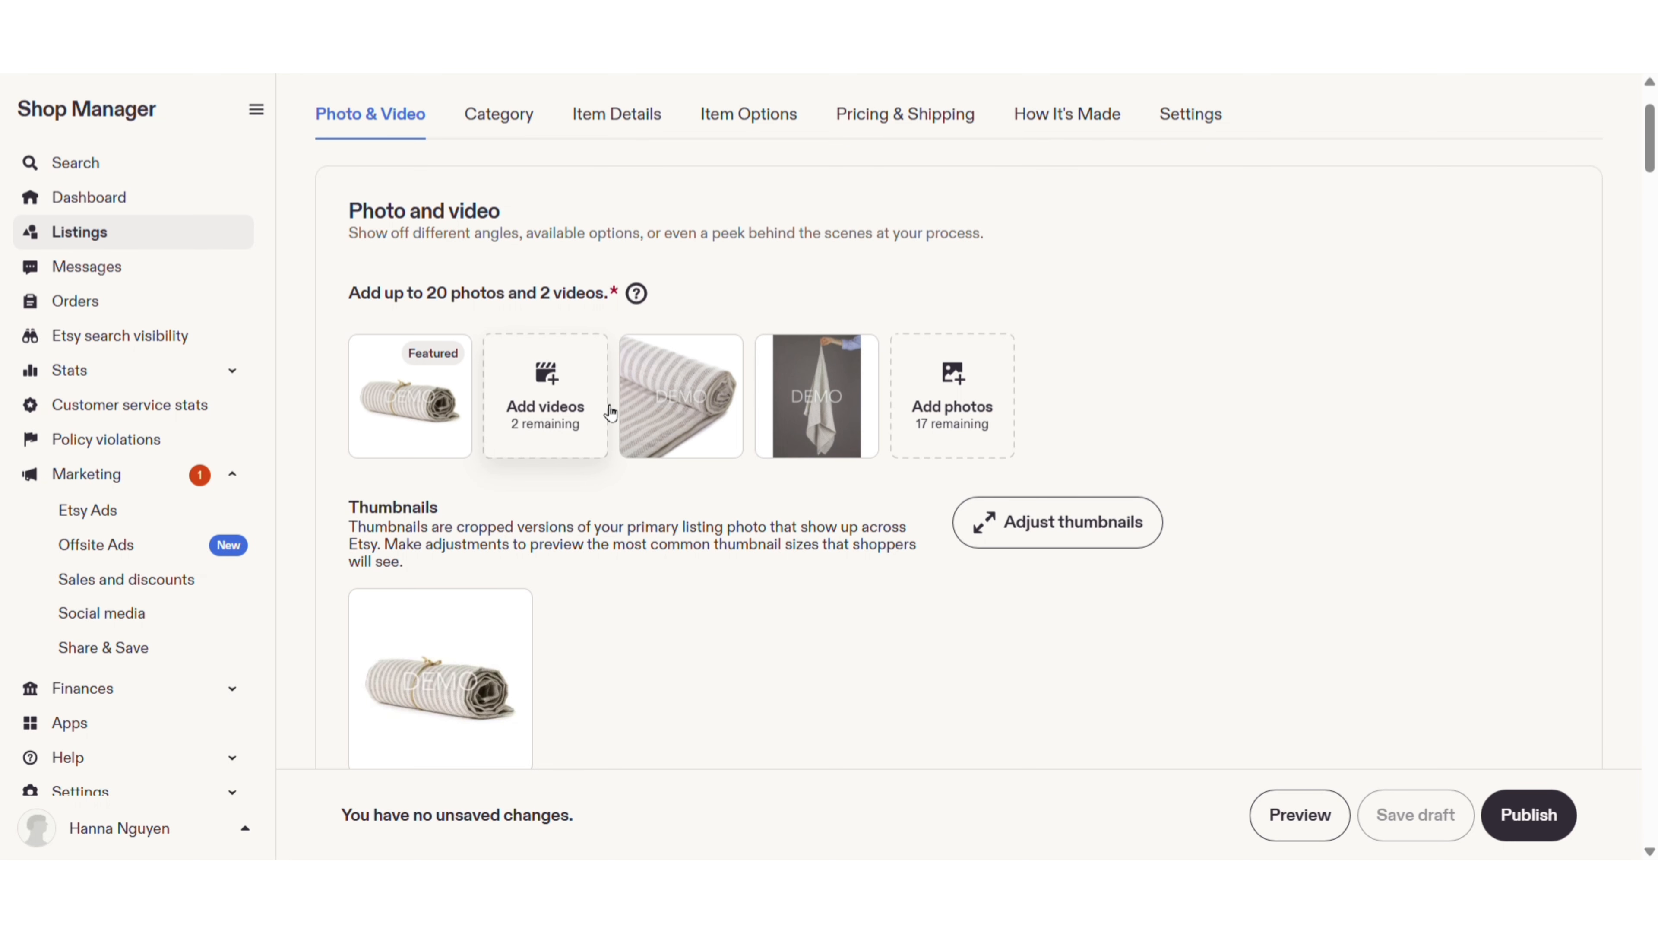
pyautogui.scroll(-15, 731, 483)
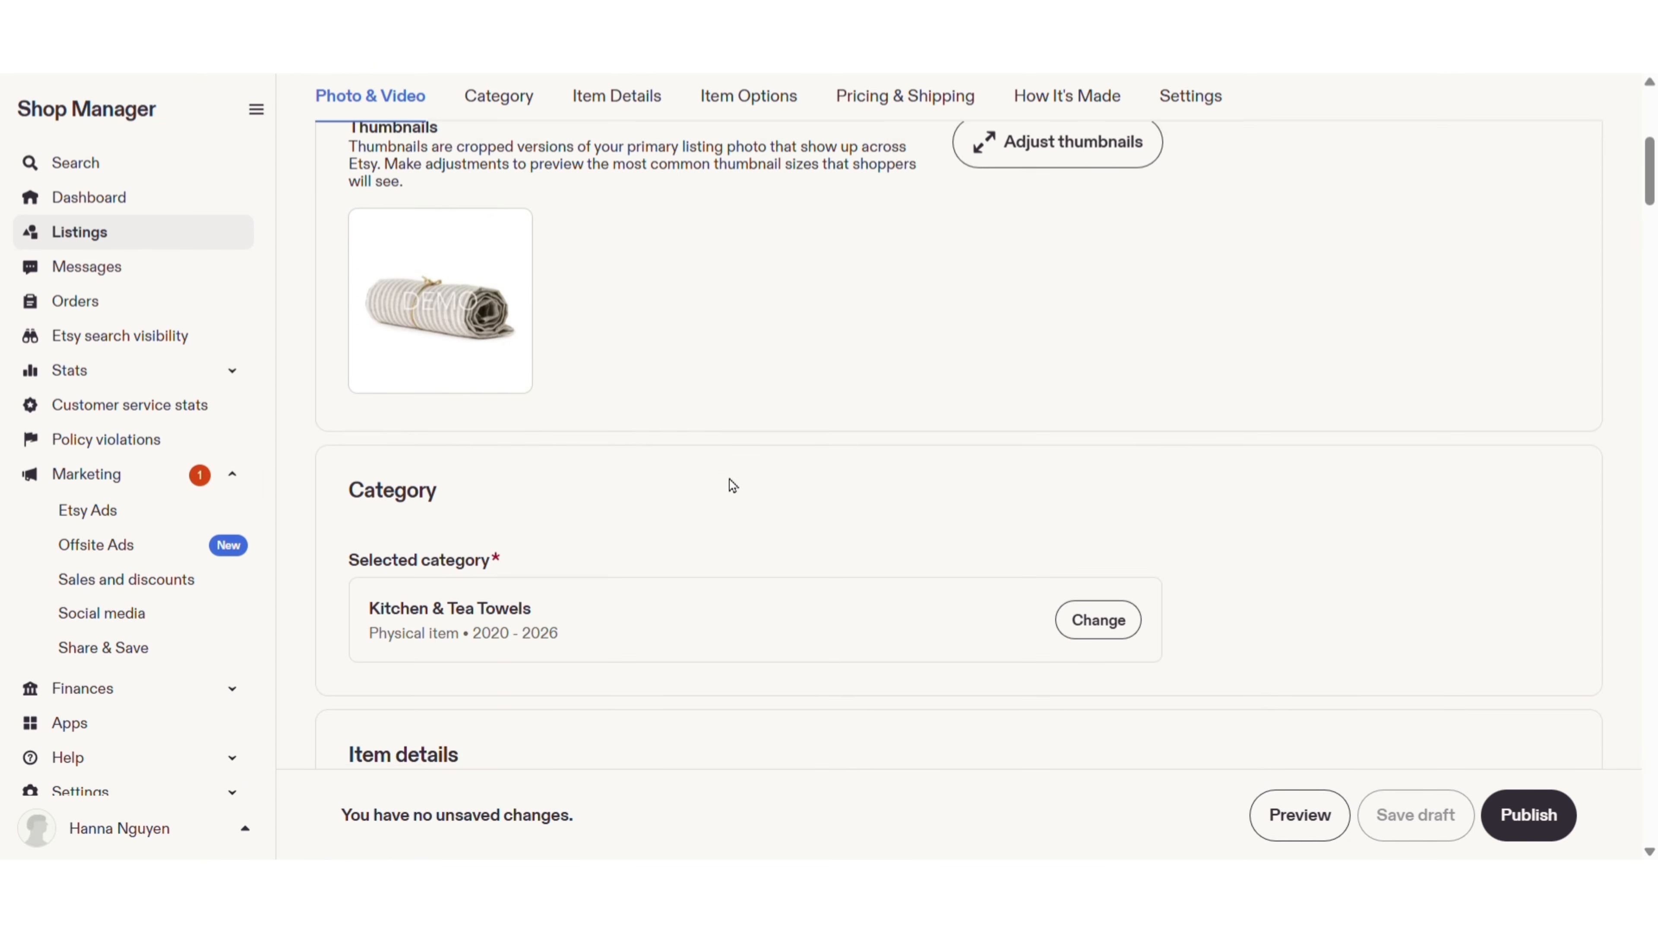
pyautogui.scroll(-10, 742, 490)
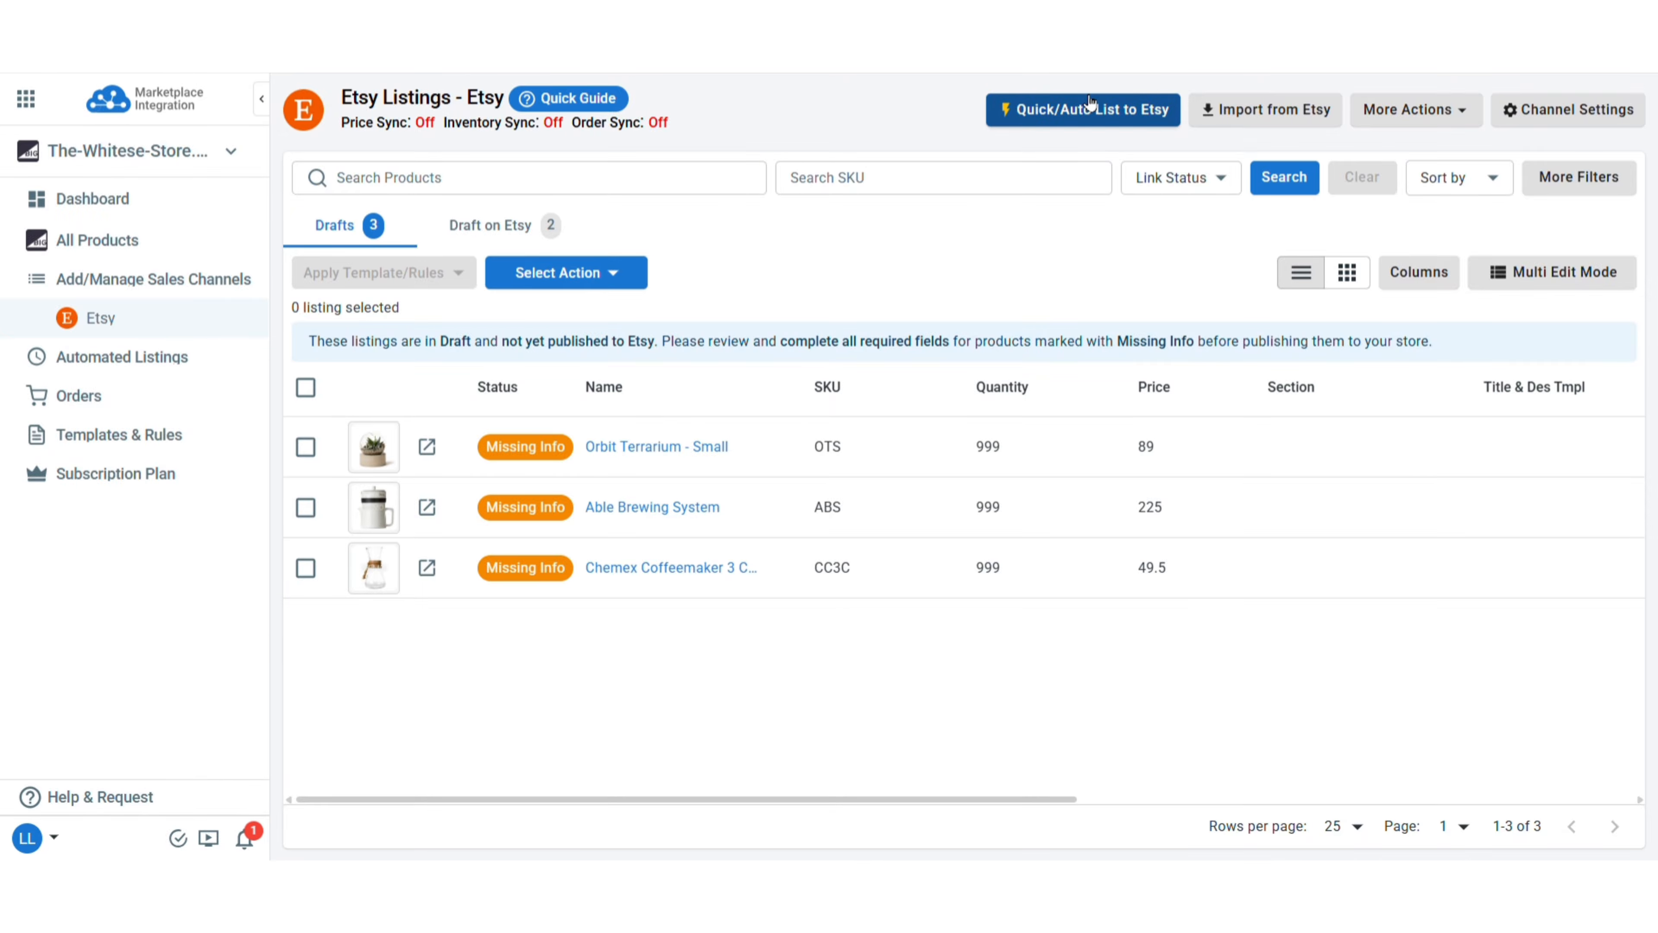
# Start a Quick/Auto List to Etsy for BigCommerce products whose product category equals Kitchen and continue to the listing setup.
pyautogui.click(1082, 108)
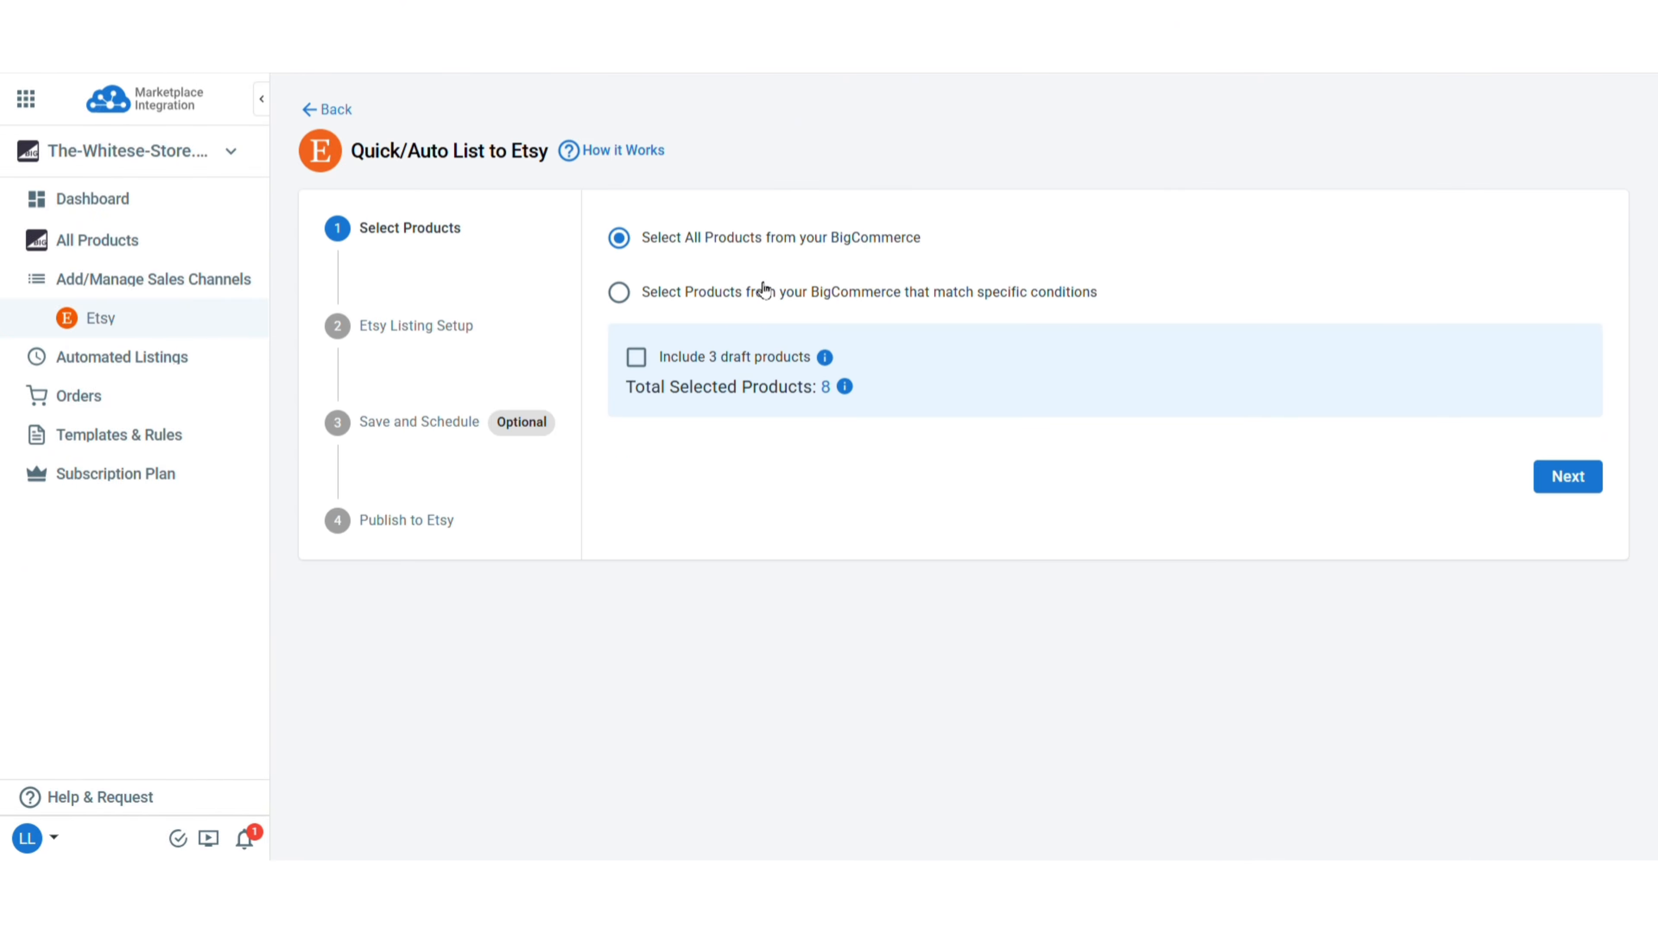
pyautogui.click(765, 289)
pyautogui.click(1248, 341)
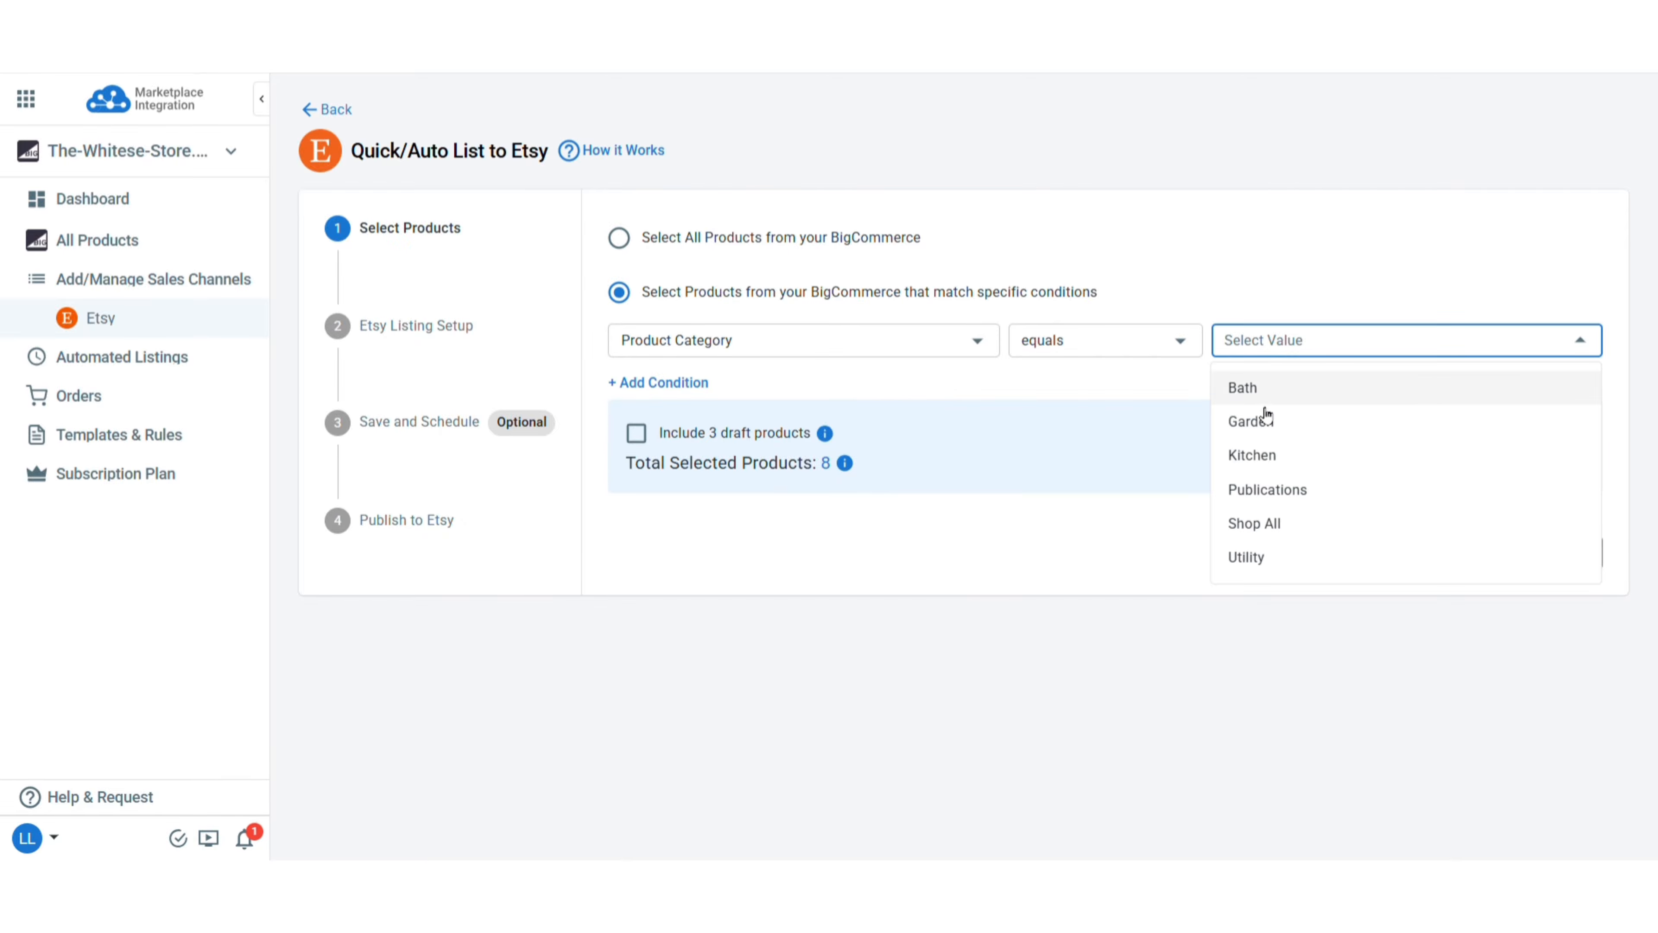
pyautogui.click(1260, 458)
pyautogui.click(1569, 552)
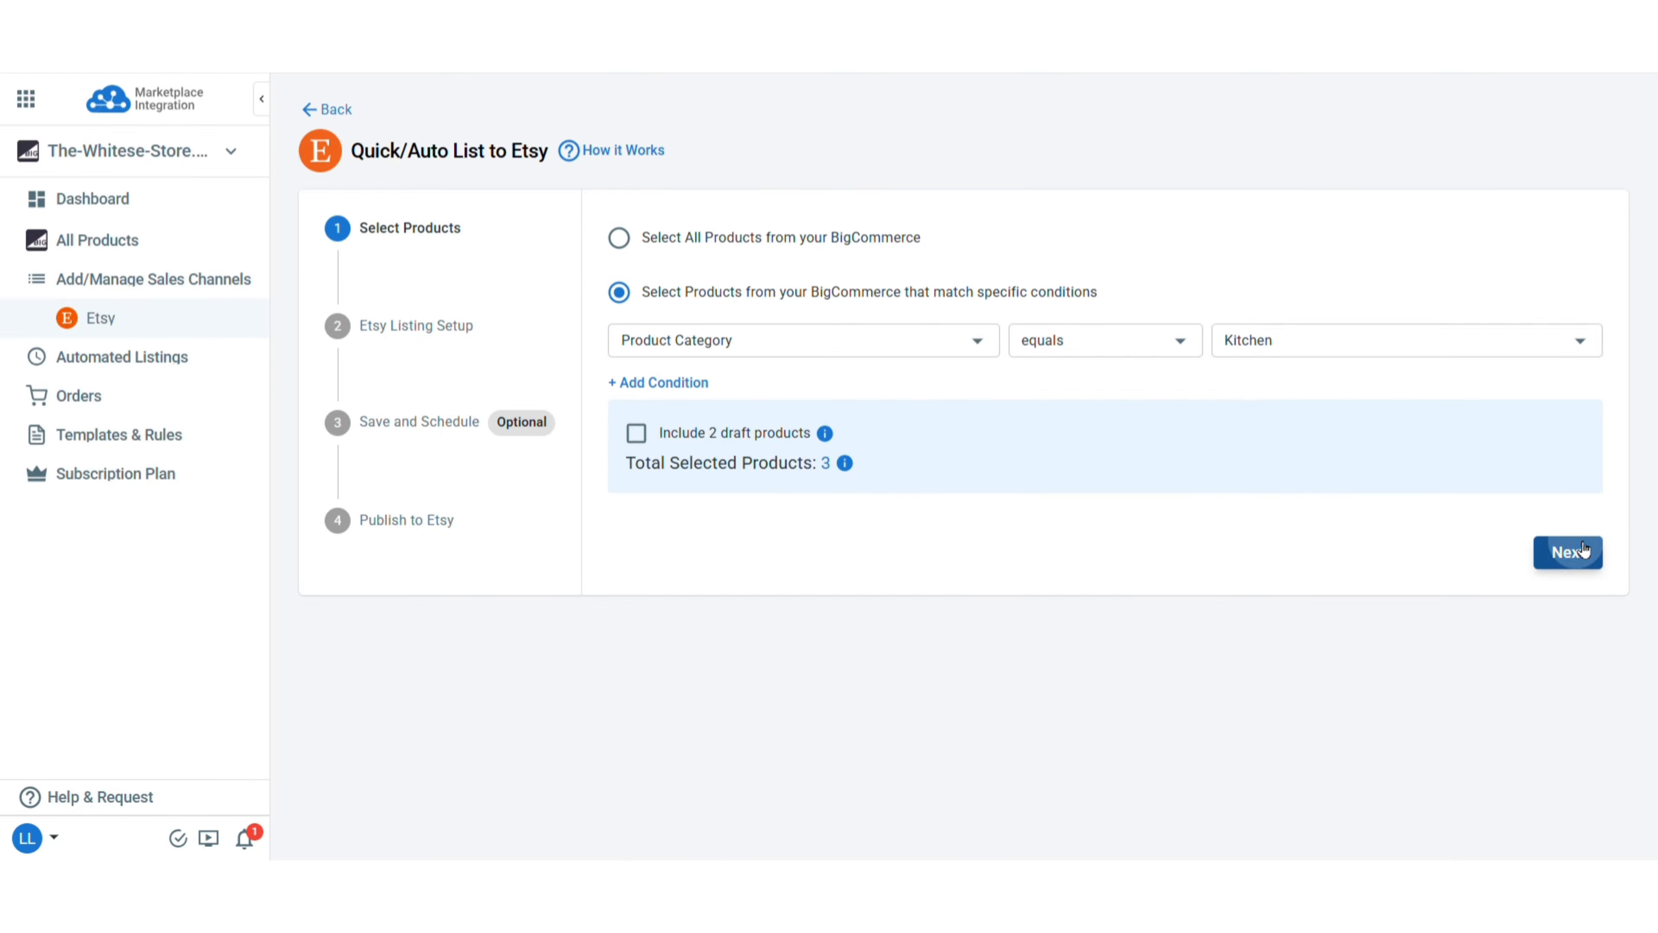
# In the category template, set who made it to "I did", what it is to "A finished product" and when made to 2020 - 2026.
pyautogui.click(877, 354)
pyautogui.click(838, 428)
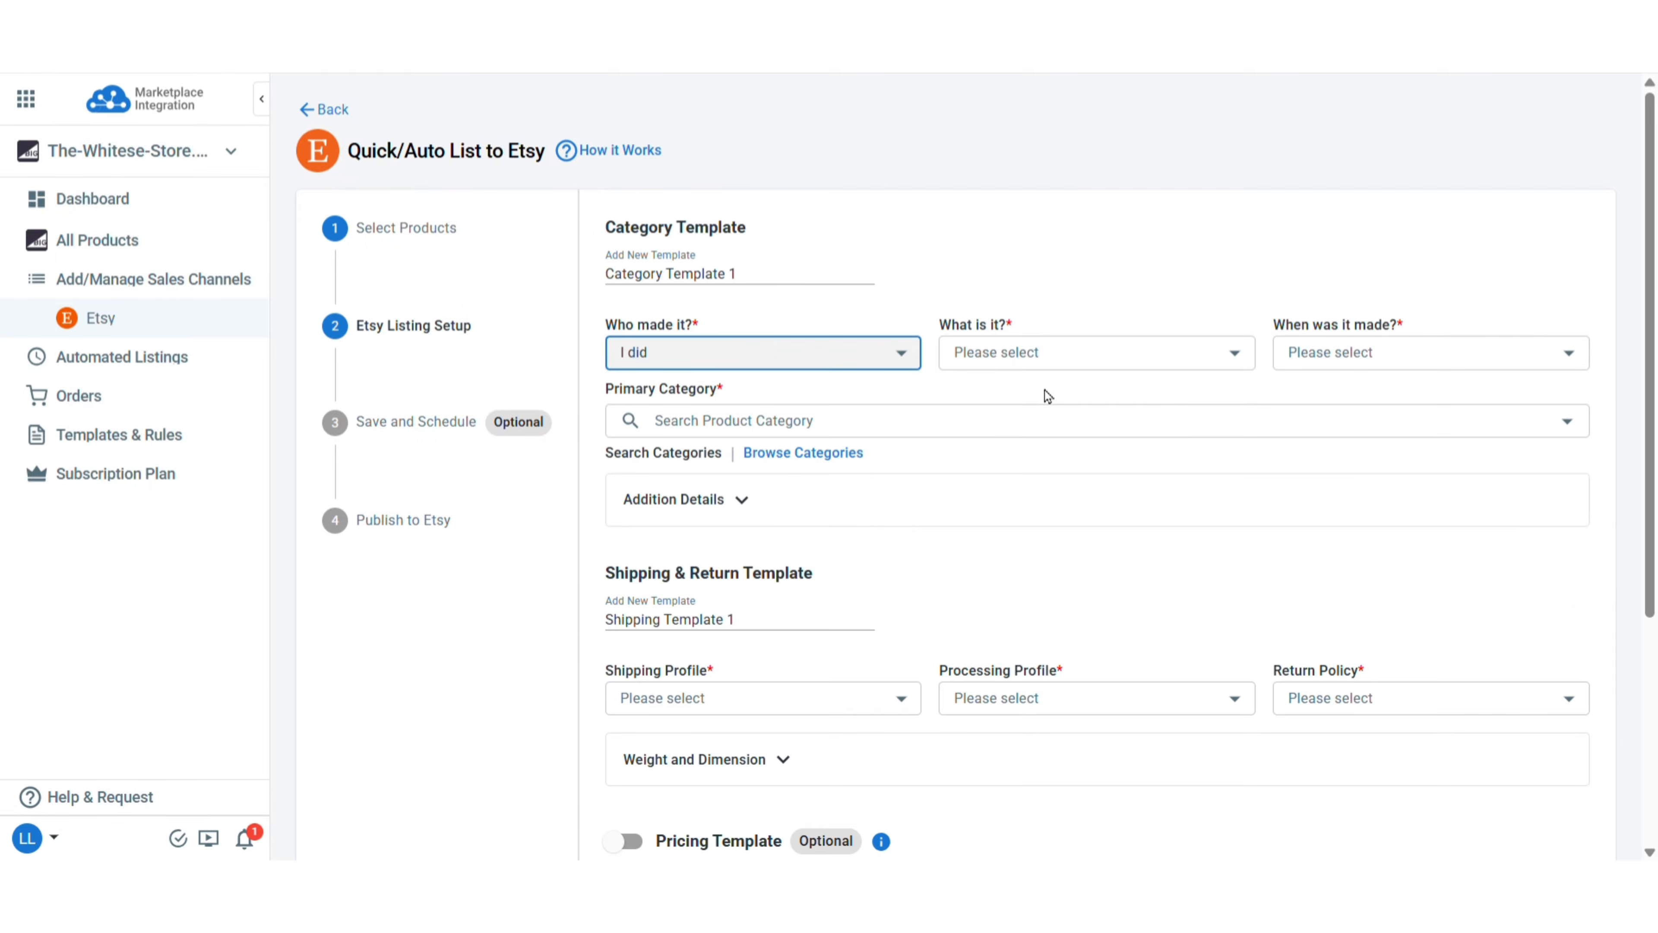
pyautogui.click(1066, 353)
pyautogui.click(1062, 430)
pyautogui.click(1349, 356)
pyautogui.click(1331, 534)
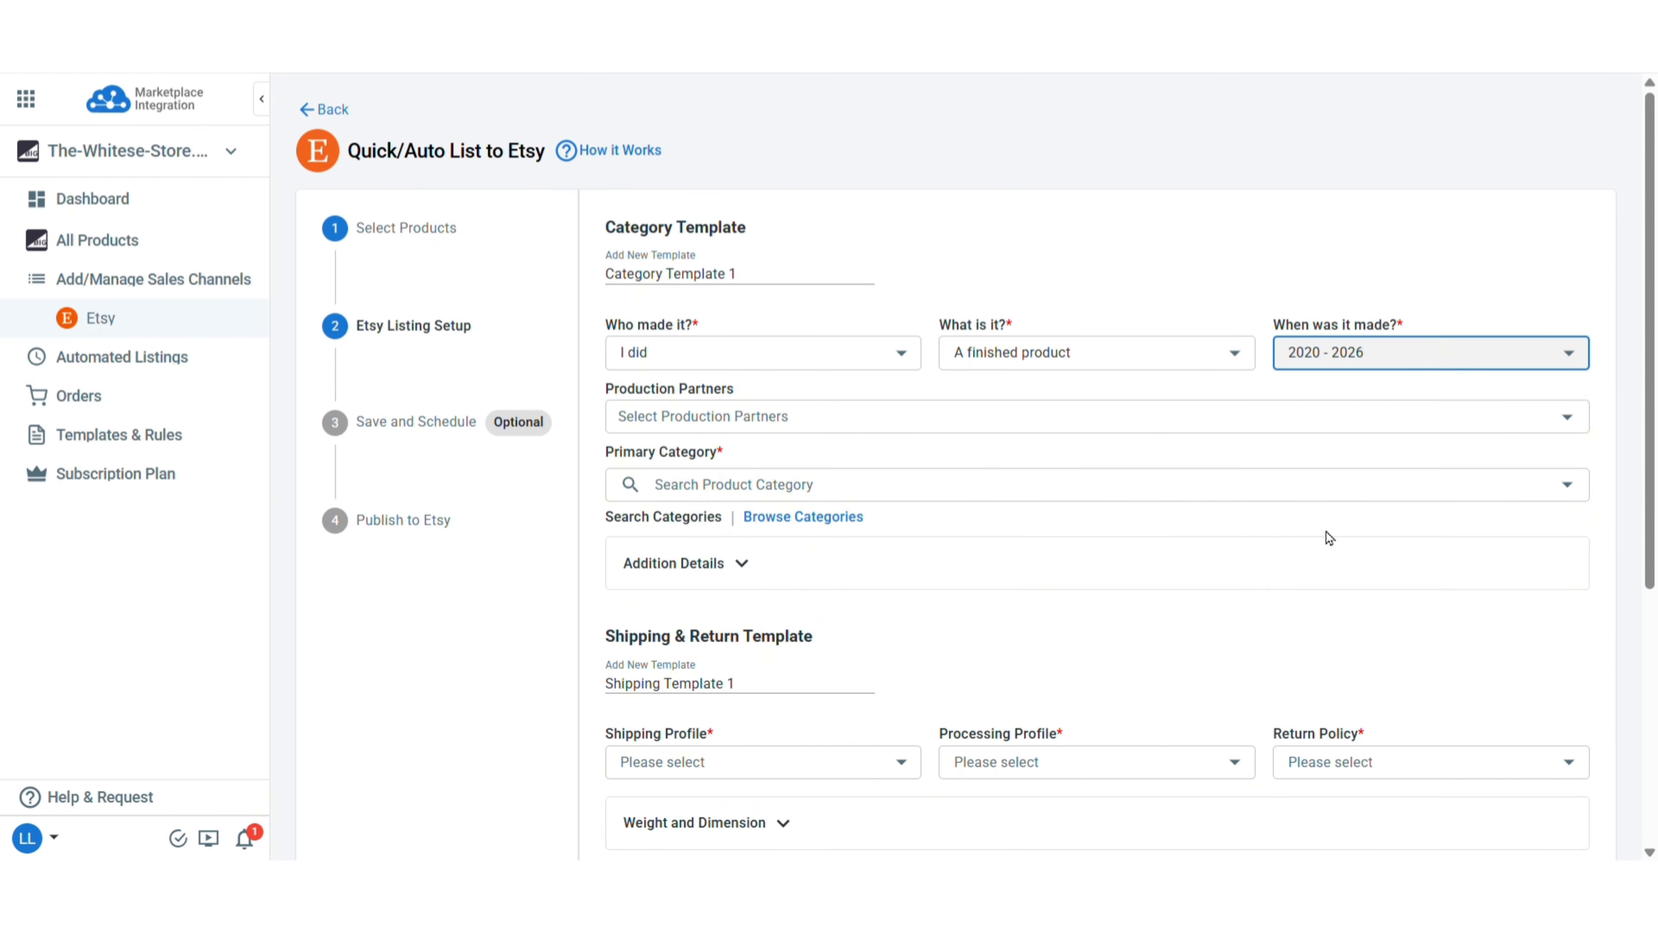
# Search the primary categories for "kitchen" and assign Home & Living > Kitchen & Dining to the category template.
pyautogui.click(871, 498)
pyautogui.write('kitchen')
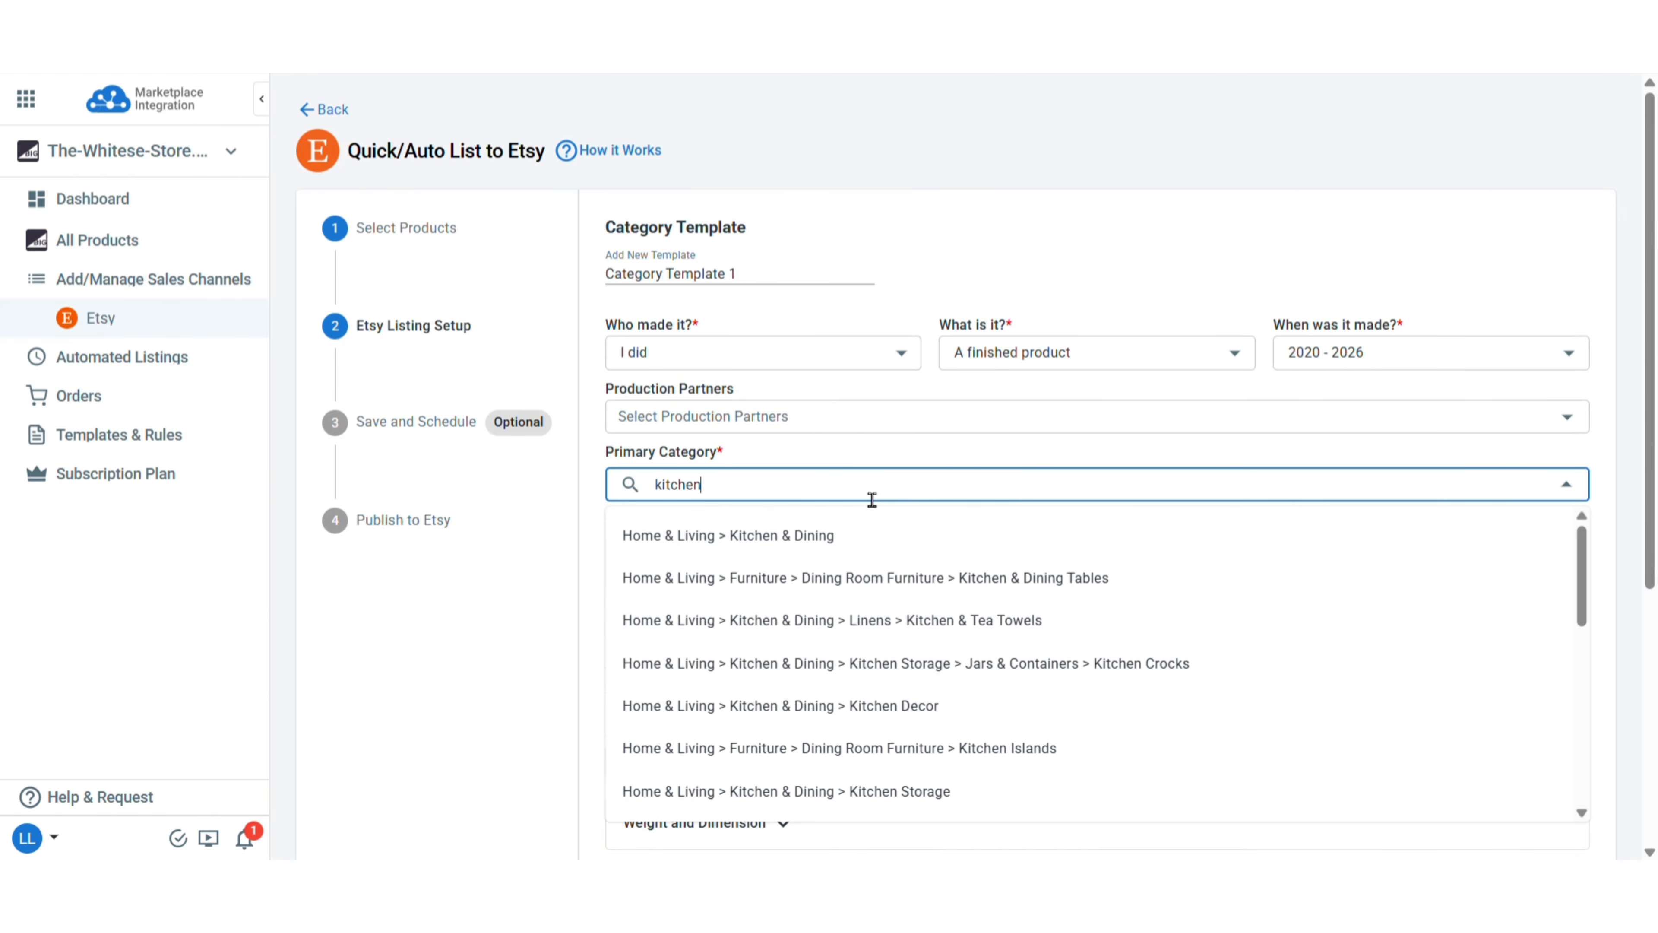
pyautogui.click(818, 537)
pyautogui.click(916, 658)
# In the shipping template, choose the Vietnam shipping profile, ready_to_ship 1-4 days processing and Returns and exchanges (30 days).
pyautogui.scroll(-5, 915, 659)
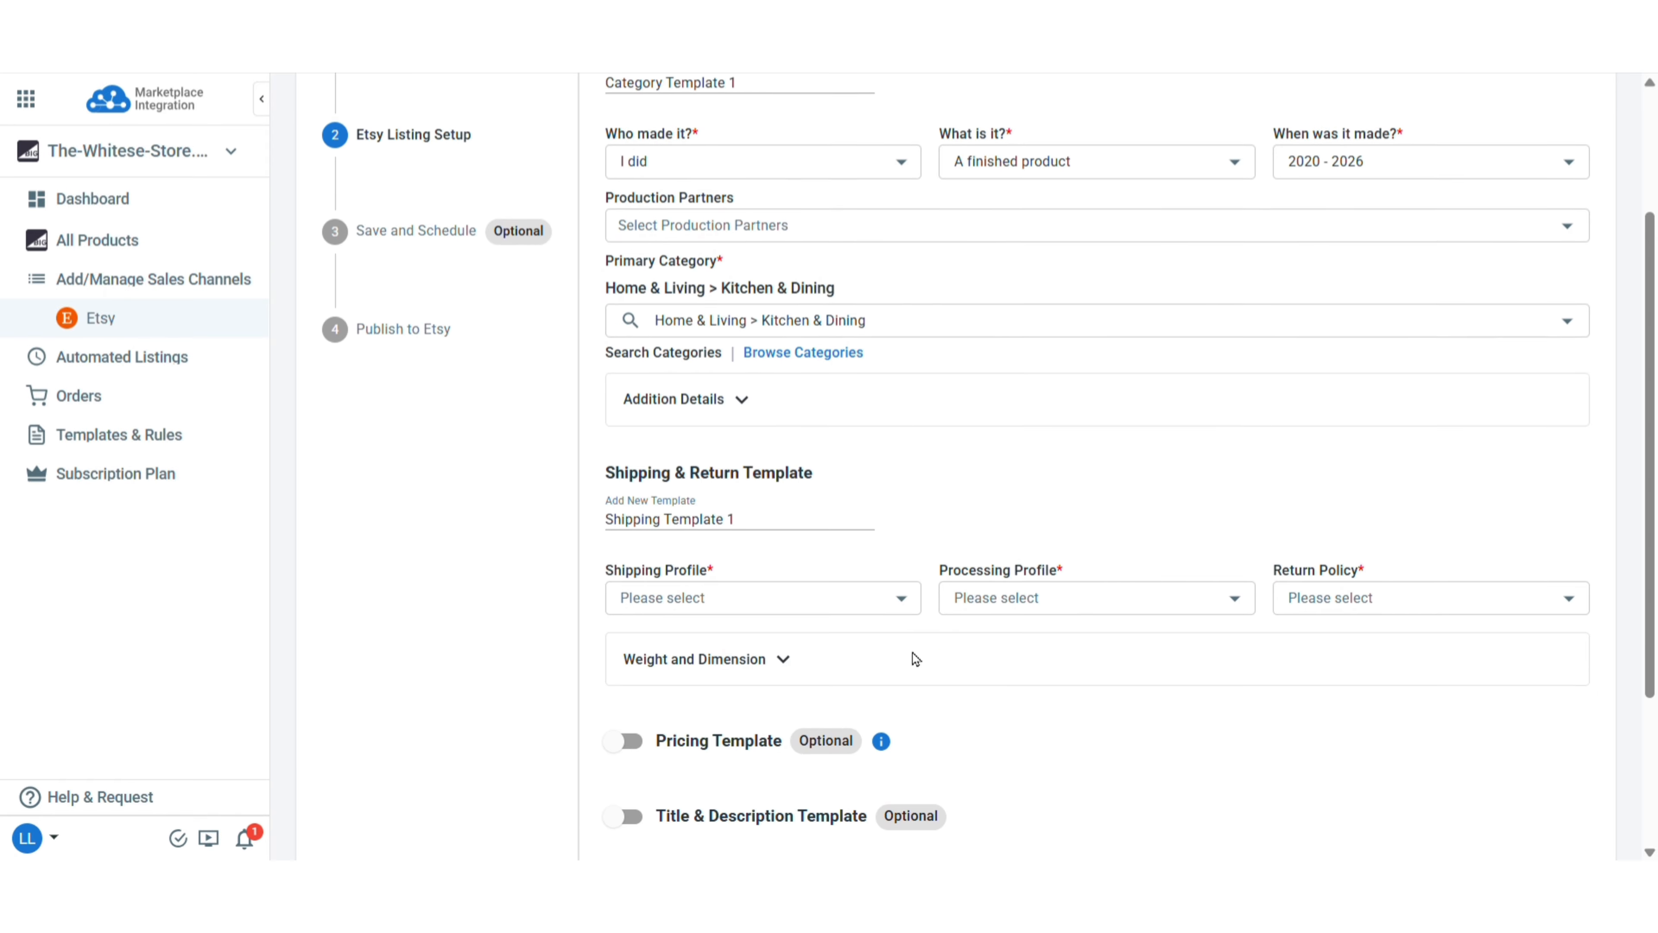
pyautogui.click(797, 436)
pyautogui.click(797, 510)
pyautogui.click(1045, 435)
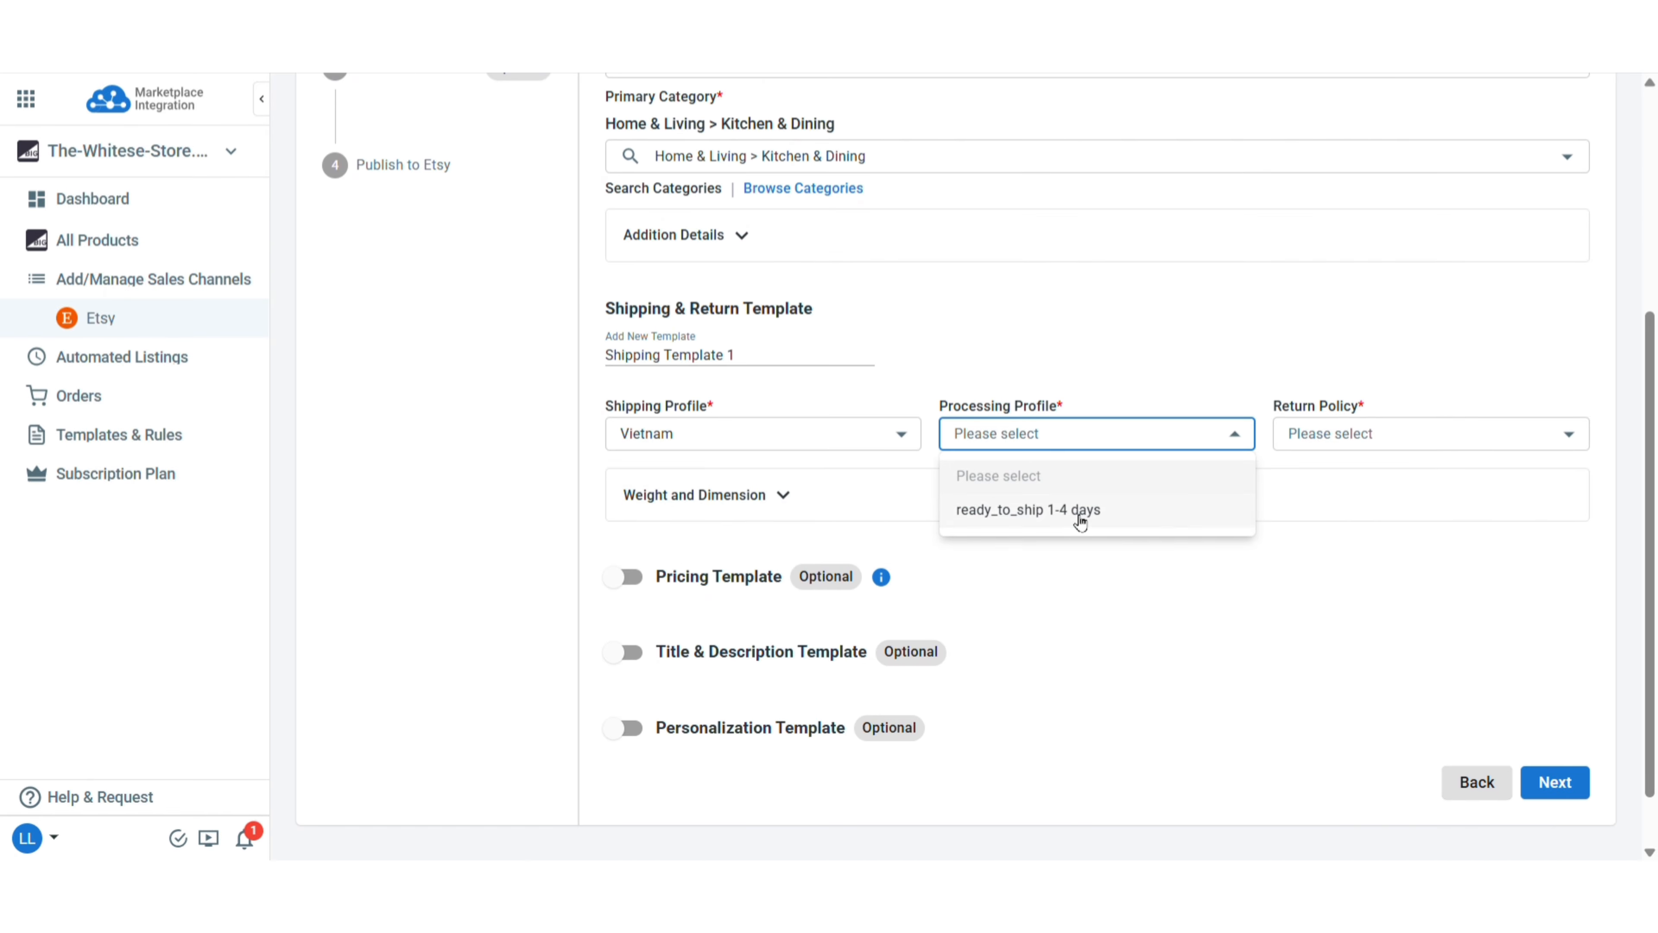
pyautogui.click(1077, 512)
pyautogui.click(1357, 450)
pyautogui.click(1481, 511)
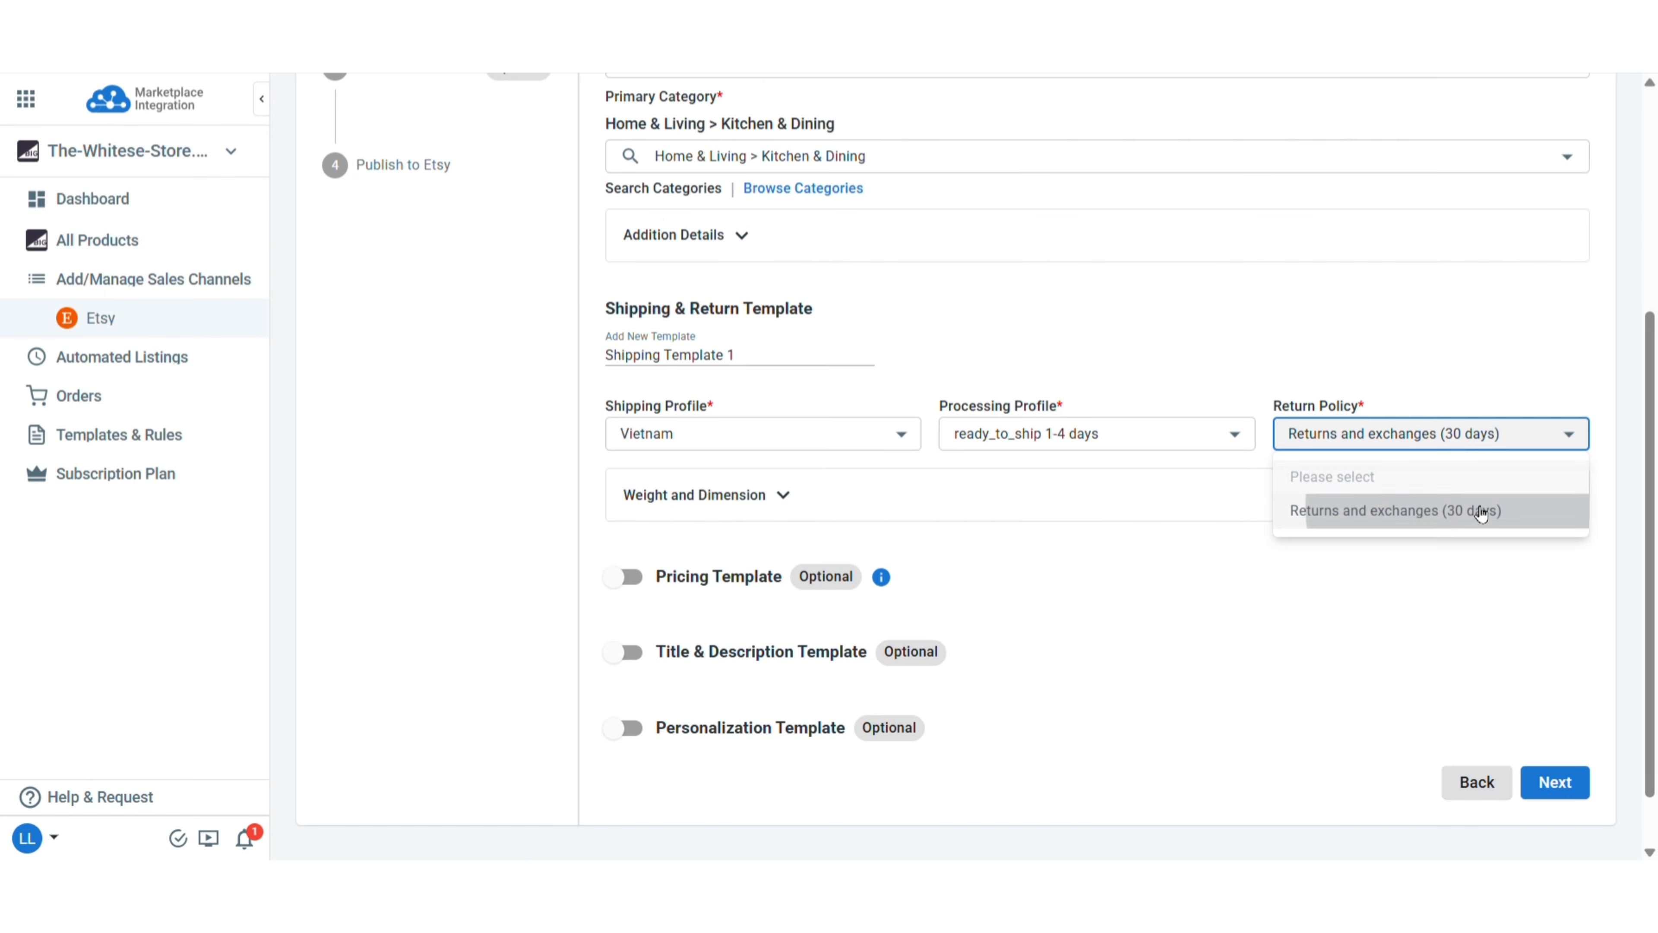
# Continue past the optional save and schedule stage and publish the new products to Etsy as drafts.
pyautogui.click(1554, 781)
pyautogui.click(1569, 331)
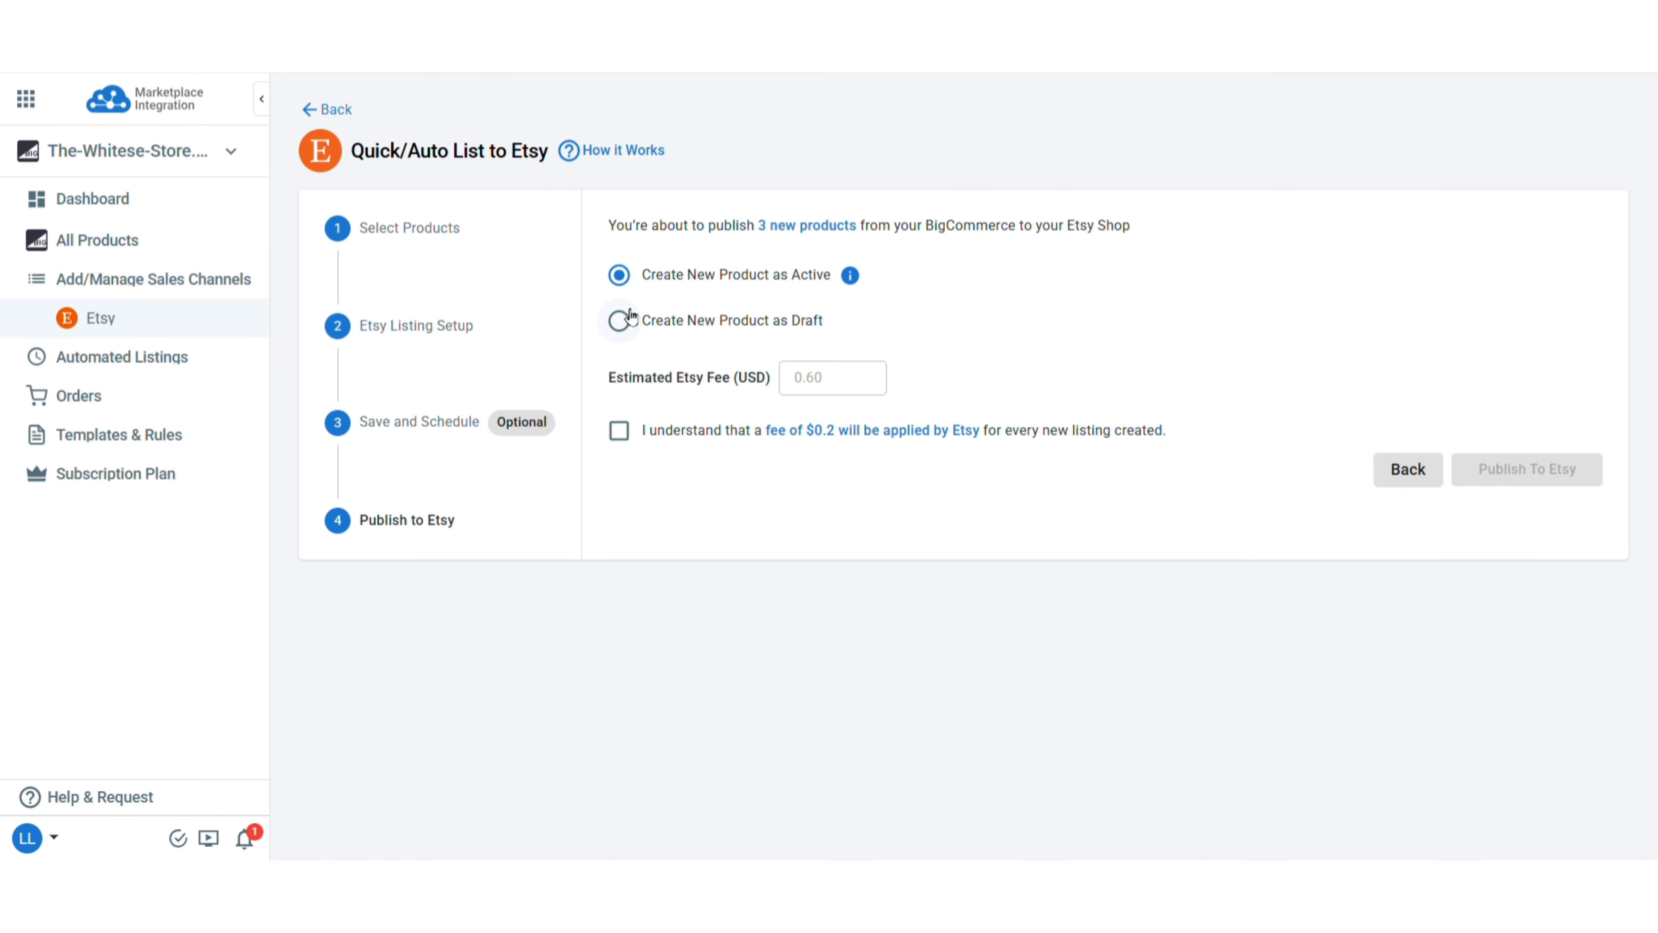
pyautogui.click(619, 320)
pyautogui.click(1528, 386)
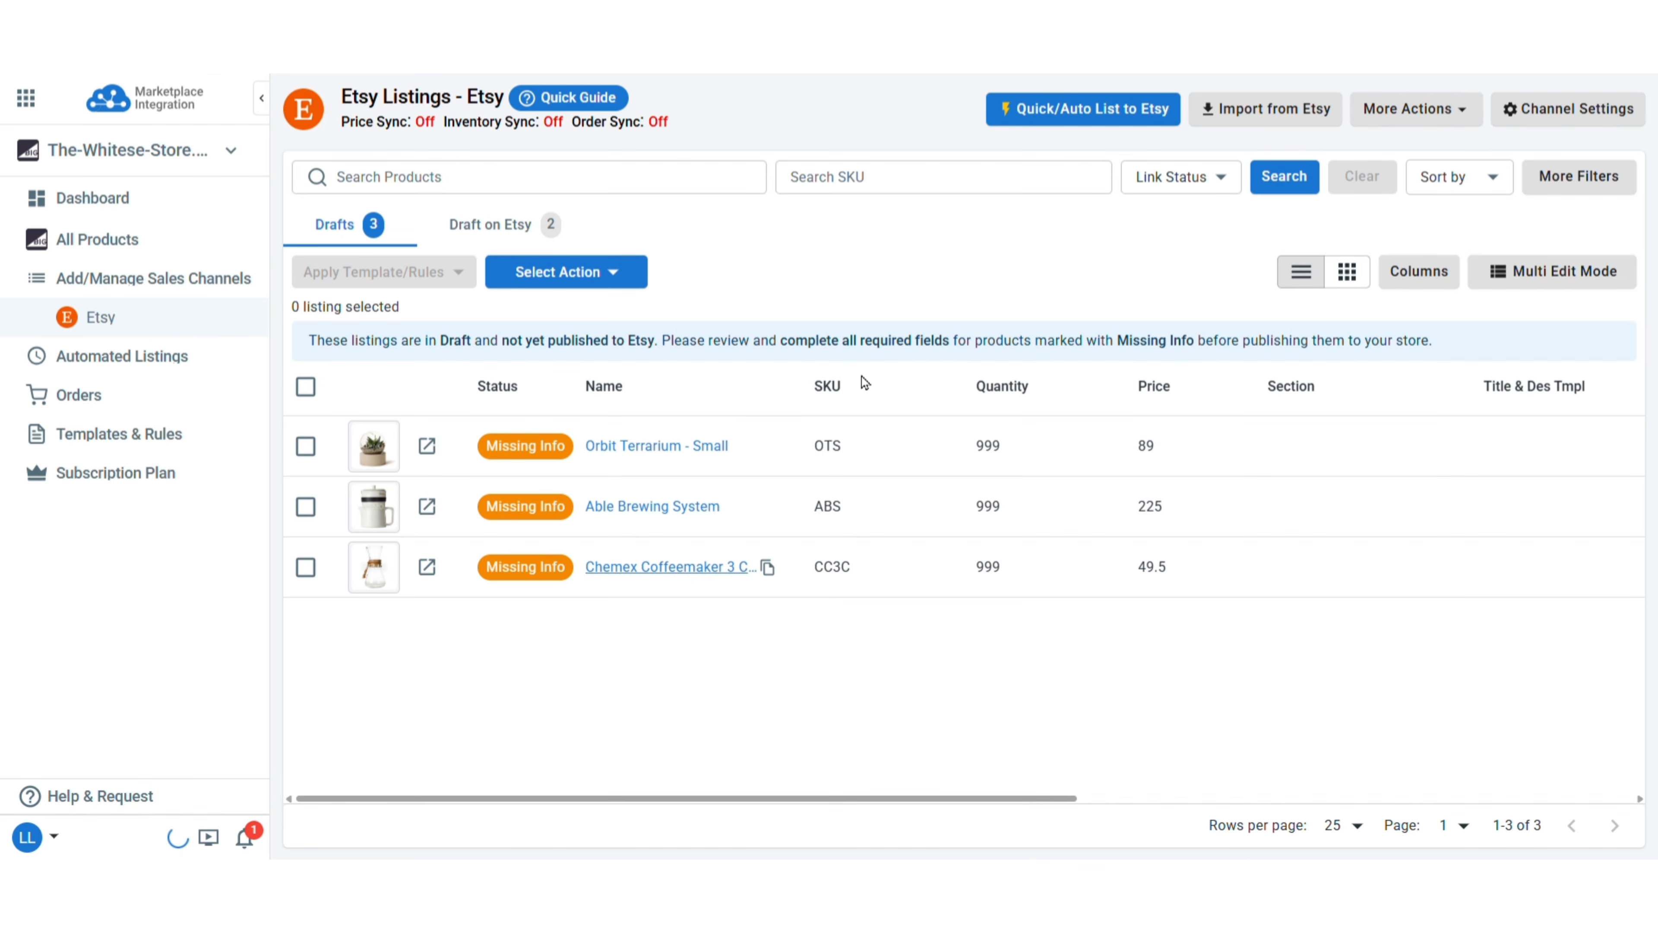
# Import listings from Etsy by status, including both active and draft listings, with auto-link enabled.
pyautogui.click(1239, 126)
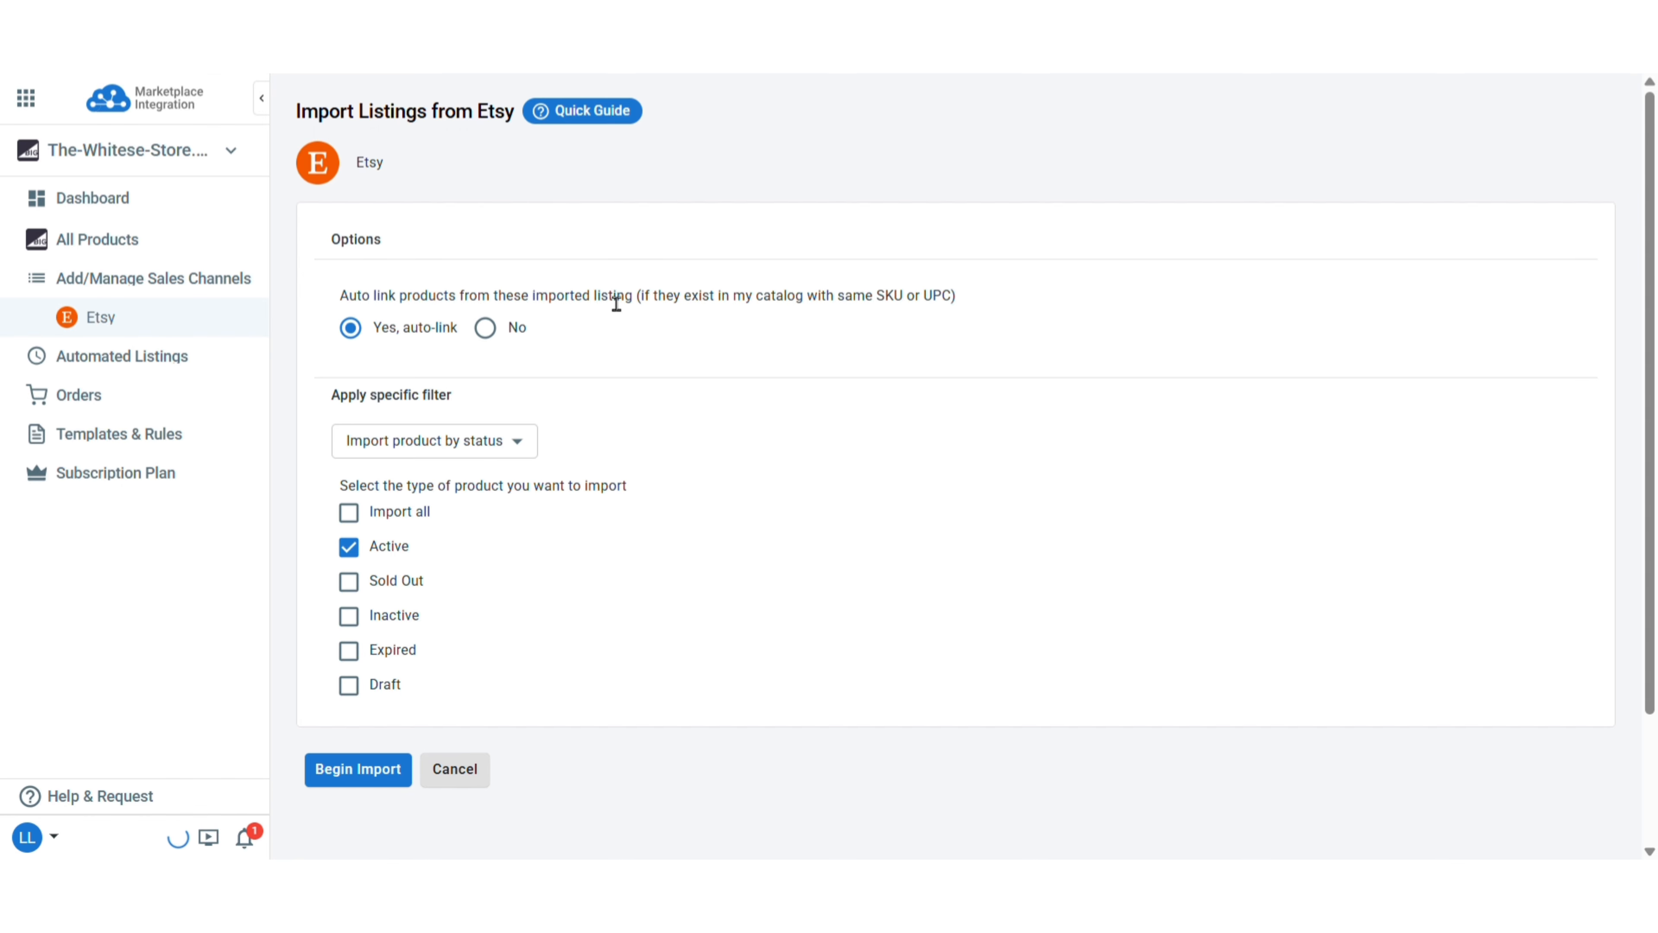
pyautogui.click(504, 436)
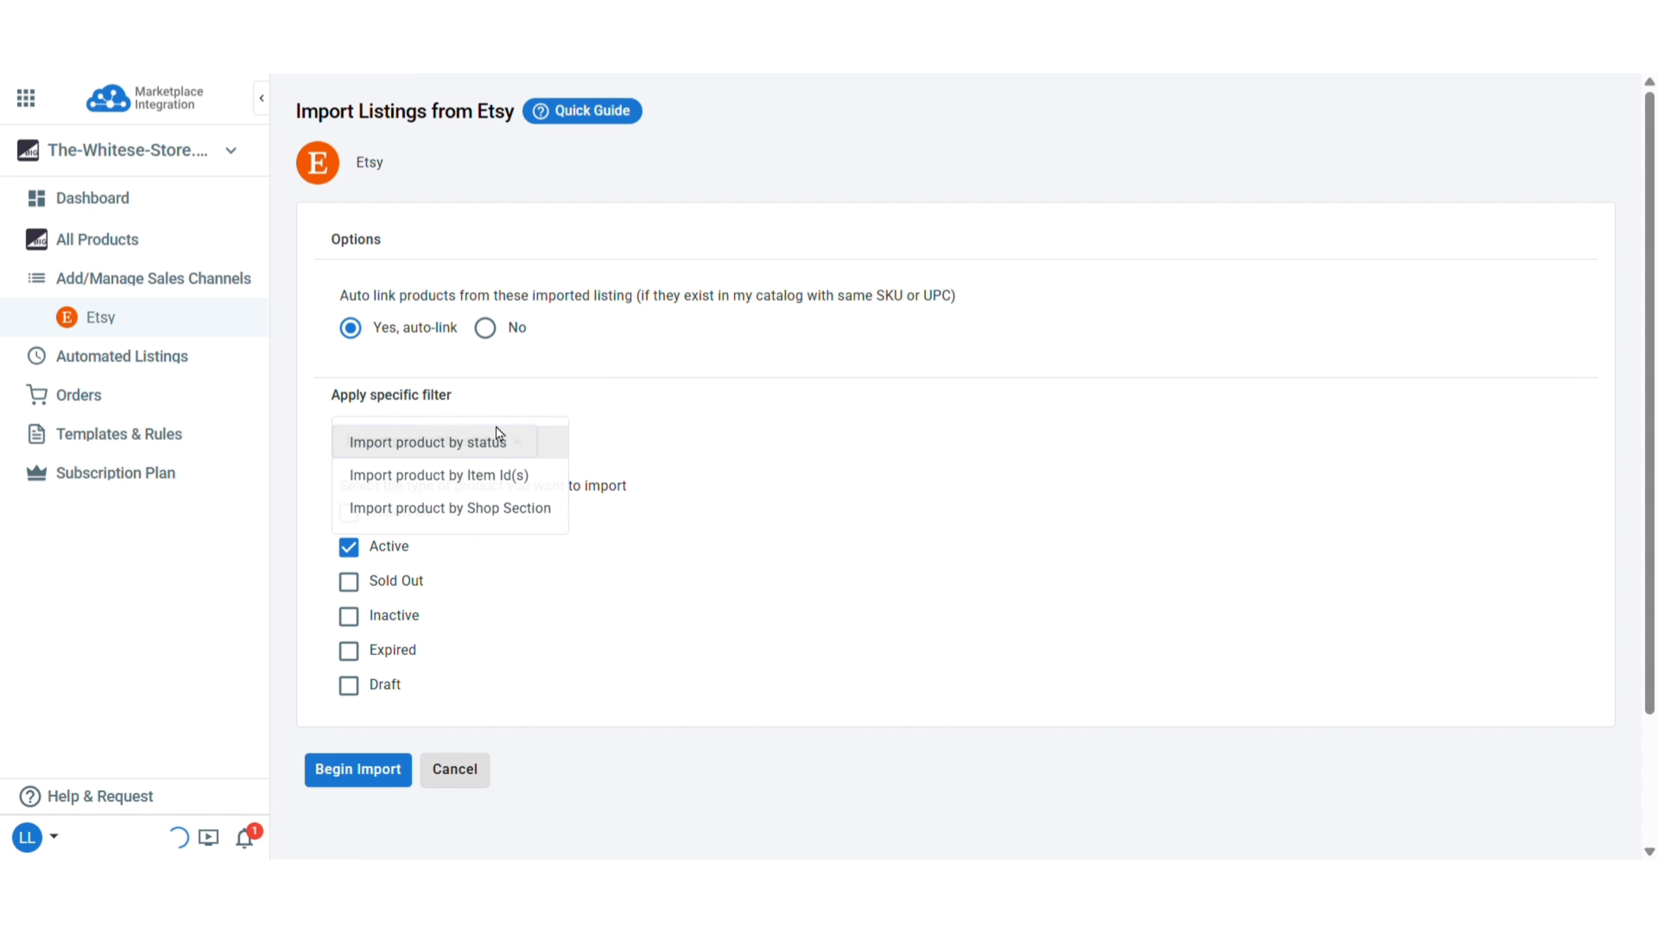
pyautogui.click(659, 441)
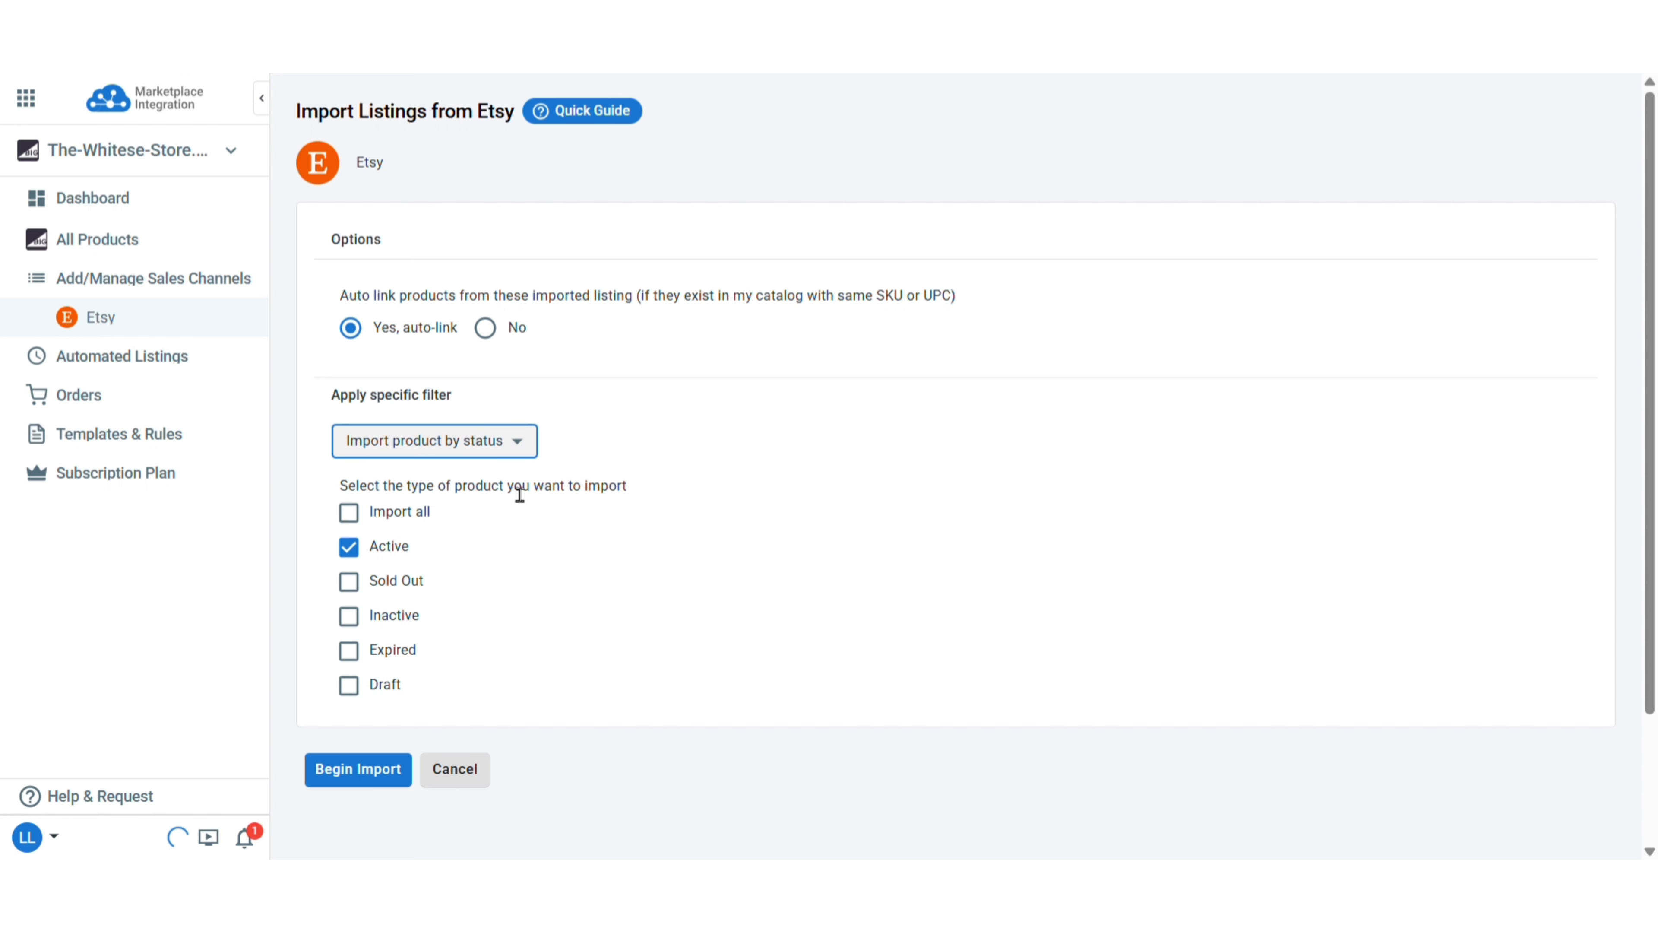
pyautogui.click(353, 686)
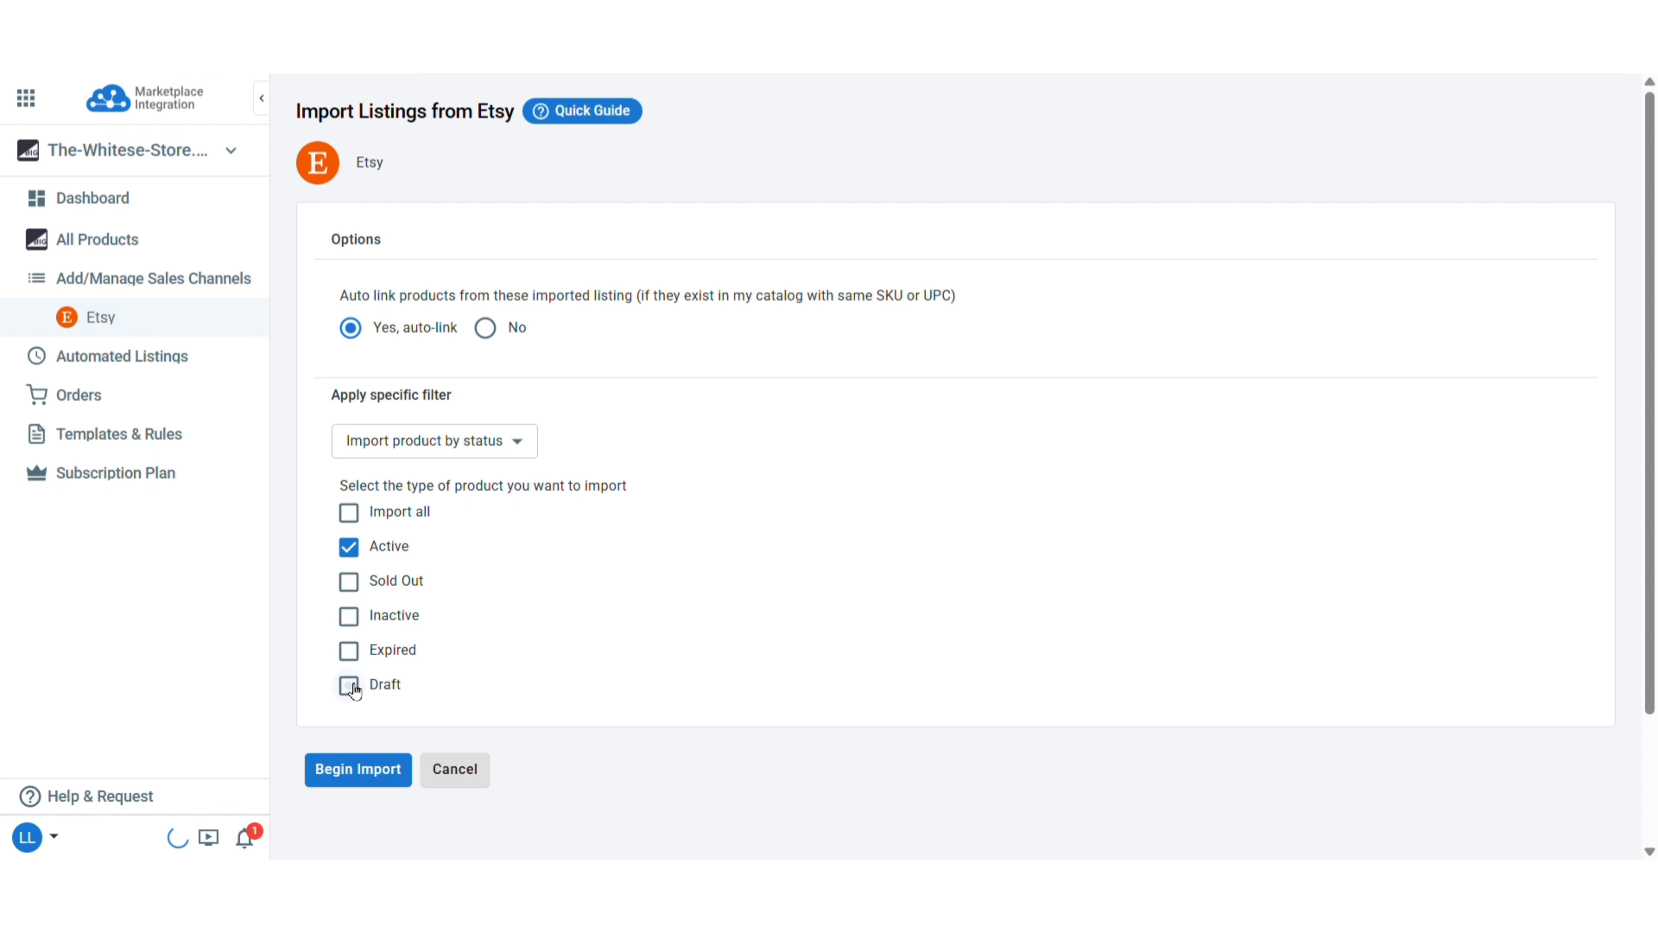
pyautogui.click(348, 774)
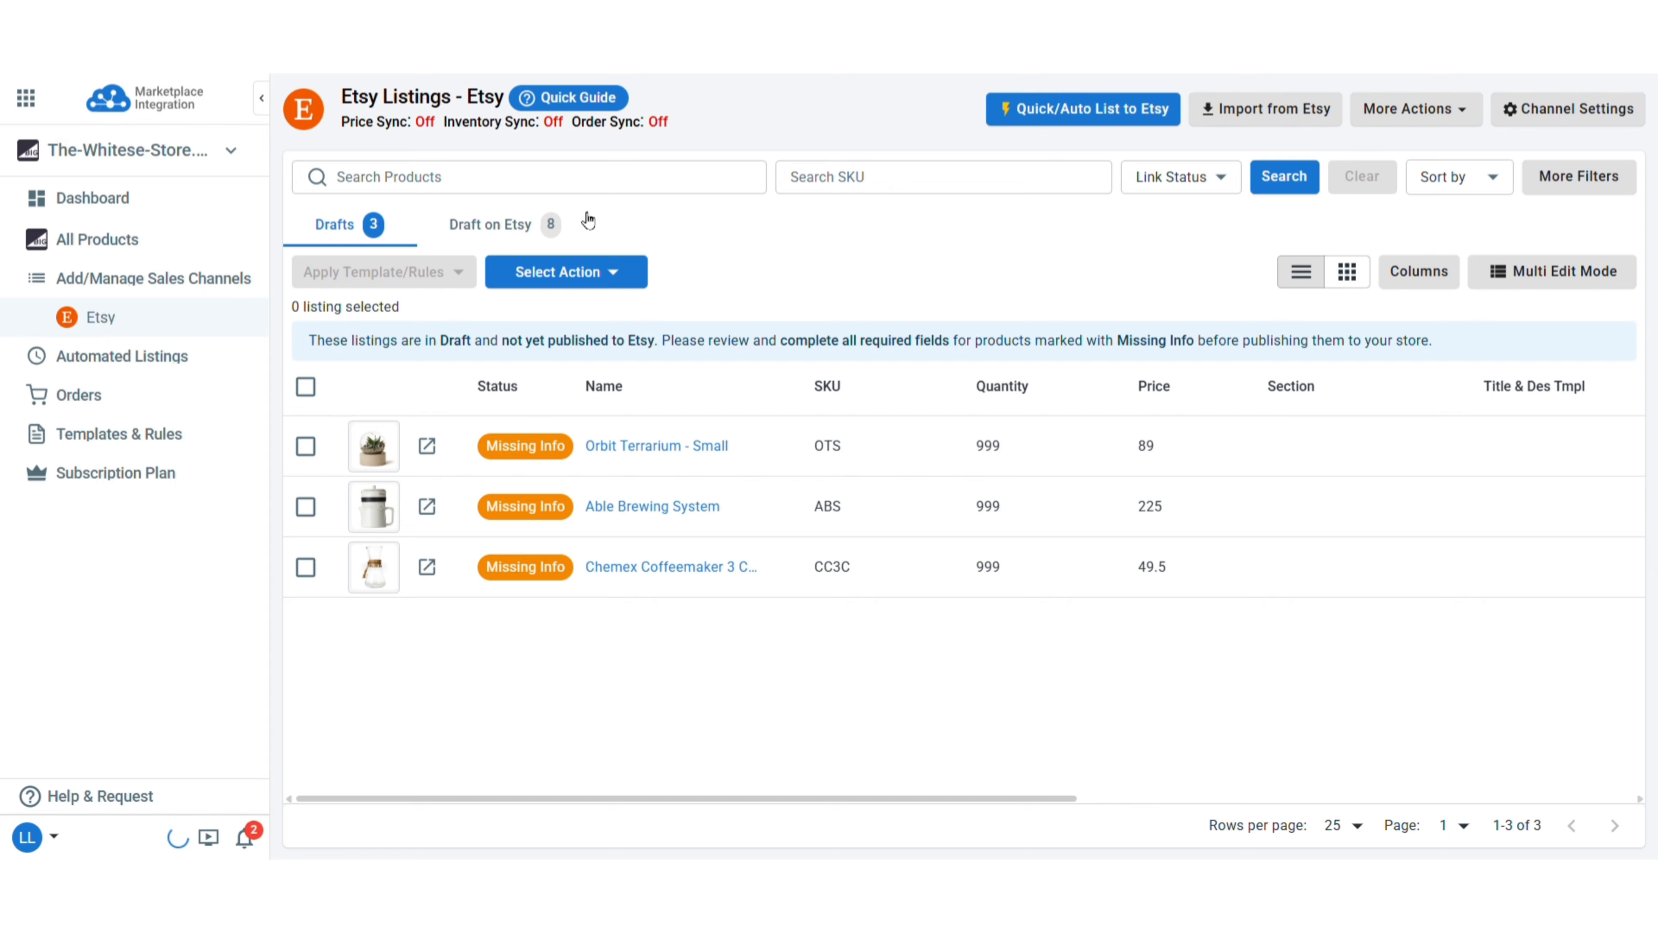
# Among the Etsy drafts, select the Brass, Vega Minimalist, Mini Croissant and Helen Pearl earring listings and create them on BigCommerce.
pyautogui.click(491, 226)
pyautogui.scroll(-1, 963, 548)
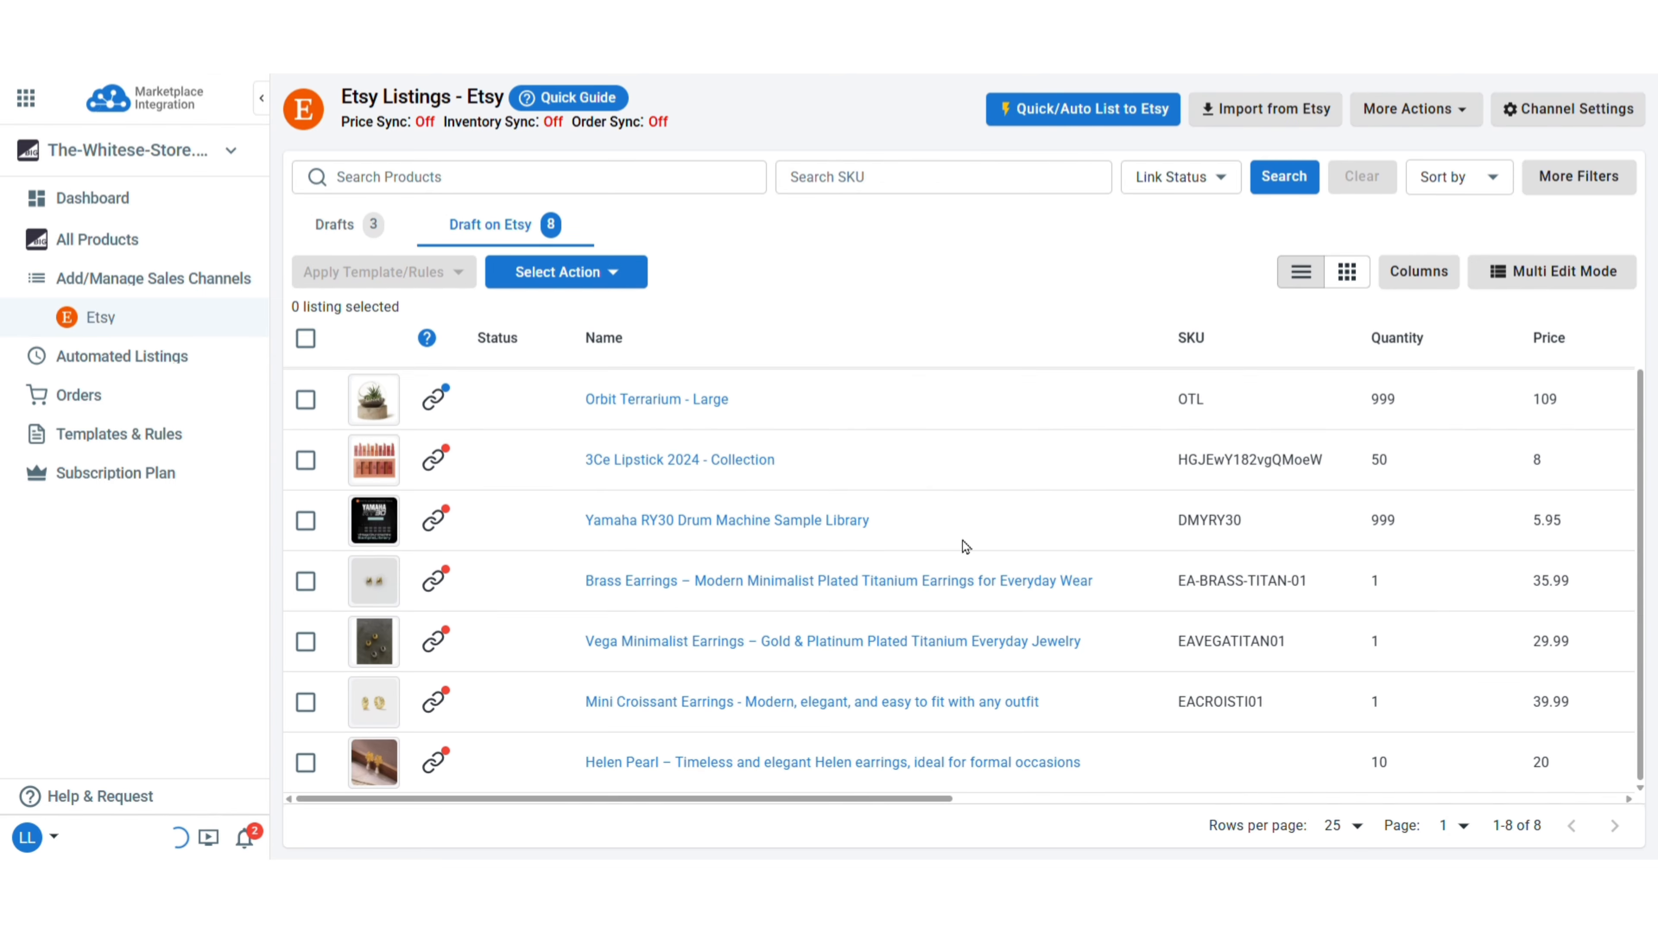
pyautogui.click(307, 583)
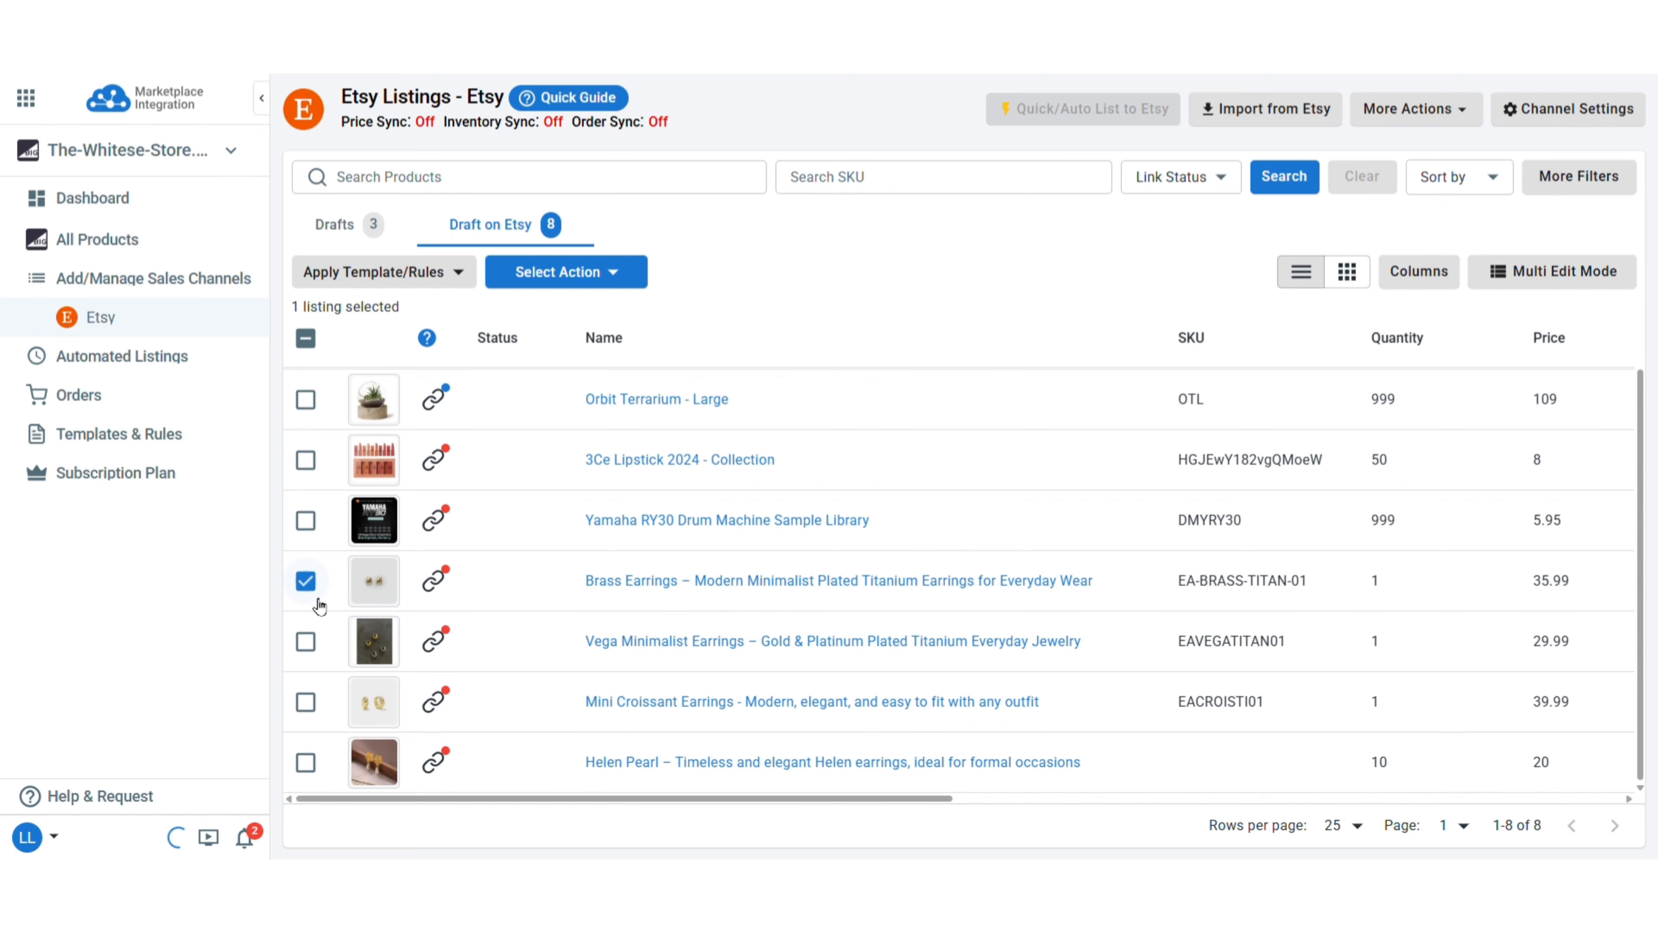
pyautogui.click(306, 642)
pyautogui.click(306, 702)
pyautogui.click(307, 763)
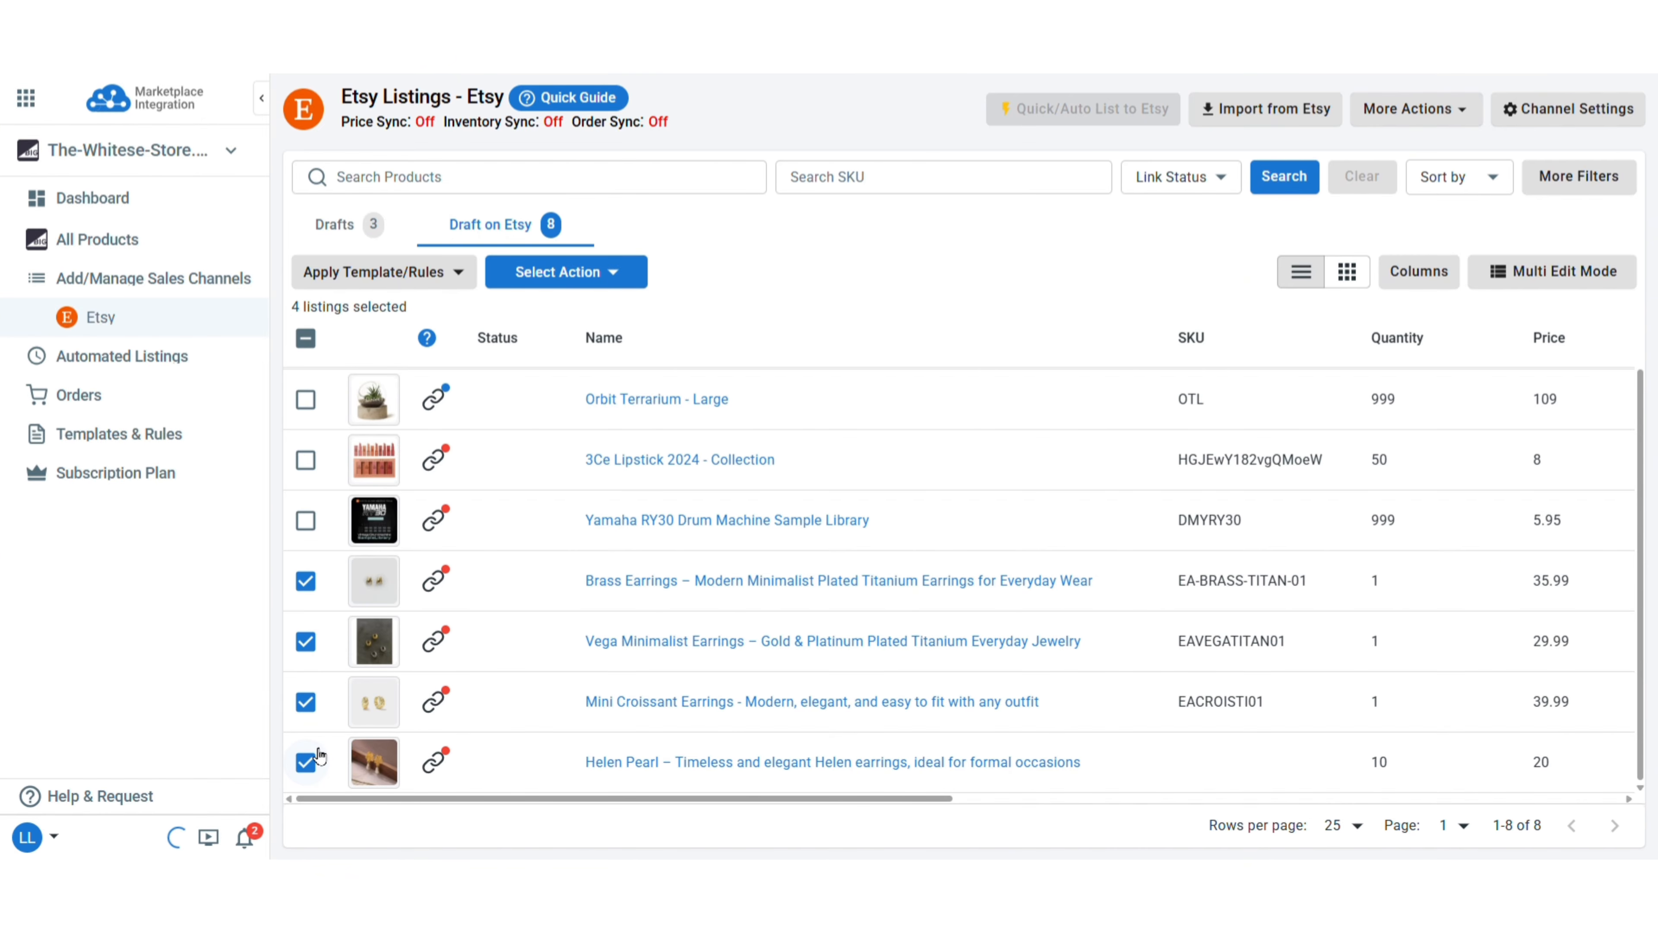
pyautogui.click(565, 273)
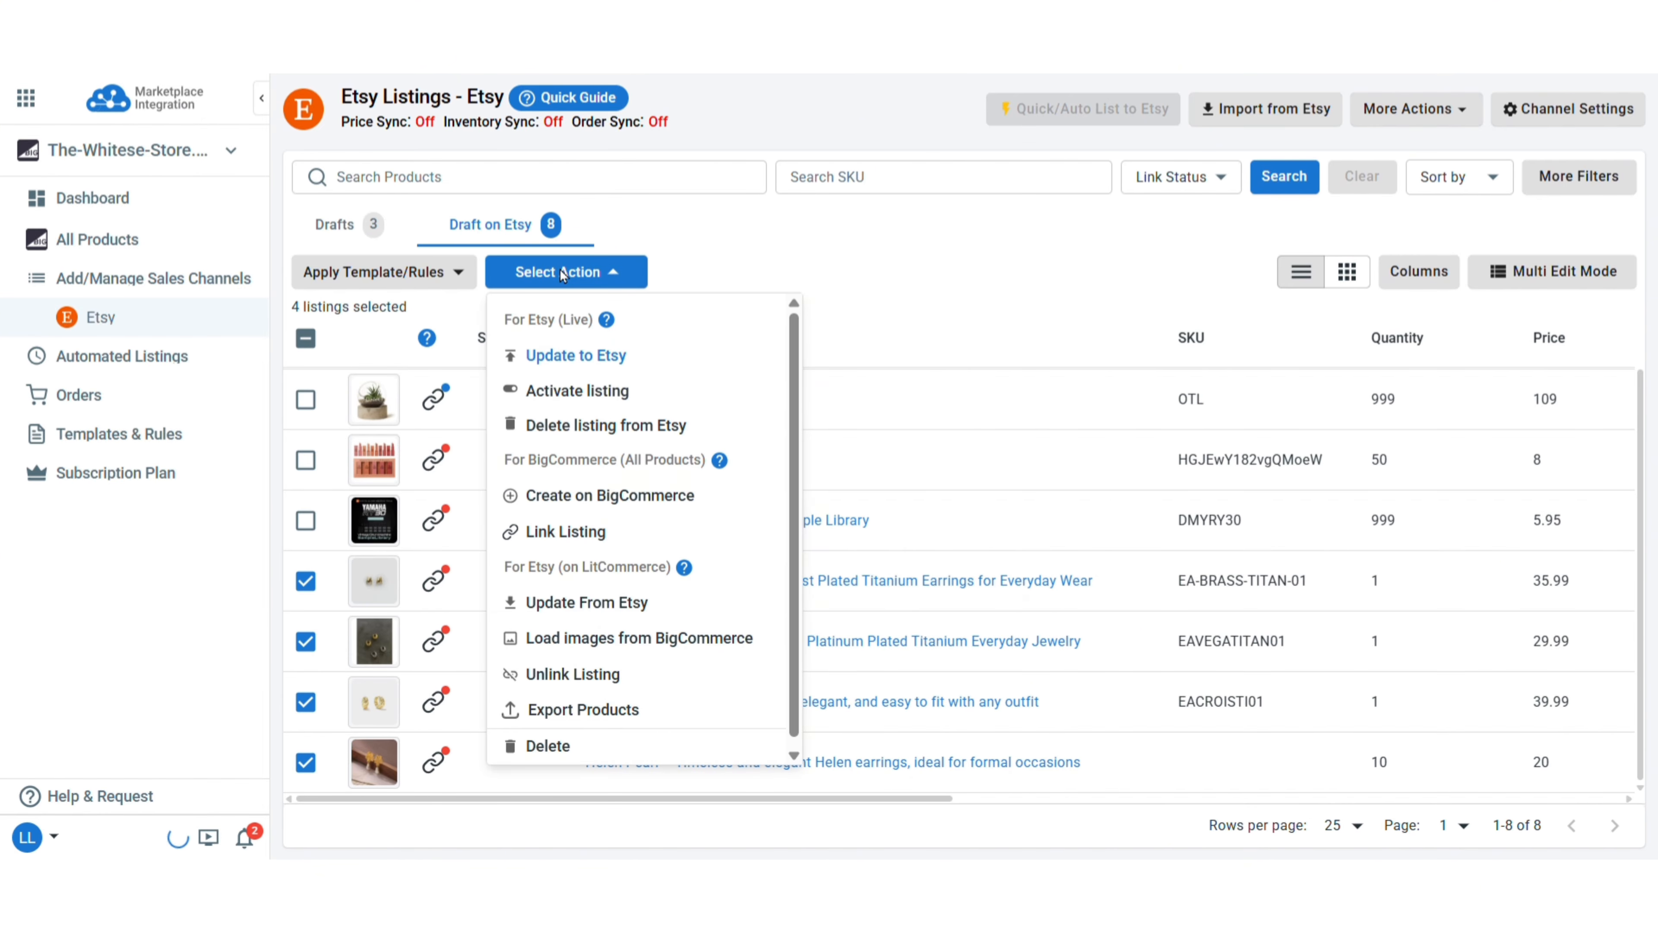
pyautogui.click(637, 498)
pyautogui.click(1042, 537)
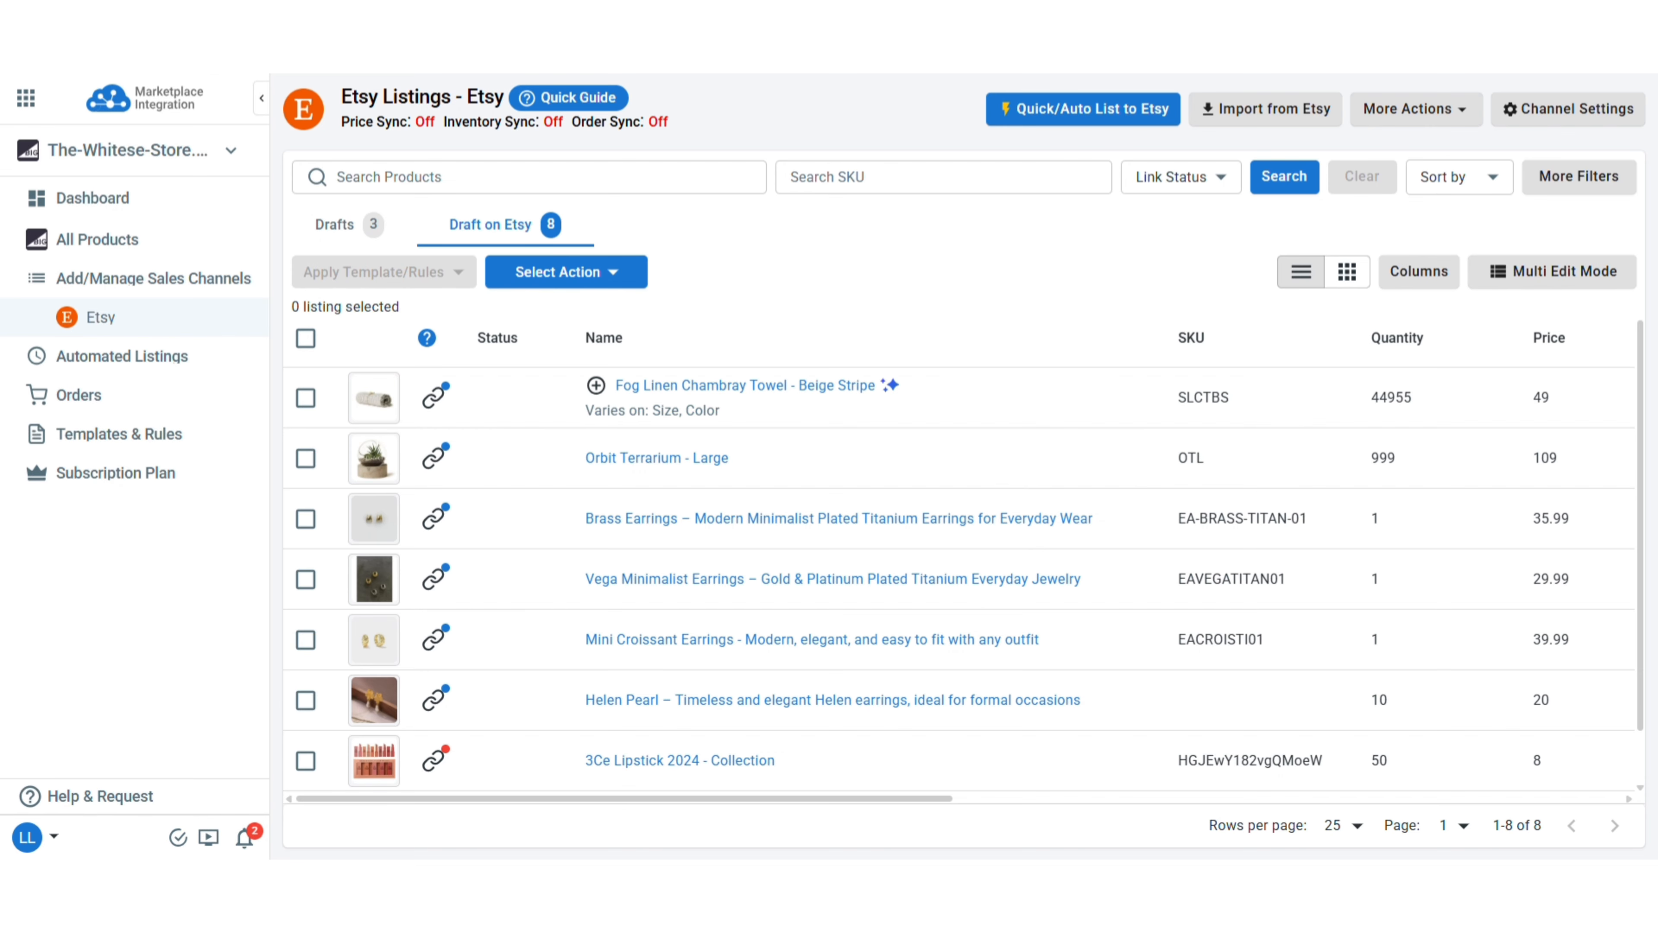
# Review All Products and the BigCommerce store's product list for the newly created earring products.
pyautogui.click(98, 239)
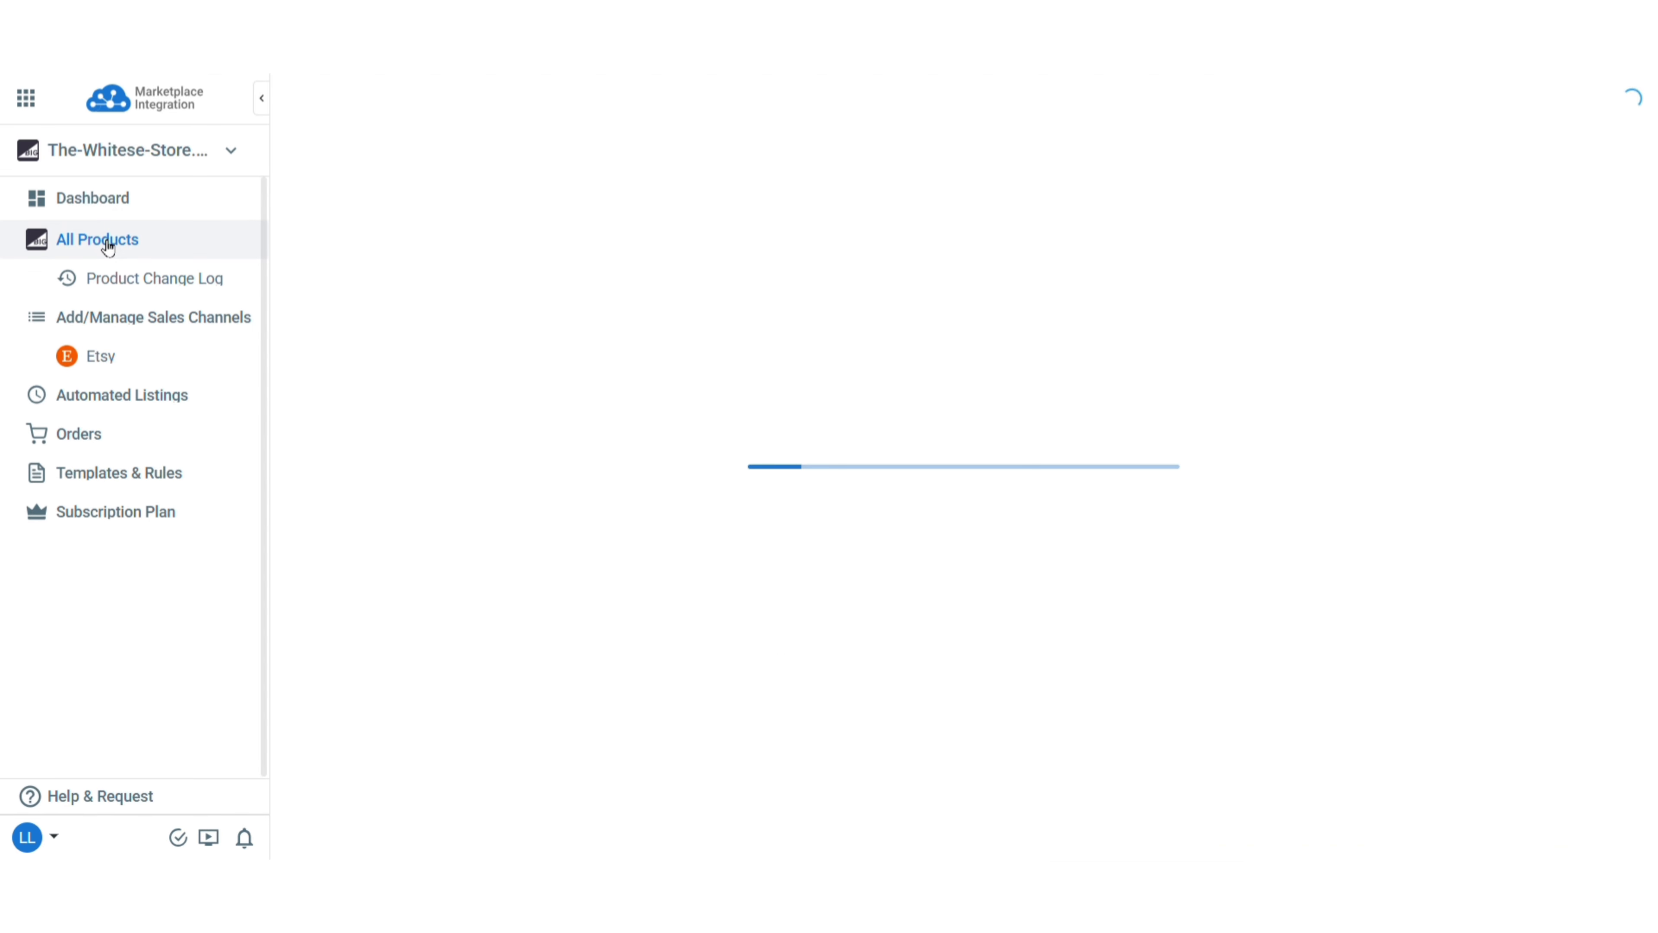
pyautogui.scroll(-10, 634, 521)
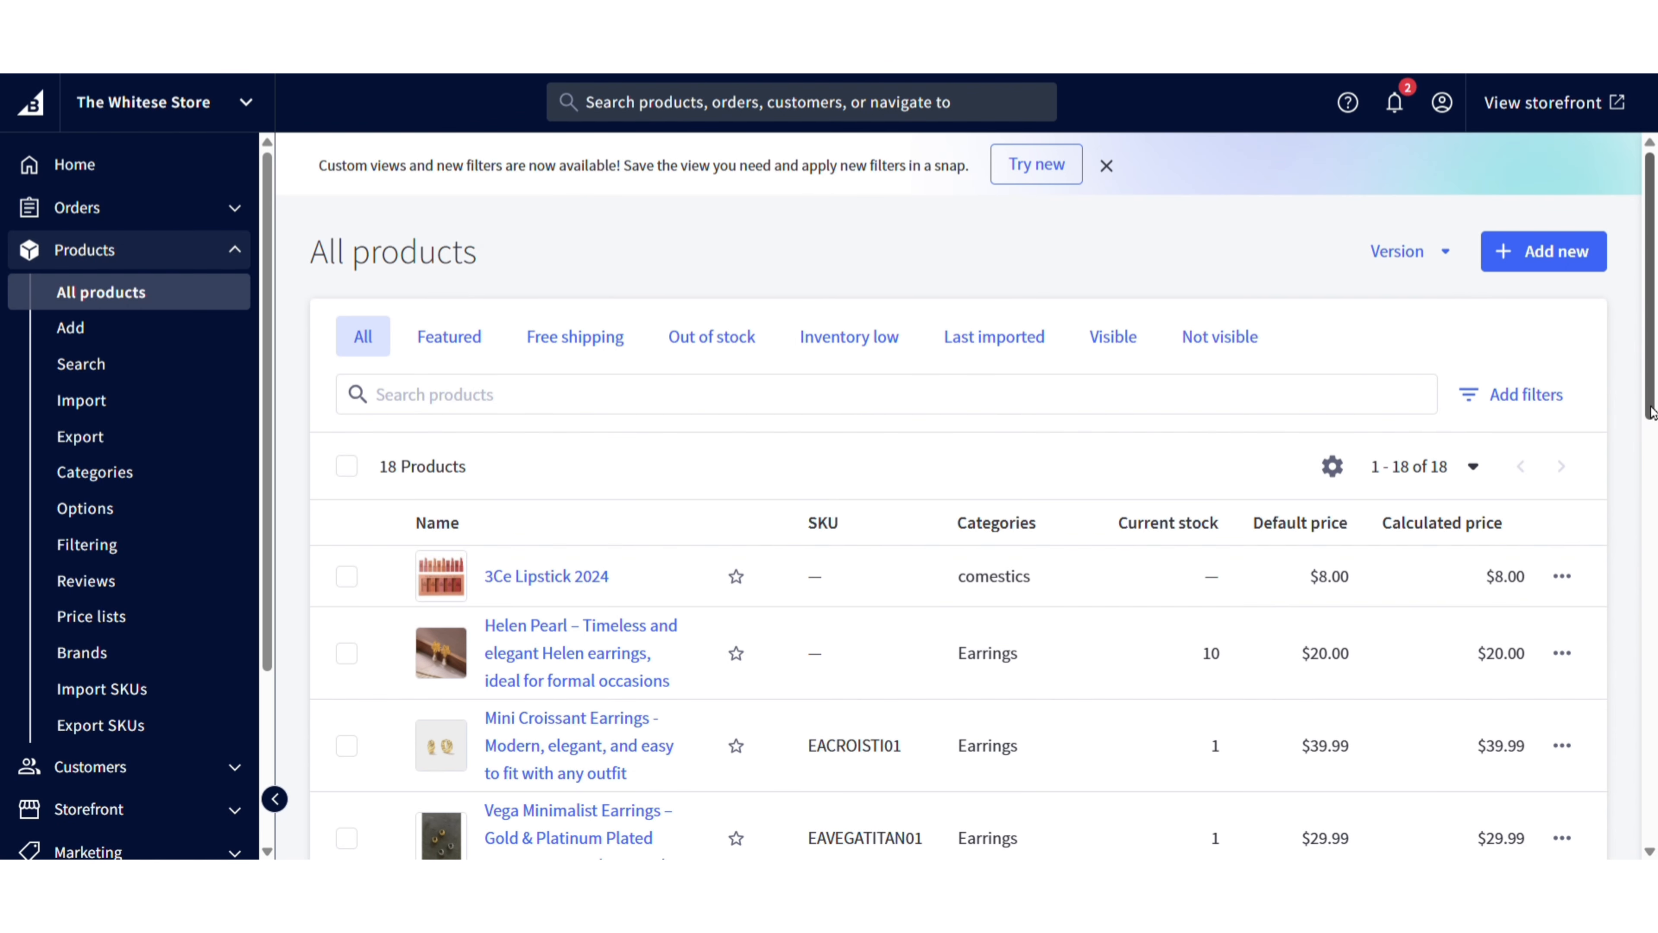
pyautogui.scroll(-3, 1651, 487)
pyautogui.moveTo(1652, 487); pyautogui.dragTo(1653, 525)
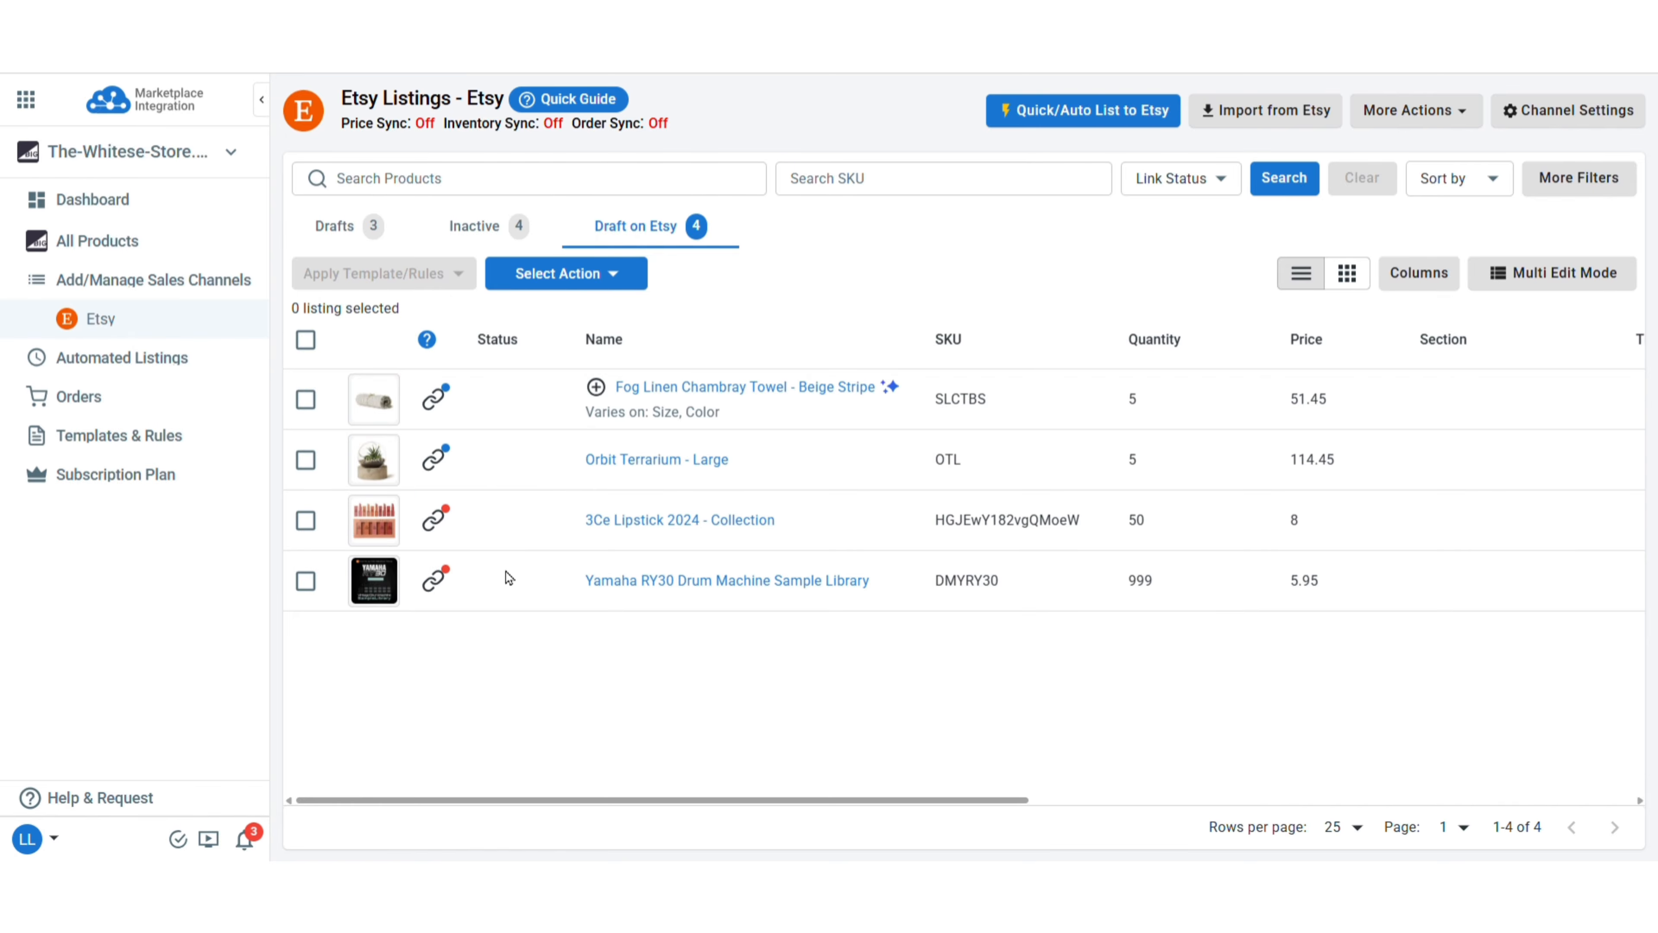
# Link the 3Ce Lipstick 2024 - Collection listing to the existing product 3Ce Lipstick 2024, searching for "3ce".
pyautogui.click(434, 520)
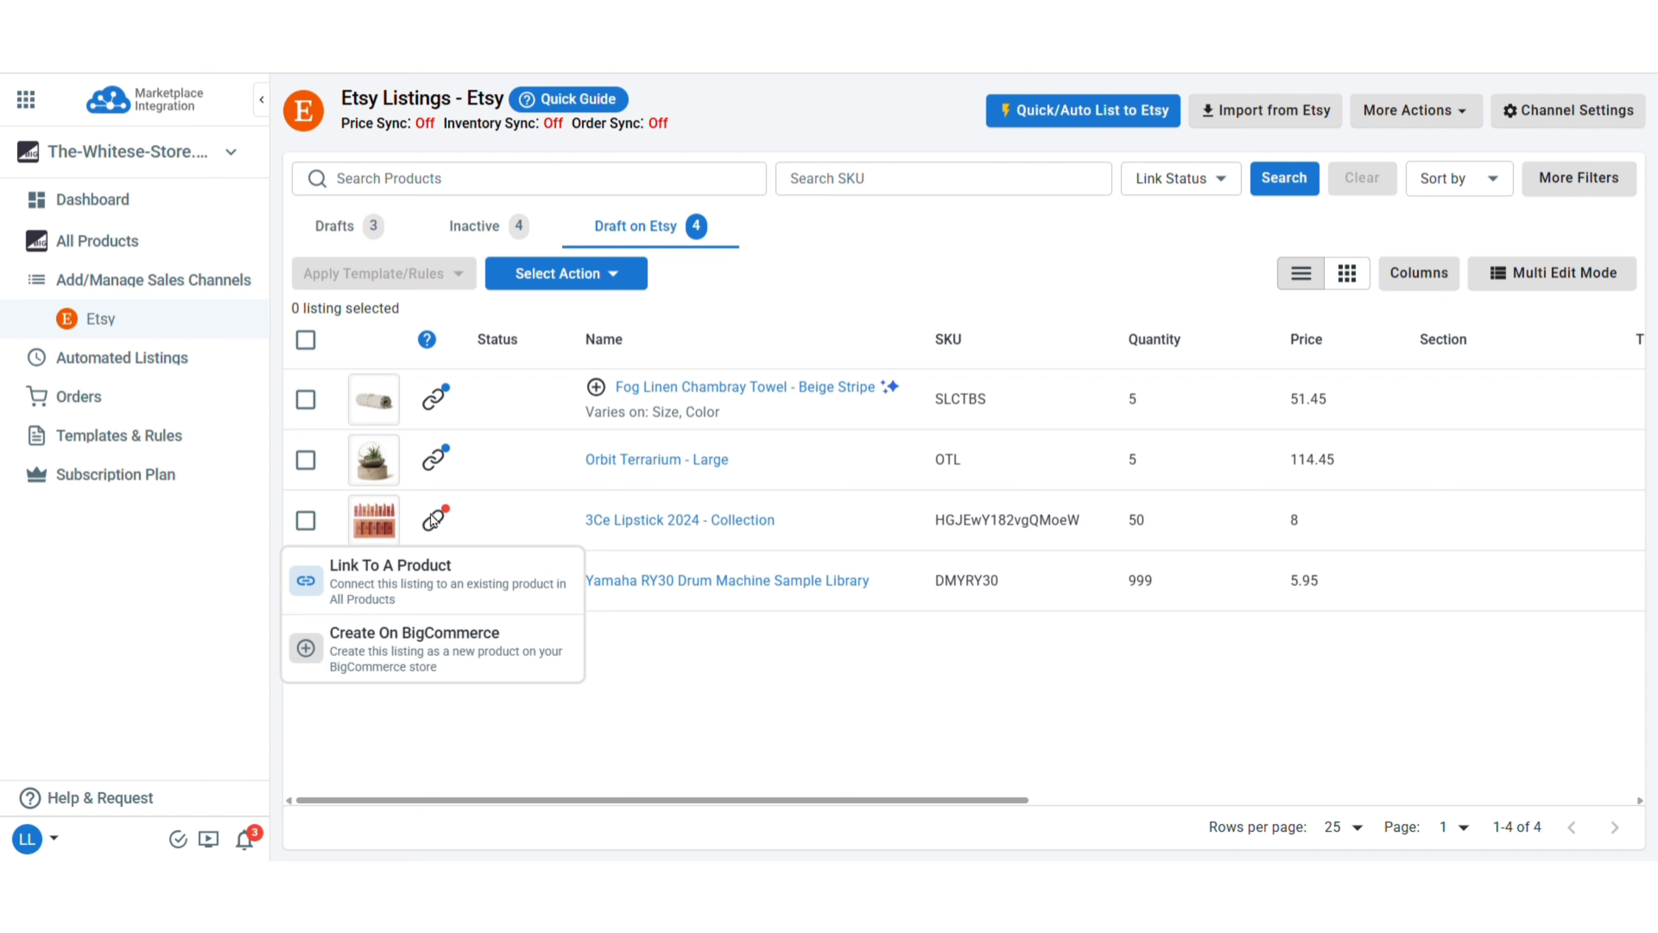
pyautogui.click(446, 573)
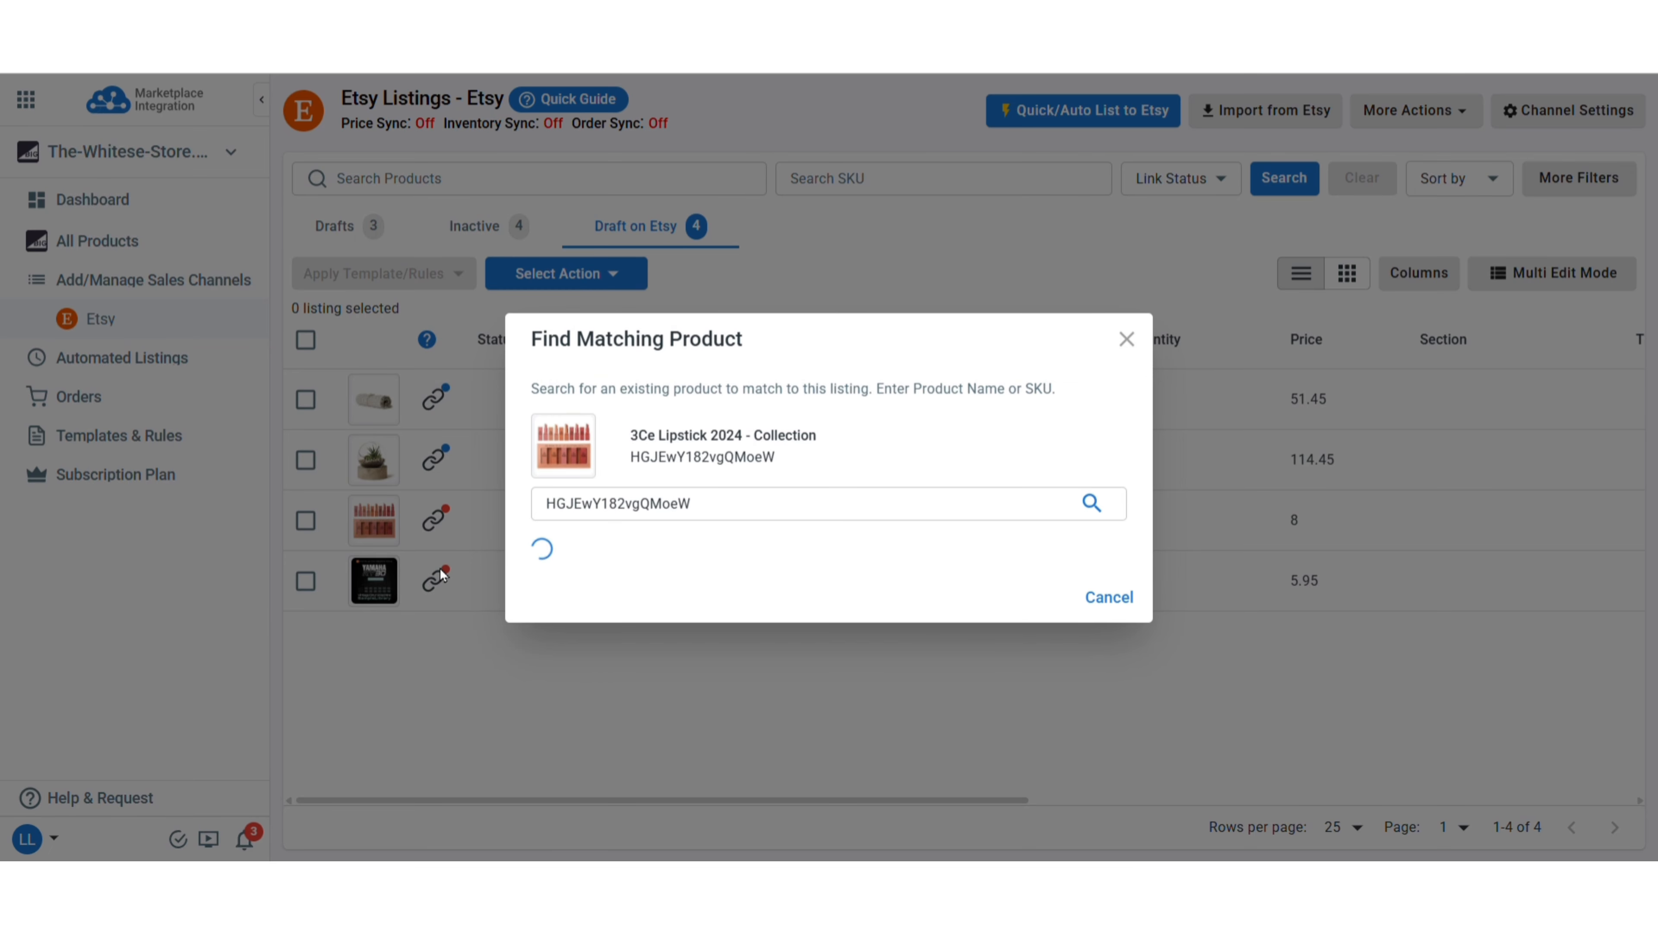
pyautogui.doubleClick(625, 504)
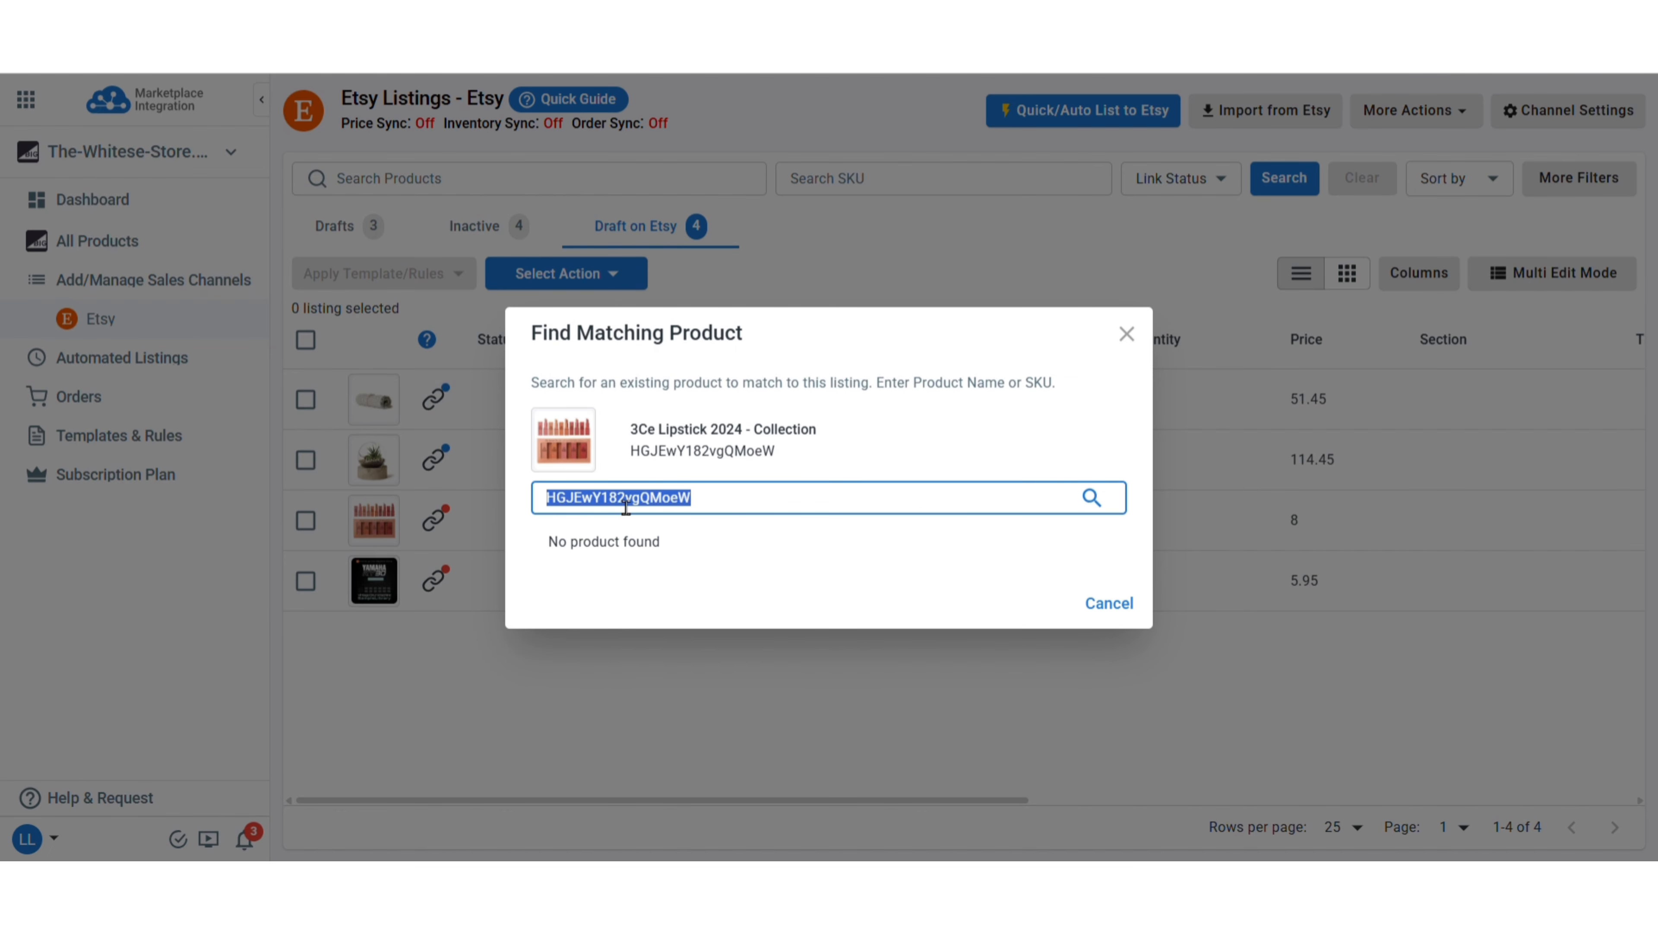
pyautogui.write('3ce')
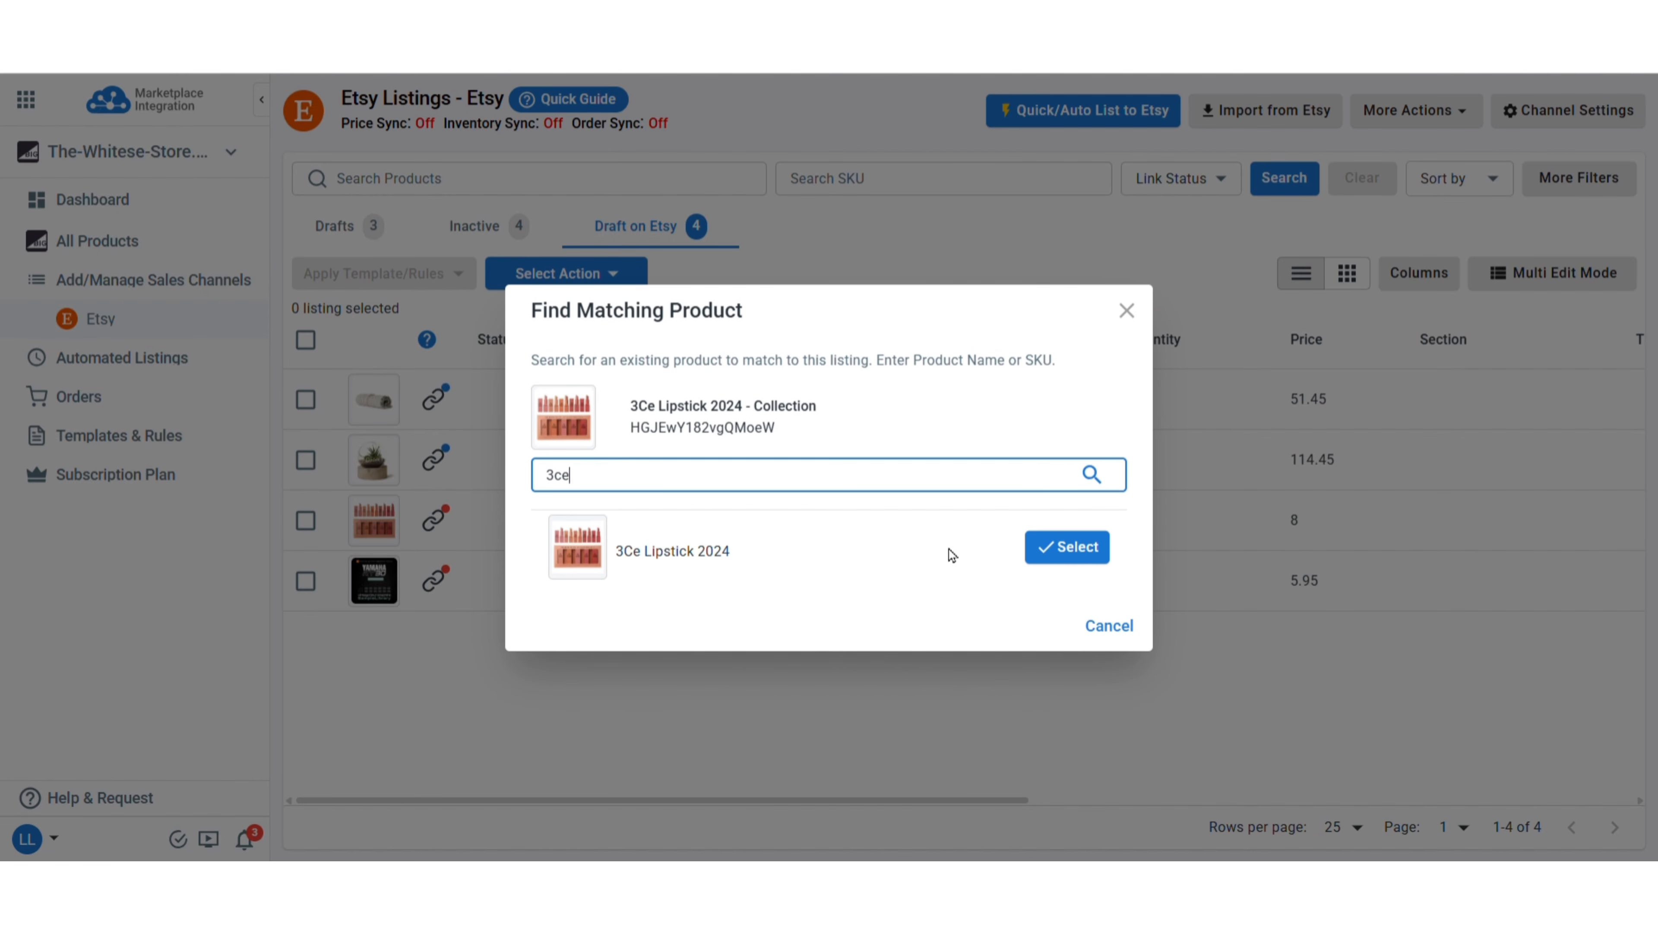
pyautogui.click(1077, 553)
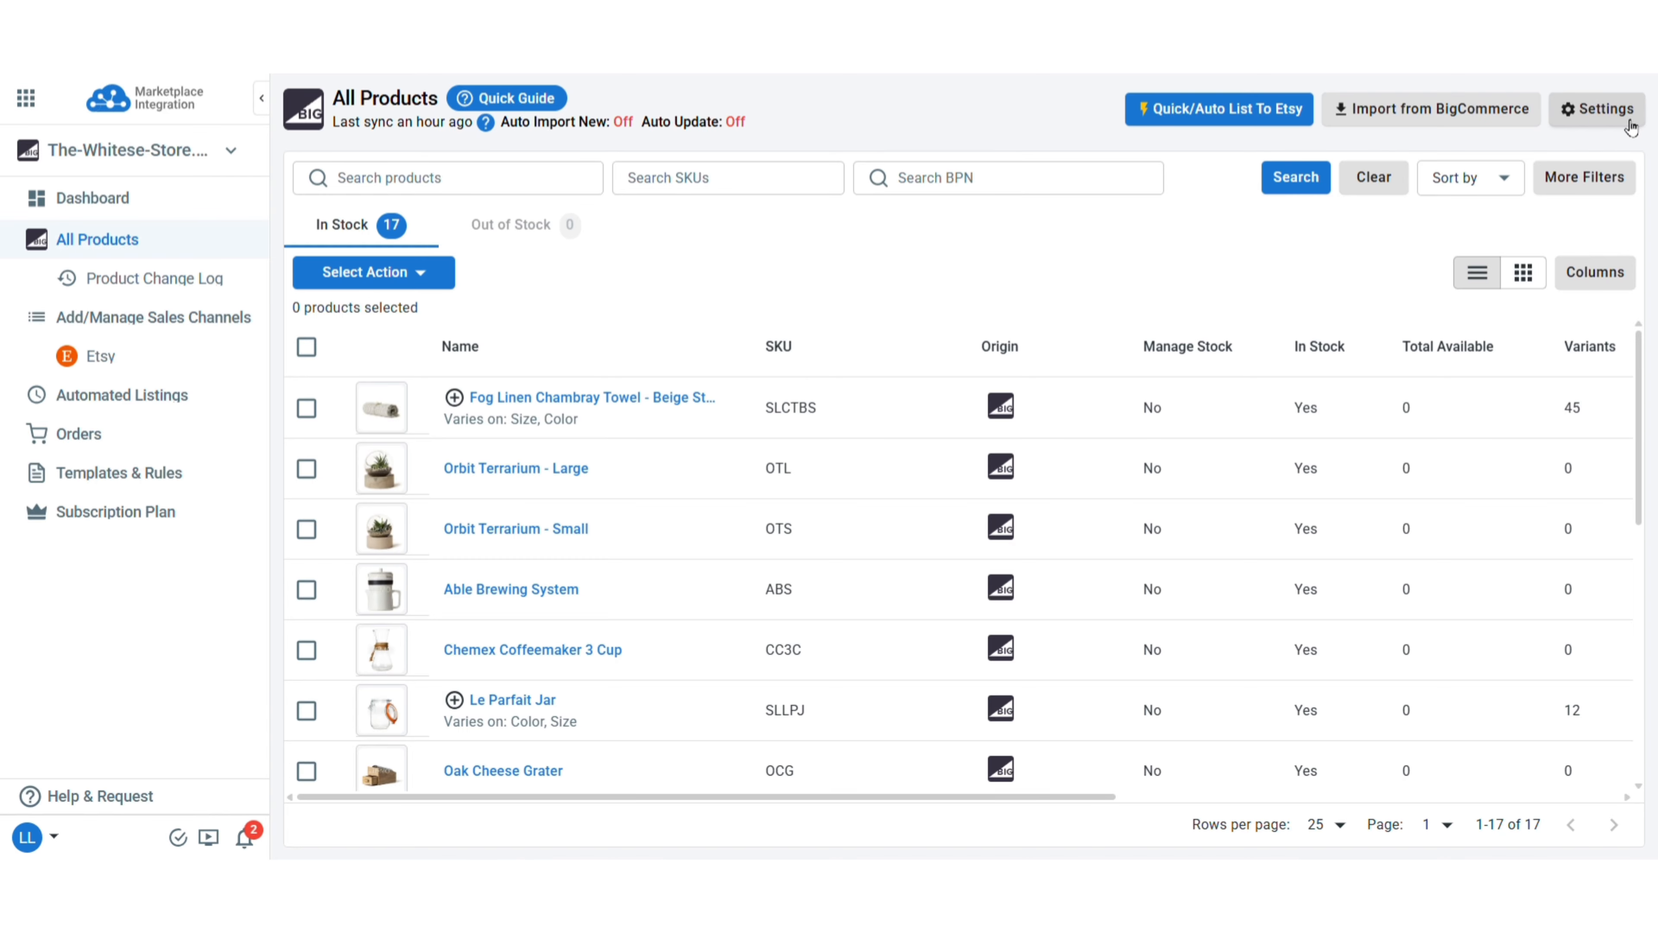
# In the main store settings, enable automatic updates of product changes from BigCommerce and save.
pyautogui.click(1598, 109)
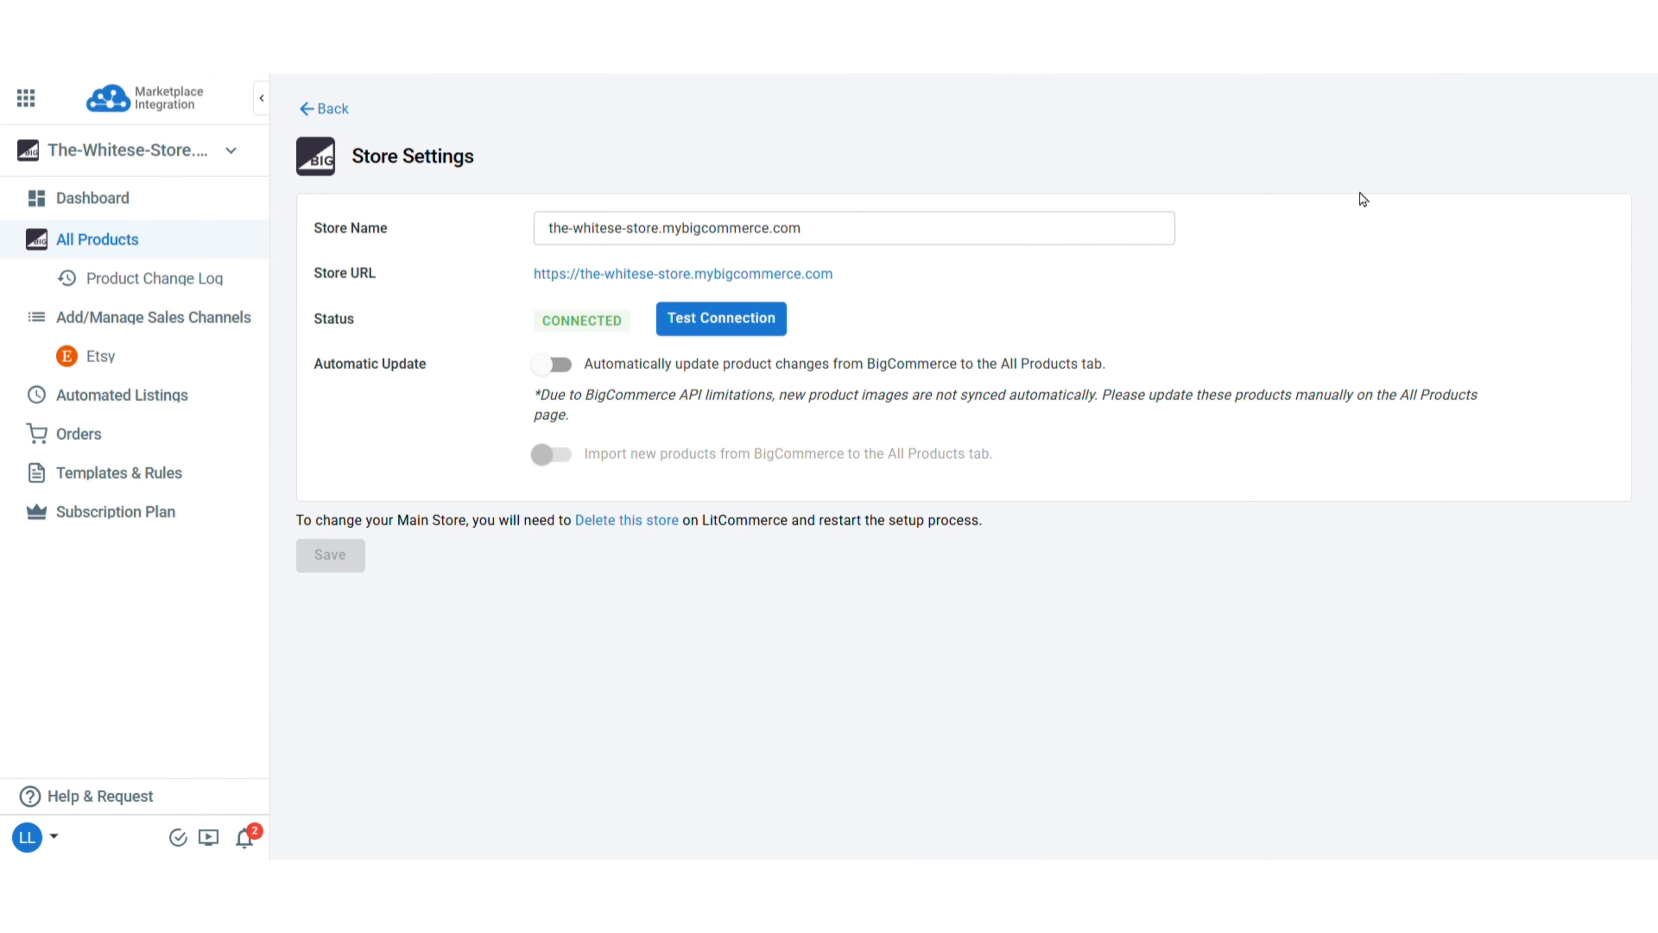
pyautogui.click(586, 375)
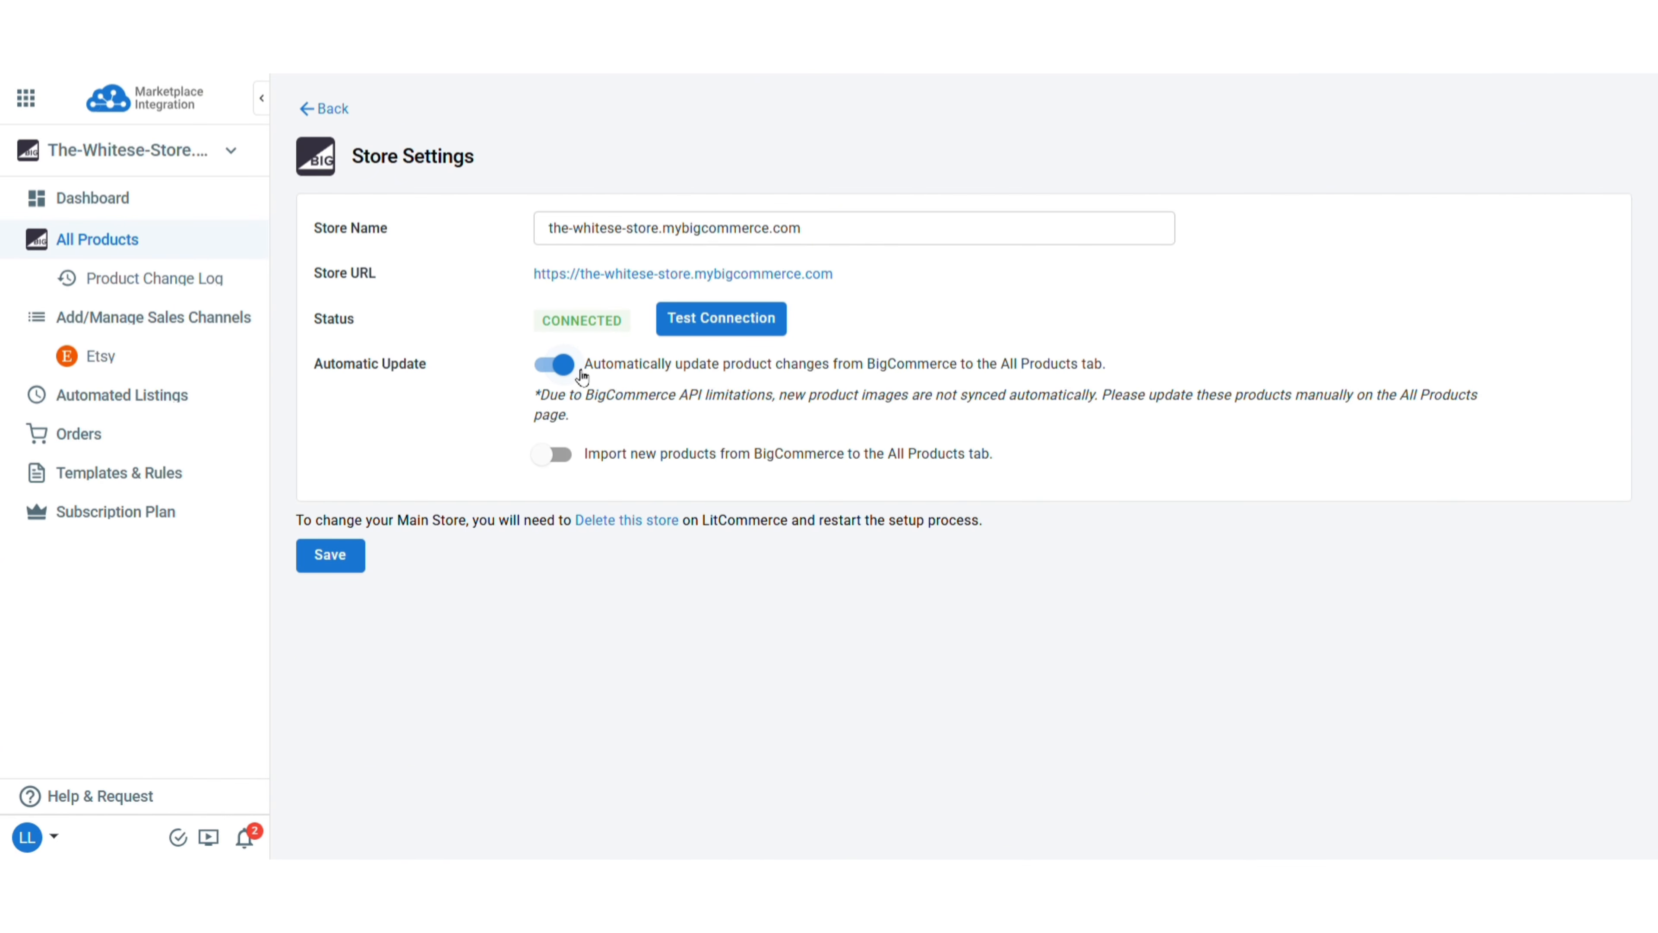
pyautogui.click(351, 568)
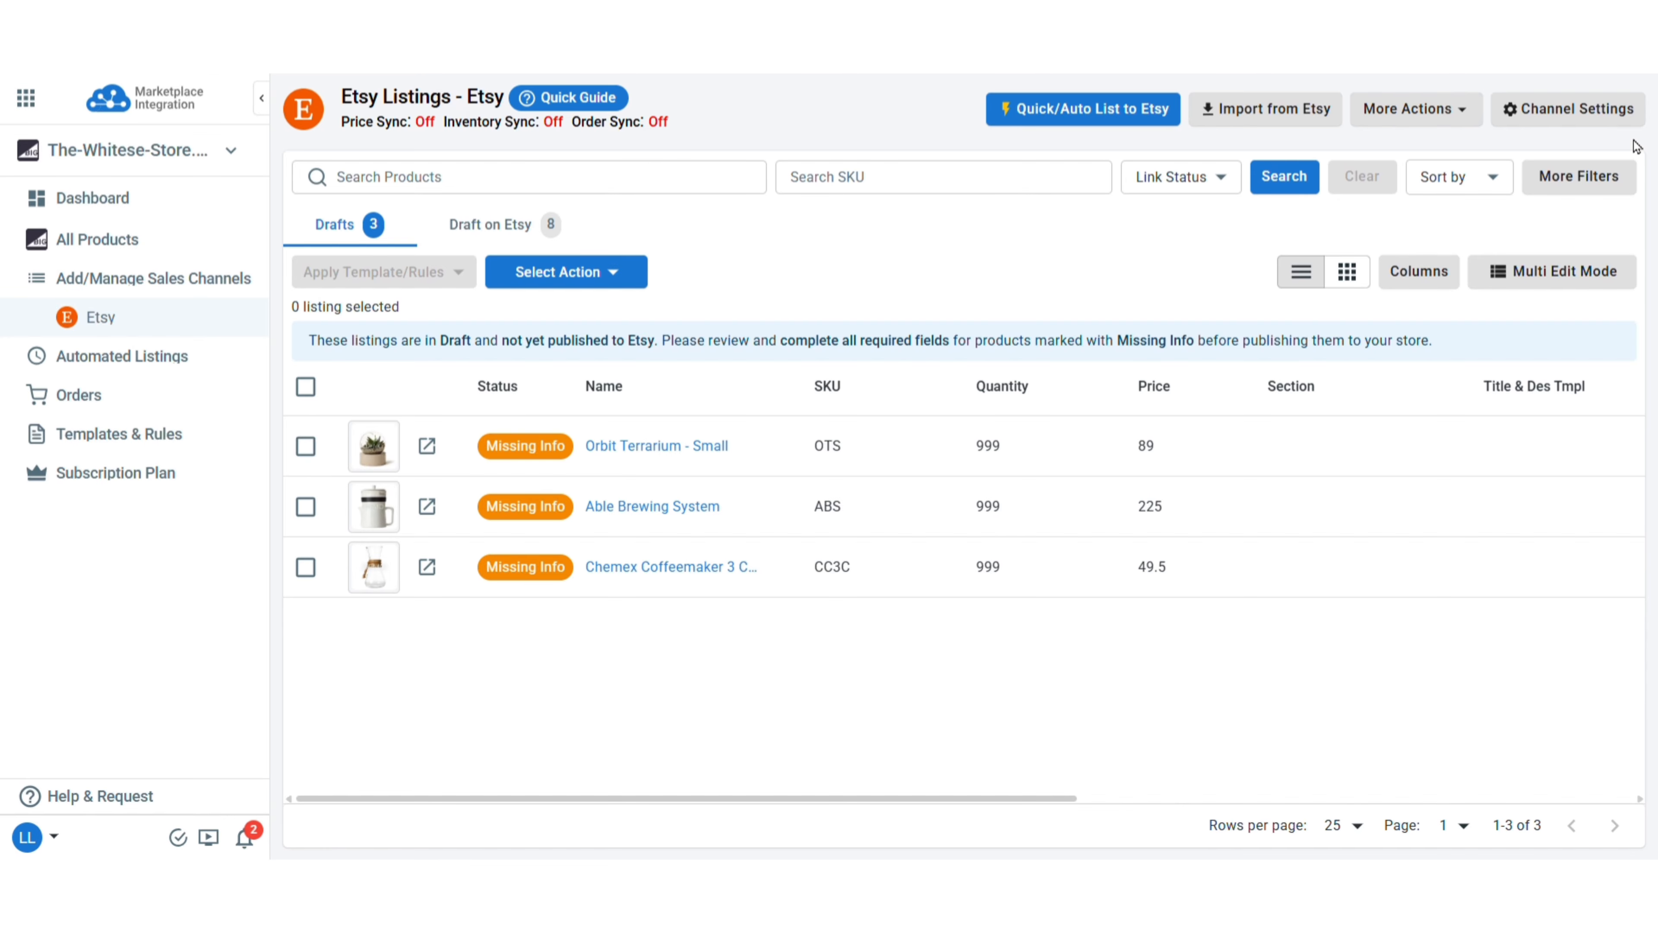
# In the Etsy channel settings, enable price sync from BigCommerce to Etsy.
pyautogui.click(1638, 116)
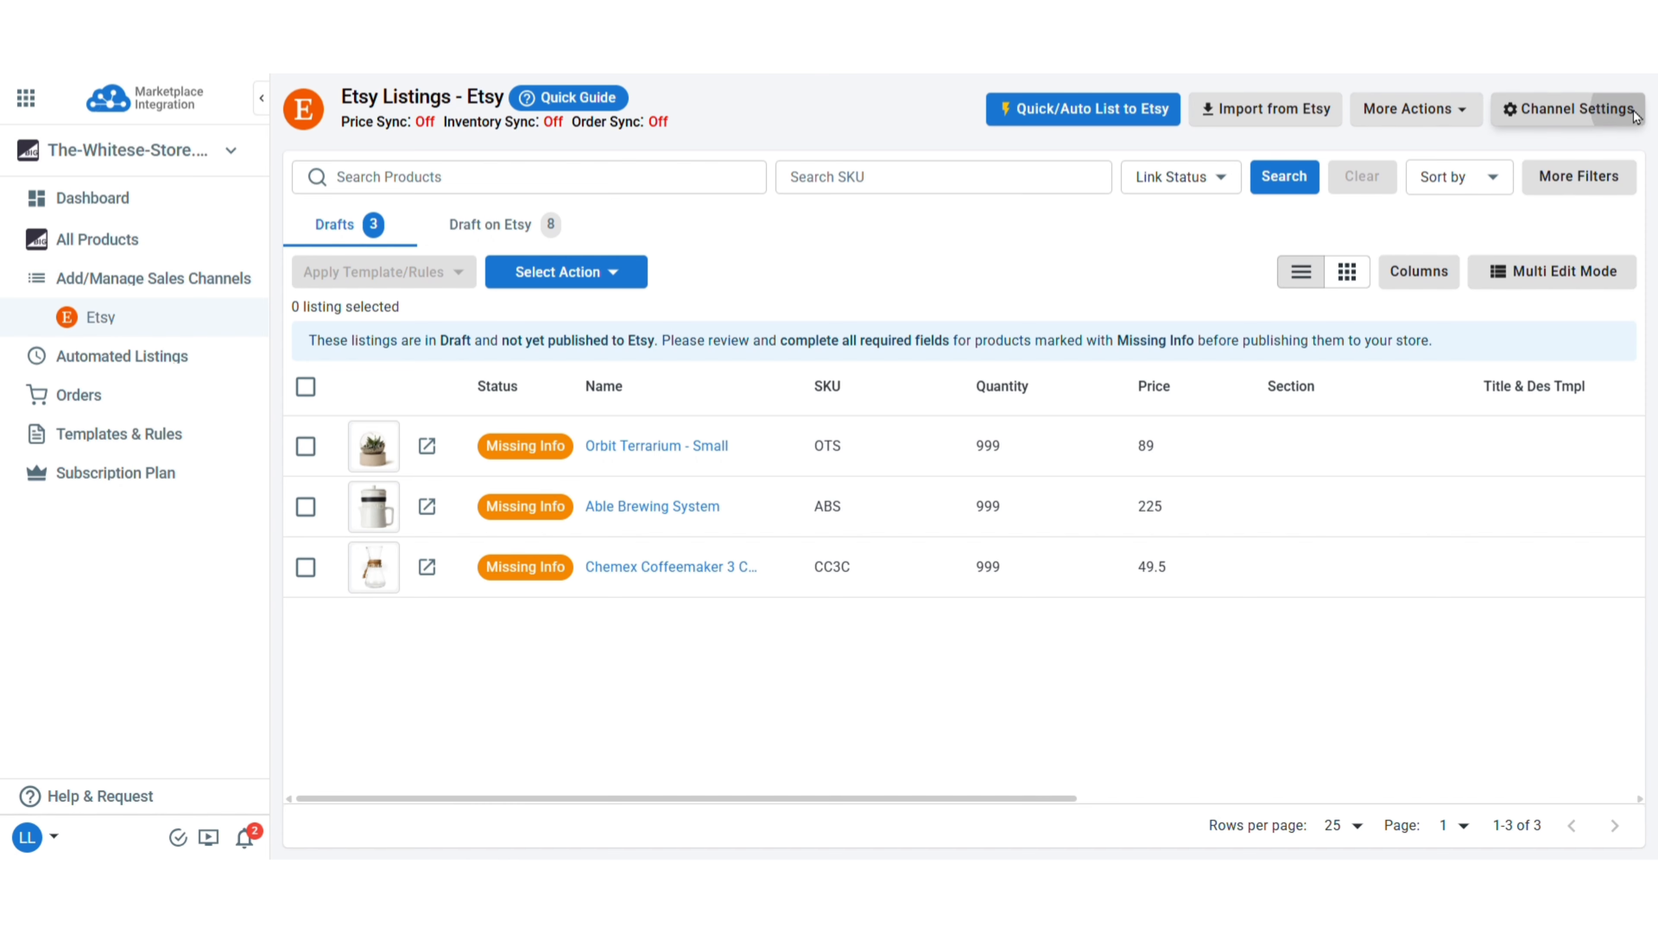
pyautogui.scroll(-6, 1424, 333)
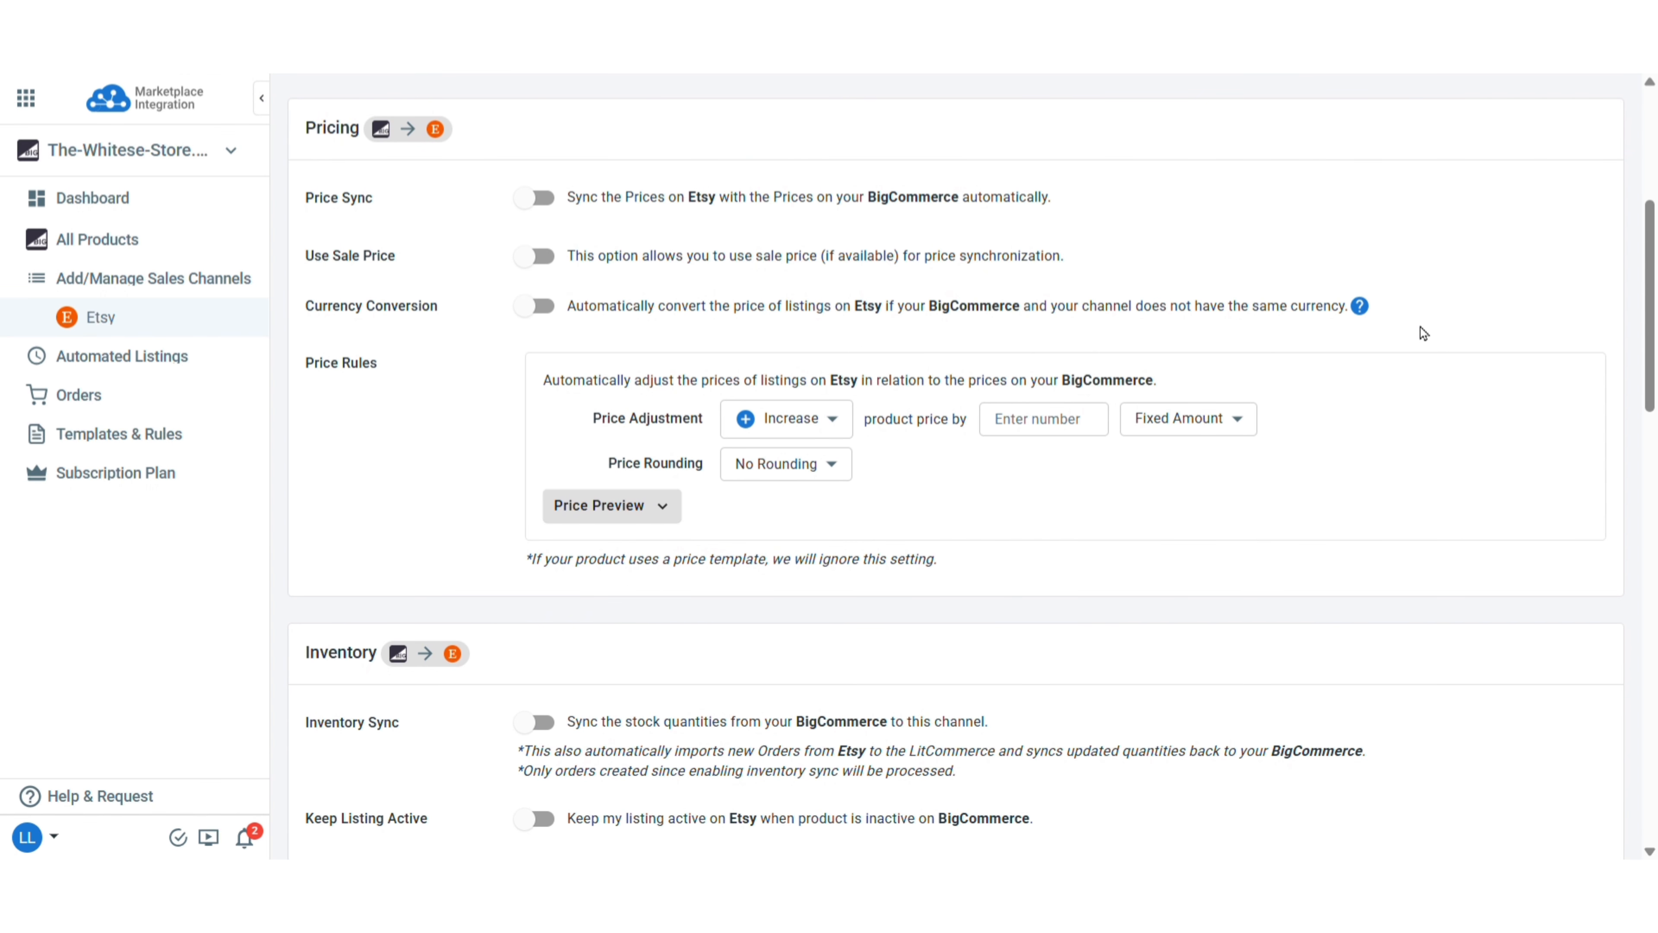
pyautogui.click(535, 197)
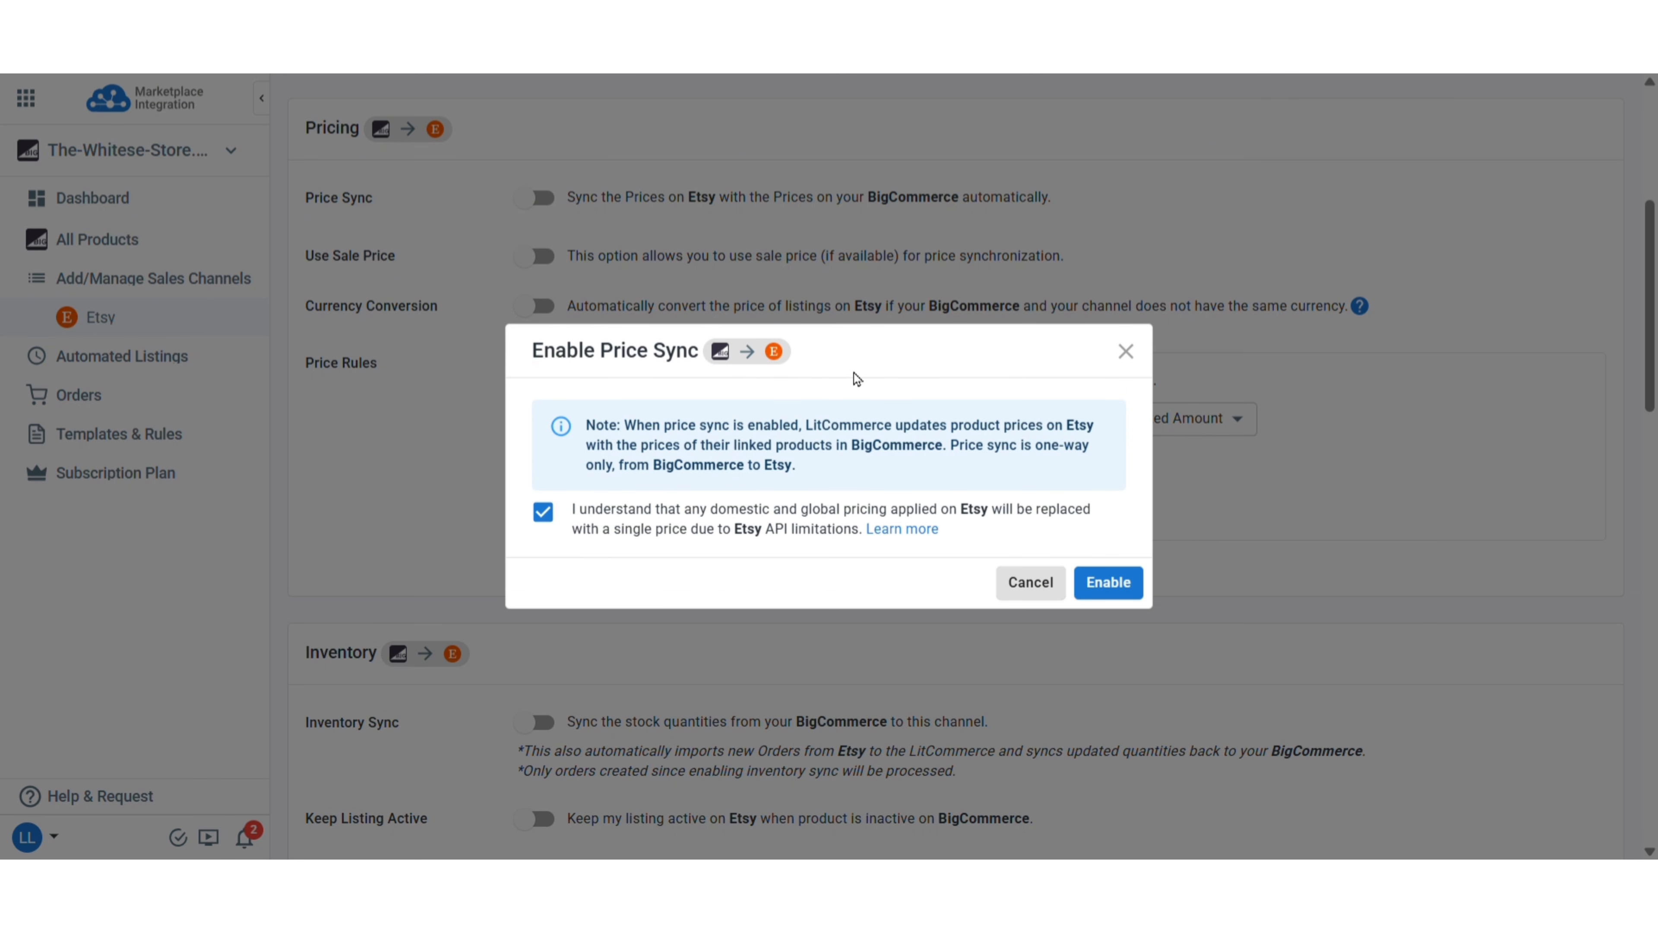
pyautogui.click(1107, 582)
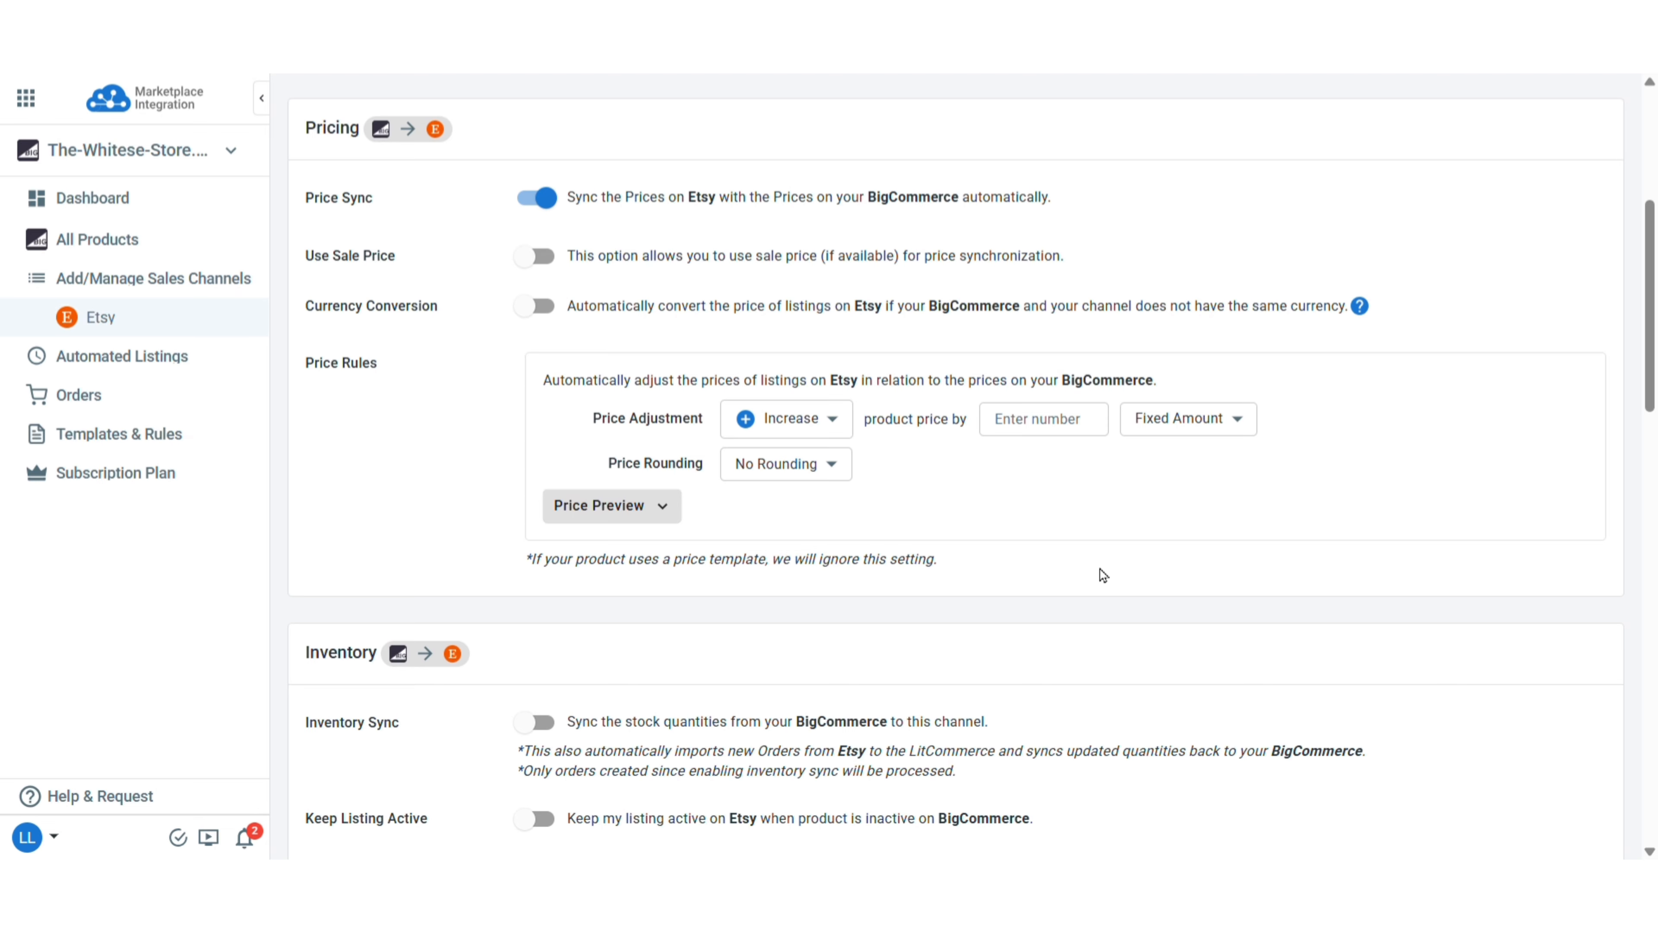
# Set the Etsy price rule to increase product prices by 5 percent.
pyautogui.click(814, 421)
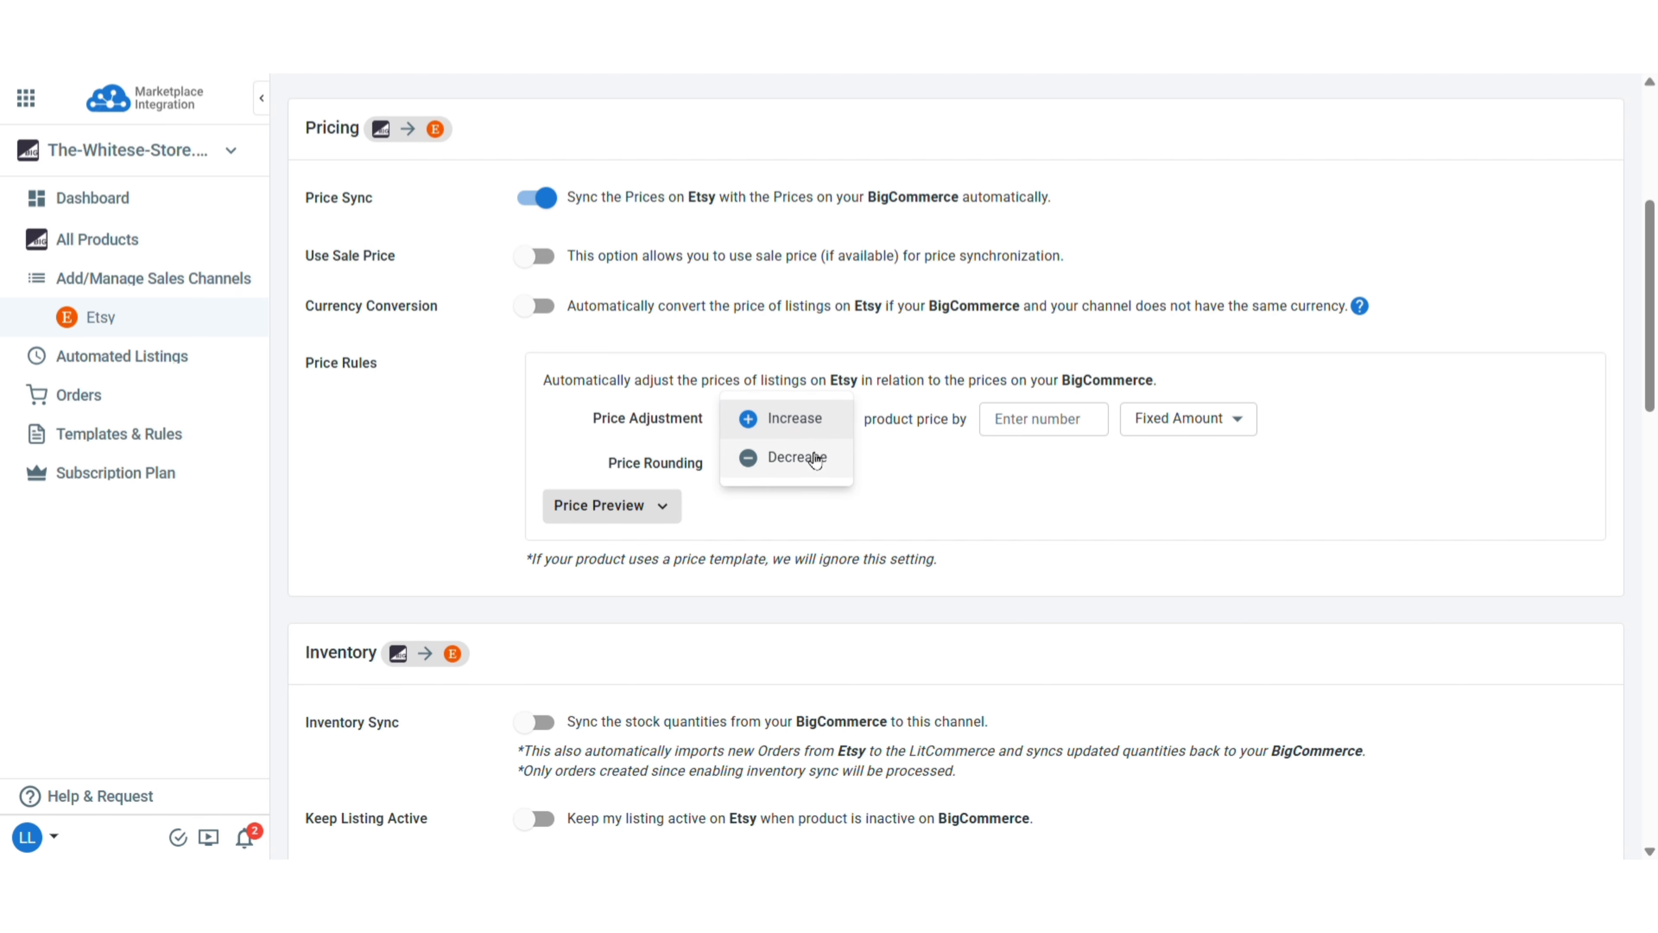
pyautogui.click(815, 426)
pyautogui.click(1185, 419)
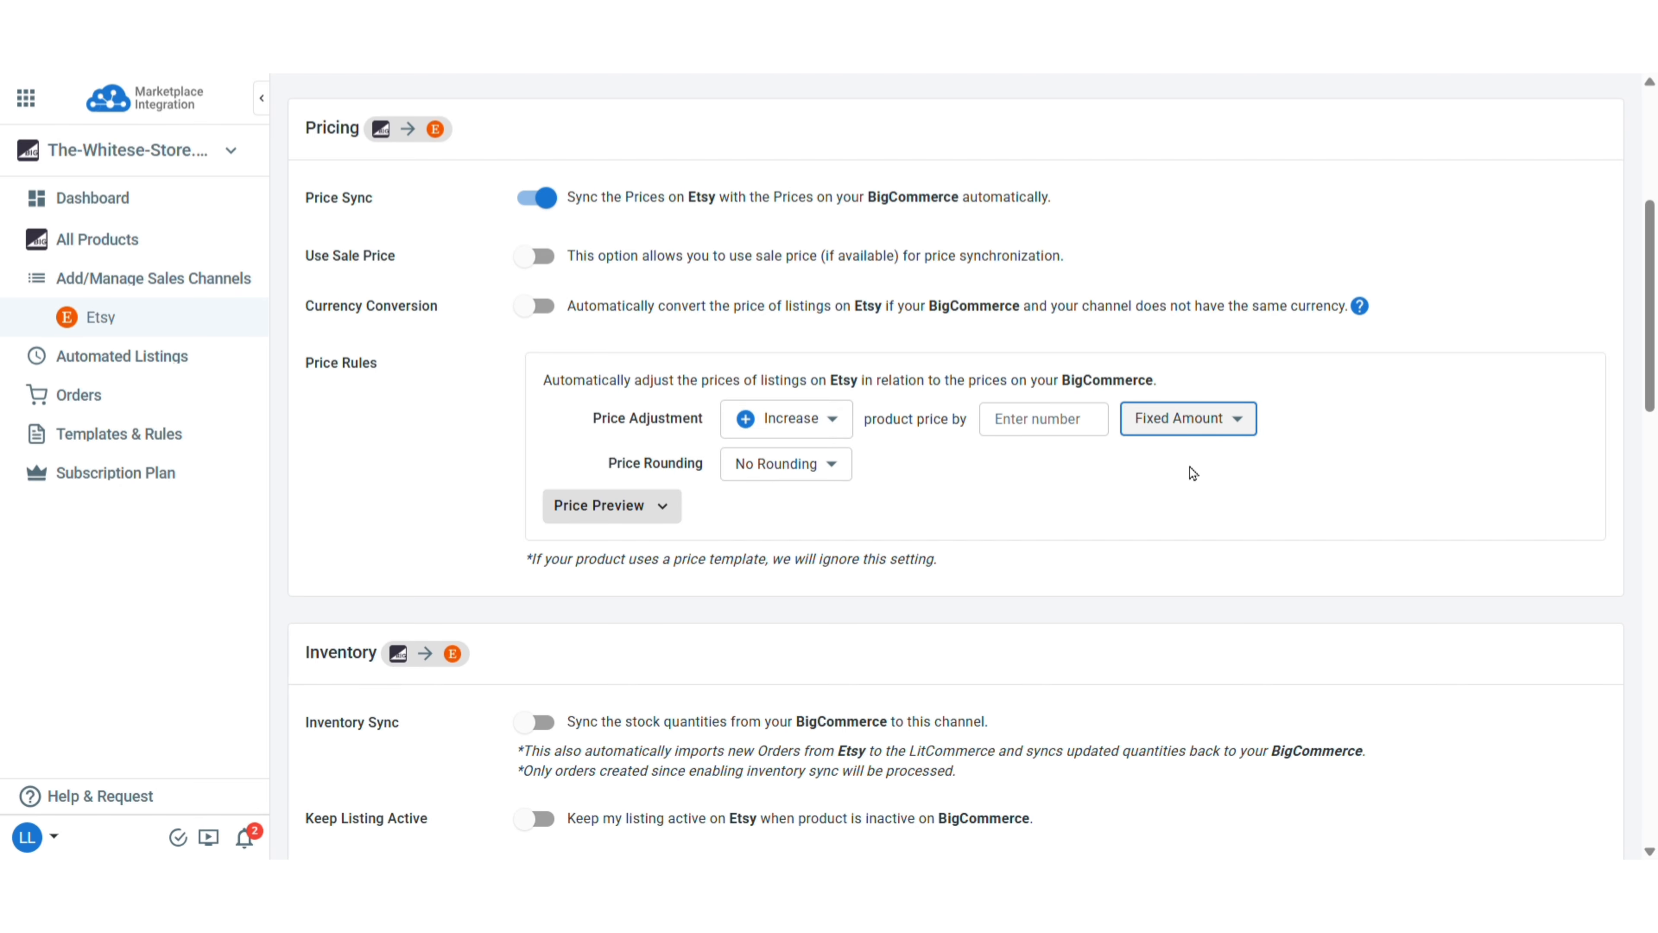
pyautogui.click(1188, 437)
pyautogui.click(1026, 432)
pyautogui.write('5')
pyautogui.click(1148, 489)
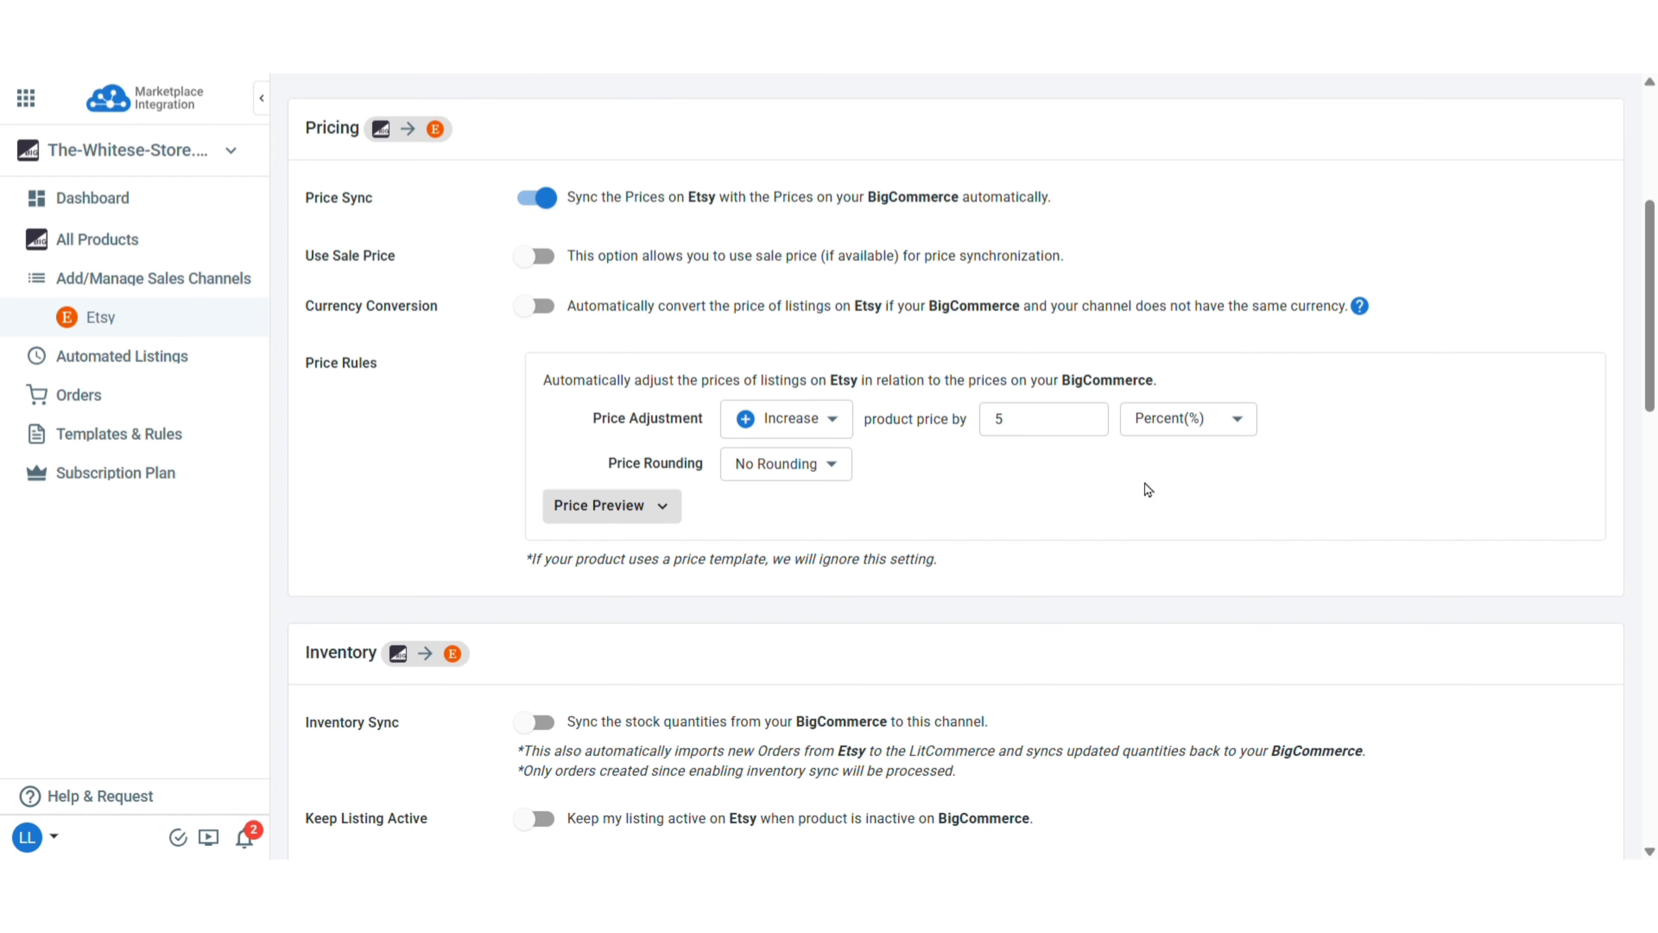
pyautogui.scroll(-6, 1148, 490)
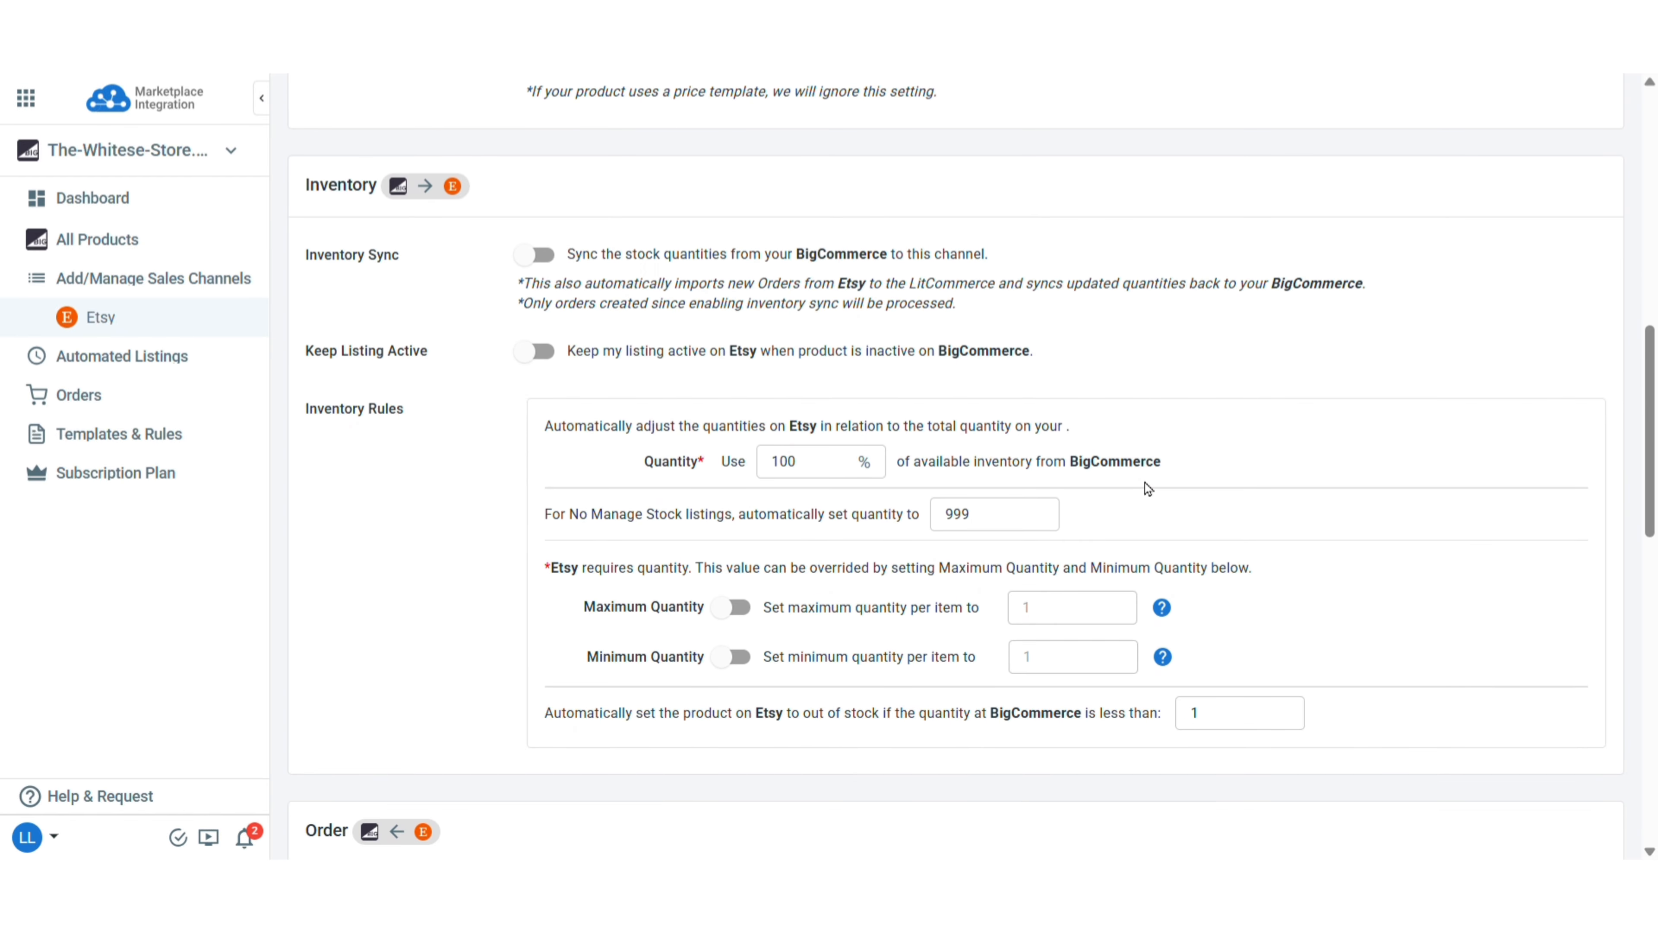
# Enable inventory sync from BigCommerce to Etsy, acknowledging both the inactive-listing and the price-override notices.
pyautogui.click(543, 260)
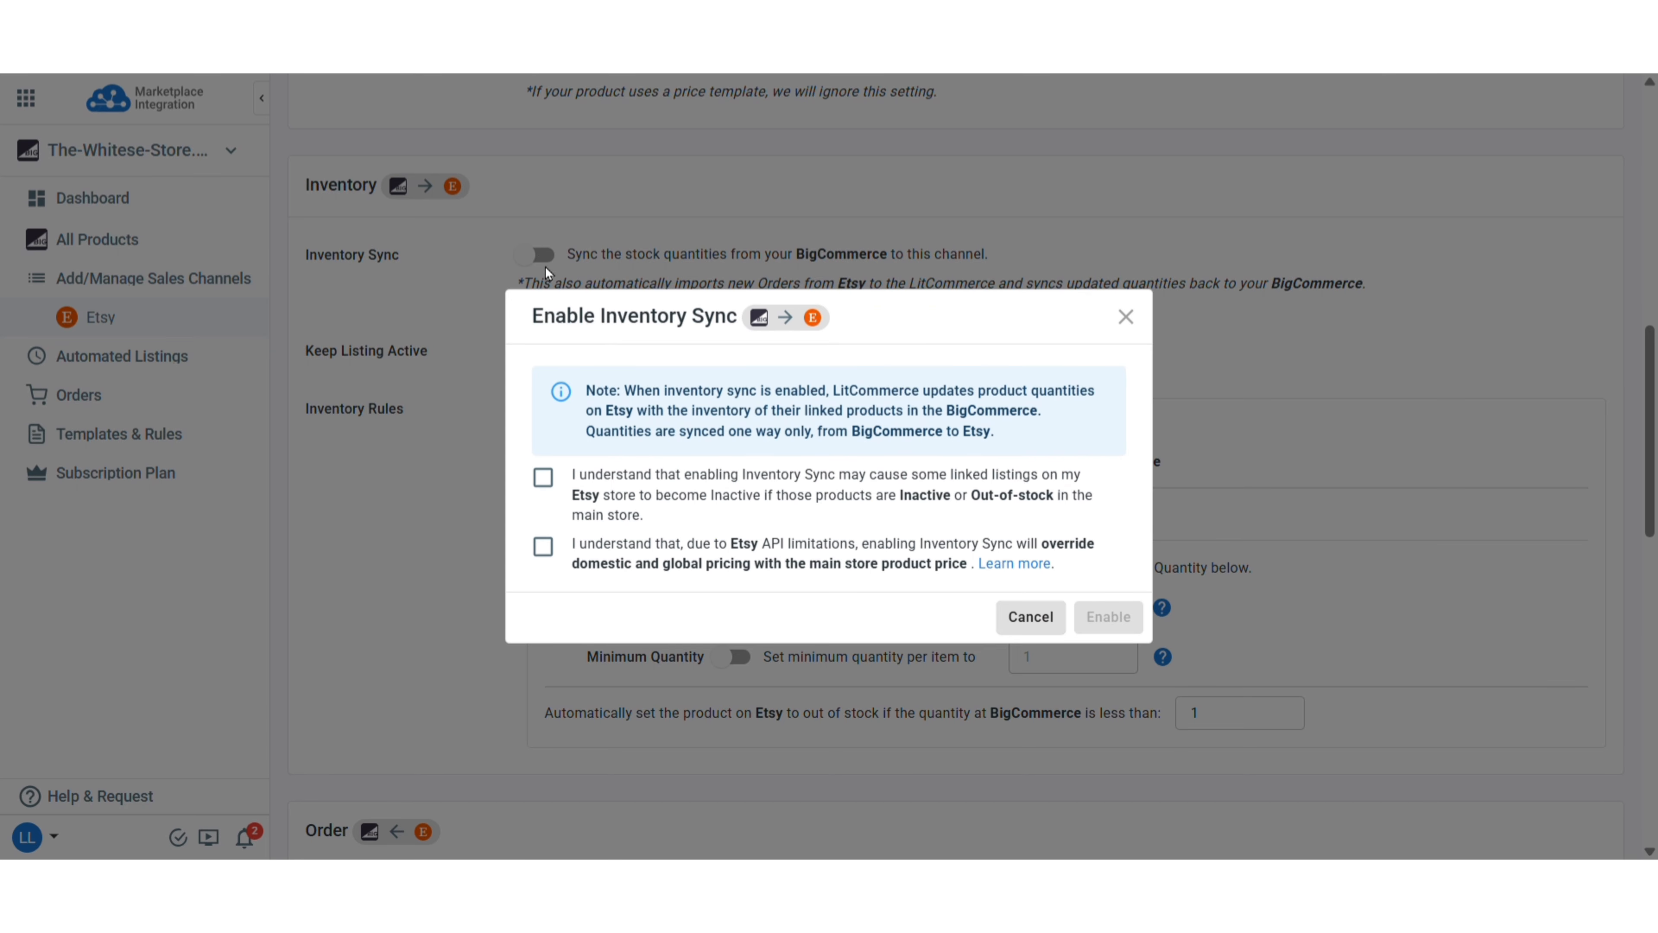
pyautogui.click(560, 488)
pyautogui.click(556, 557)
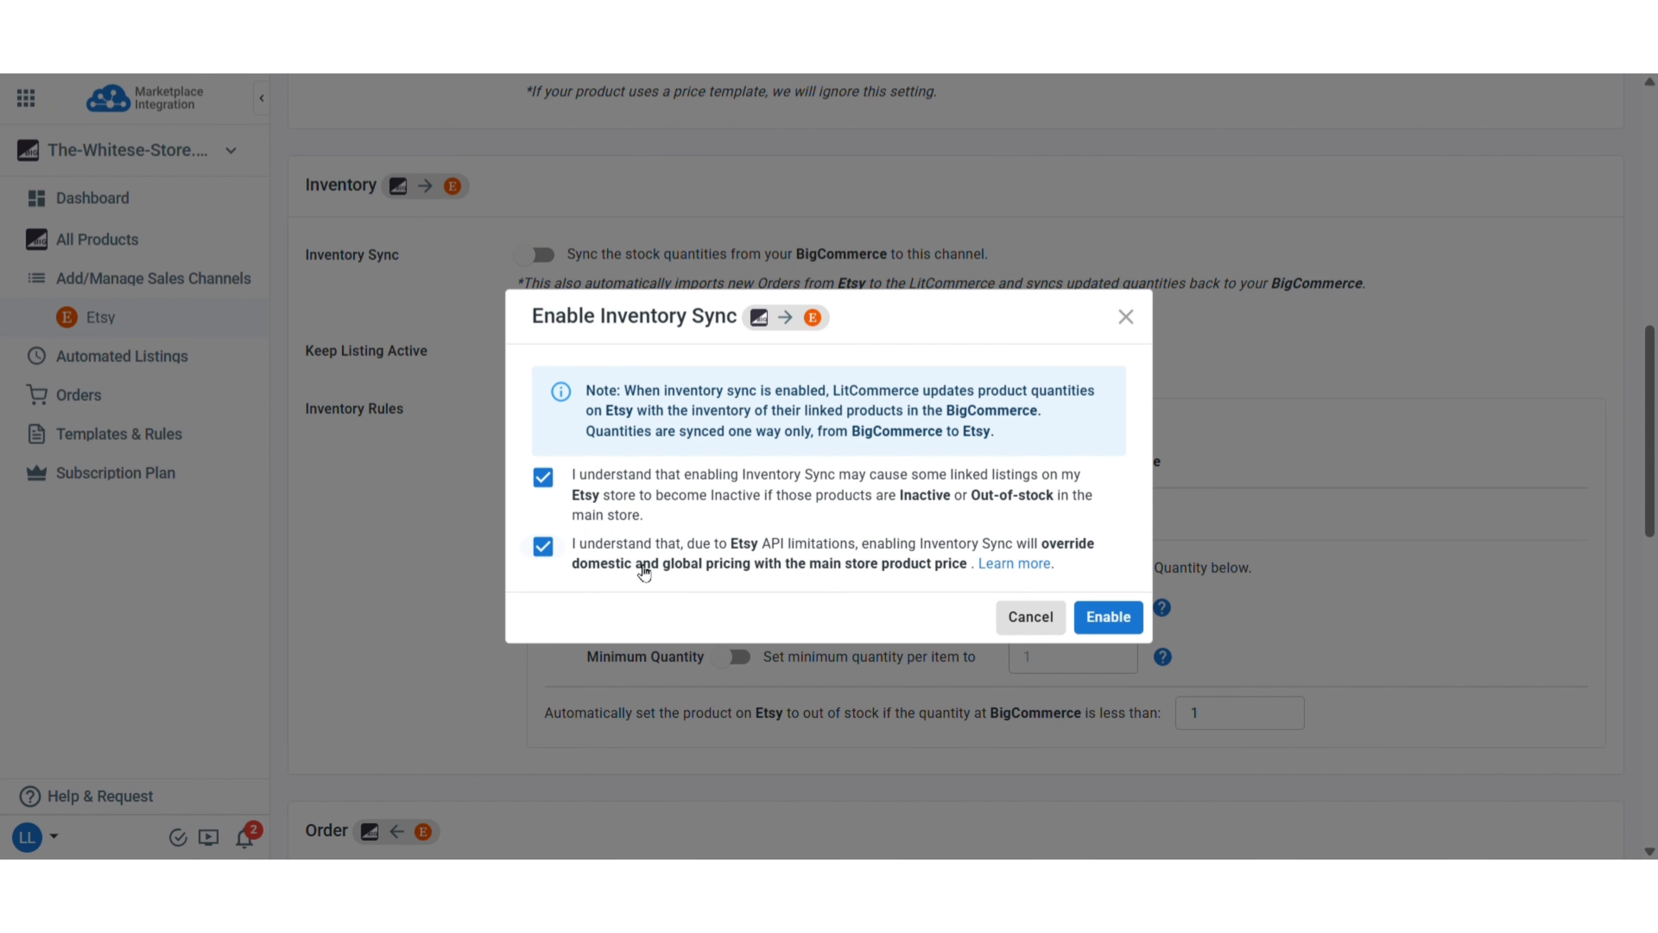
pyautogui.click(1099, 624)
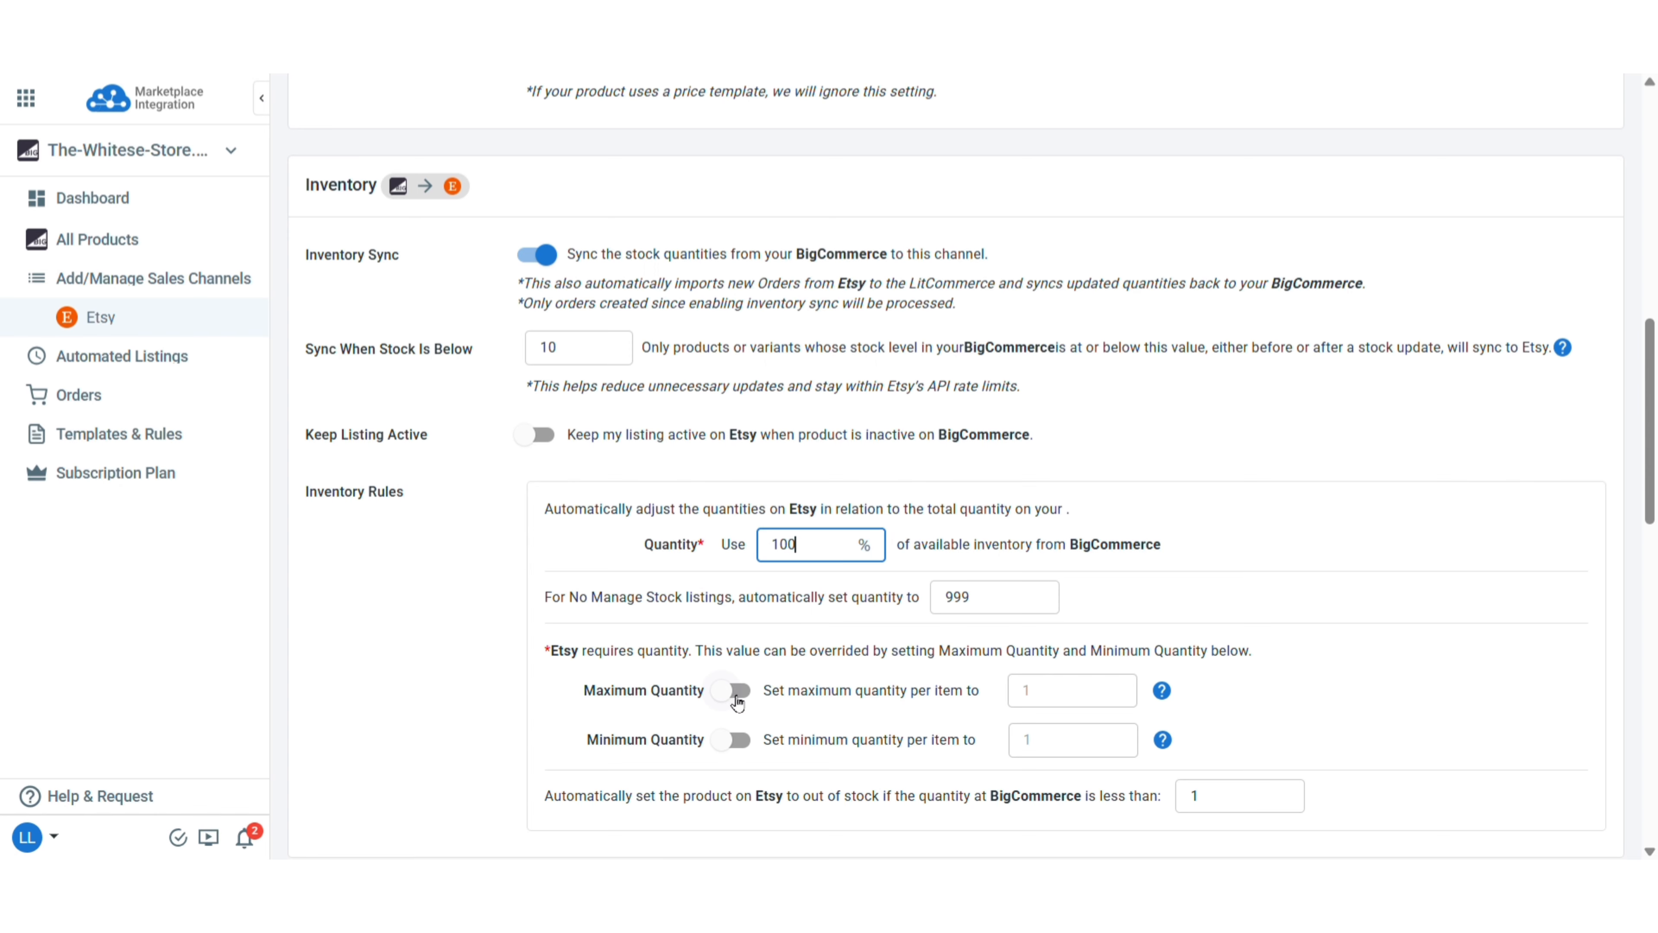
# In the Etsy inventory rules, enable the maximum quantity and set it to 5 per item.
pyautogui.click(735, 695)
pyautogui.click(1055, 692)
pyautogui.doubleClick(1055, 692)
pyautogui.write('5')
pyautogui.click(1344, 674)
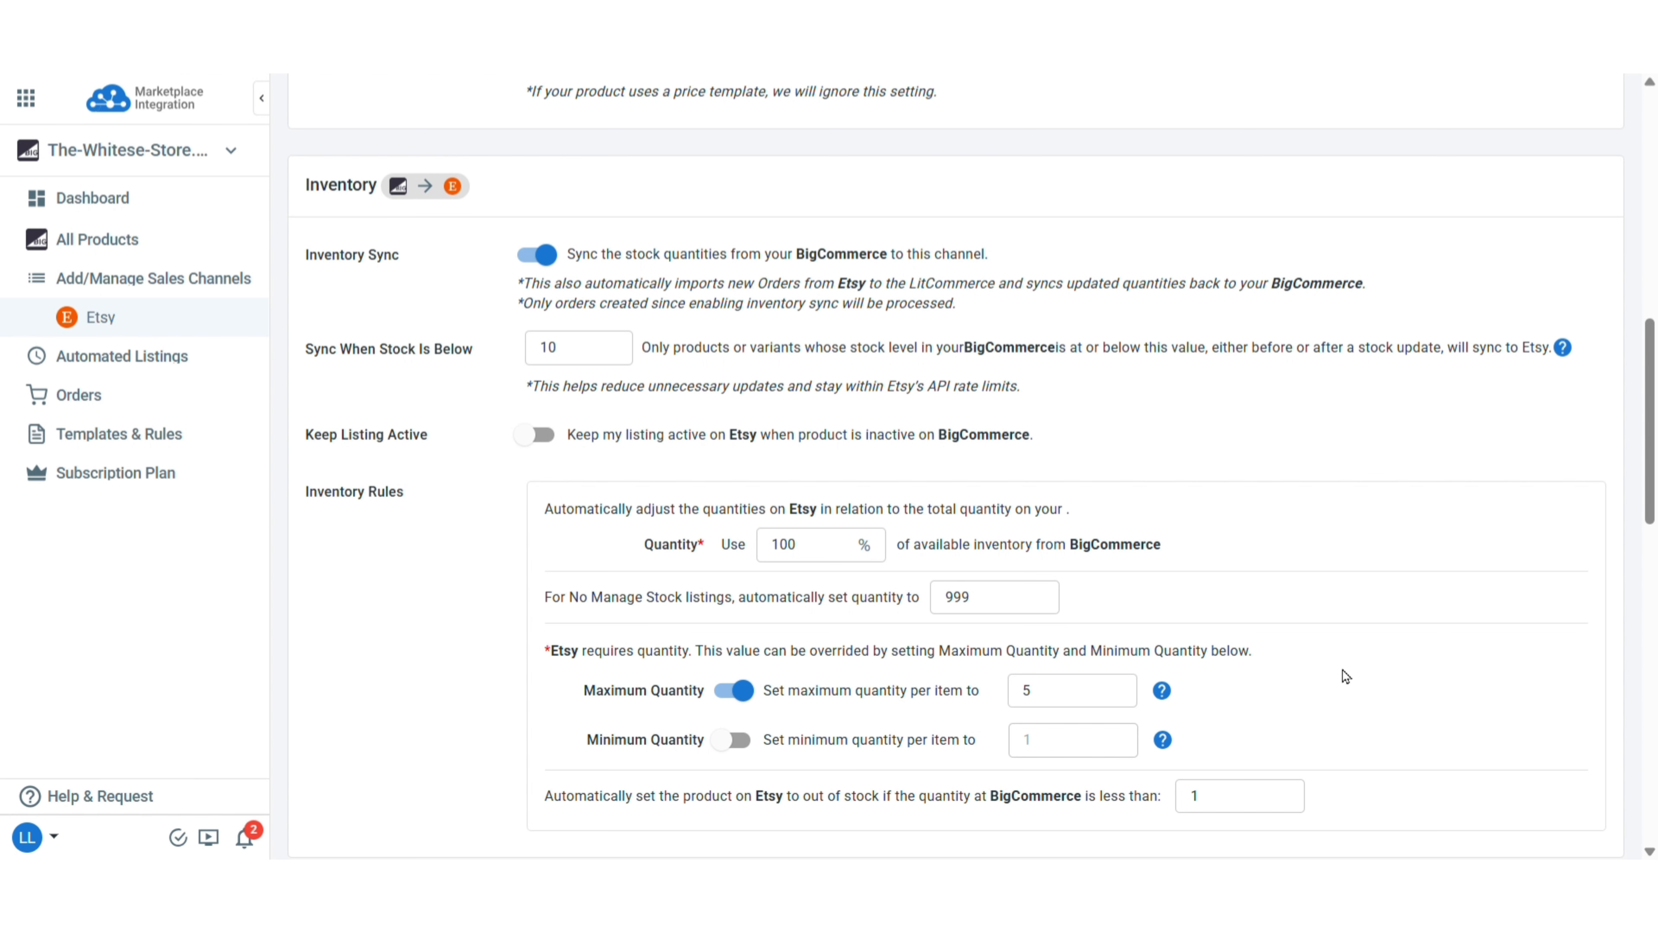
# Enable automatic import of Etsy orders to the BigCommerce main store and save the channel settings.
pyautogui.scroll(-8, 1343, 674)
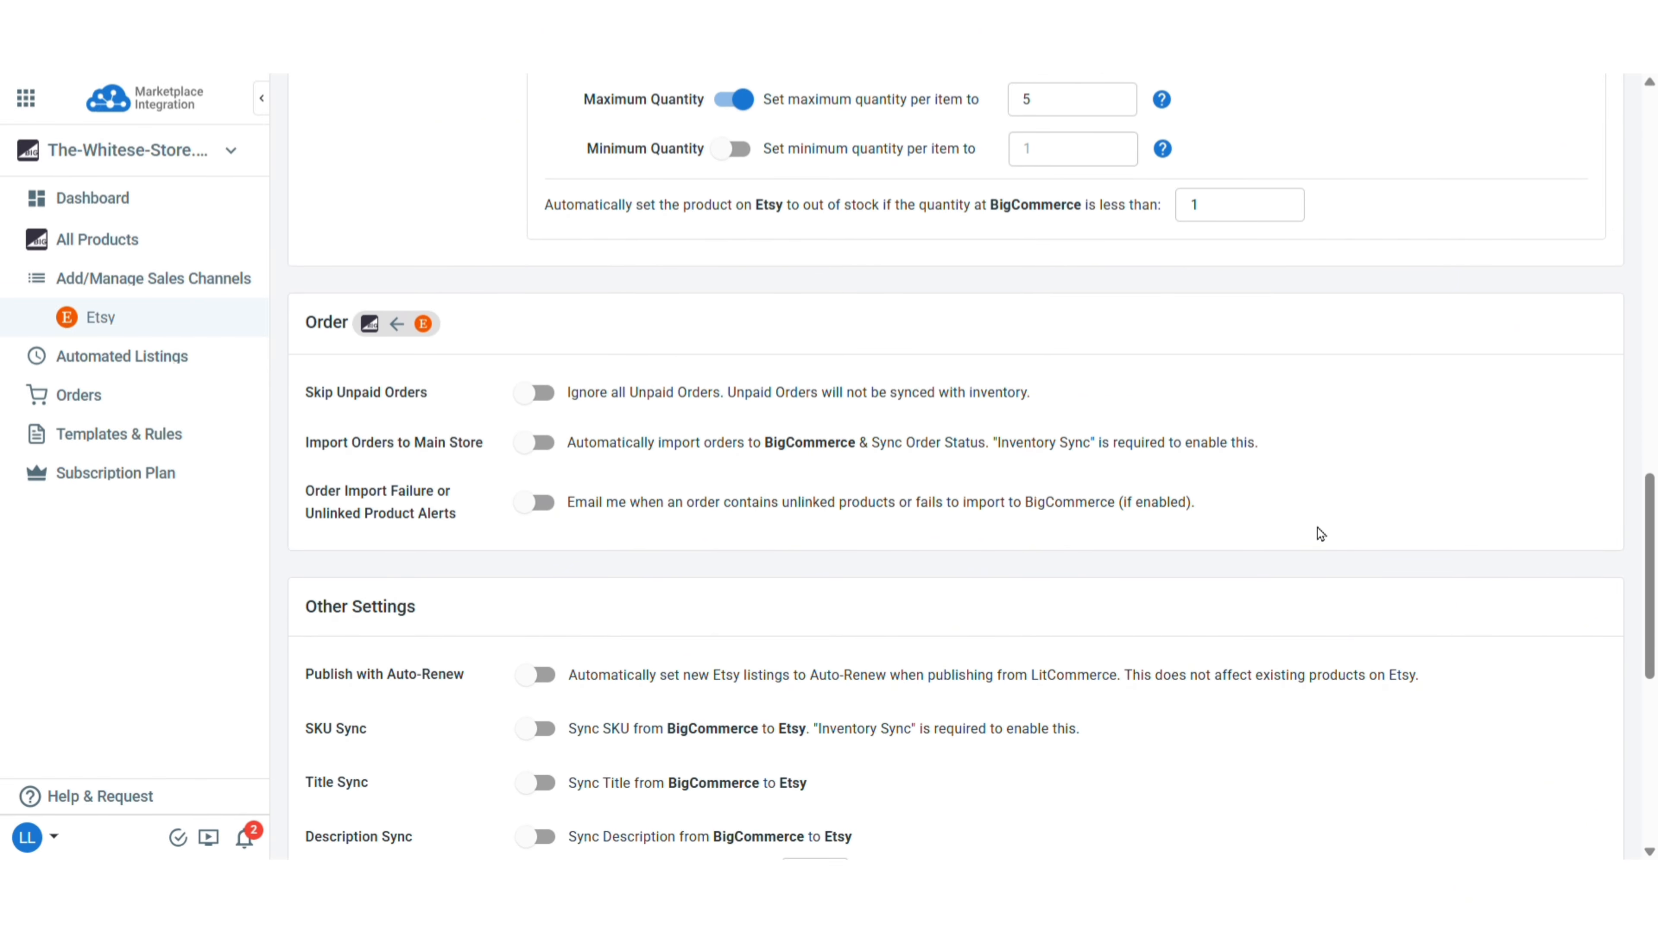
pyautogui.click(549, 448)
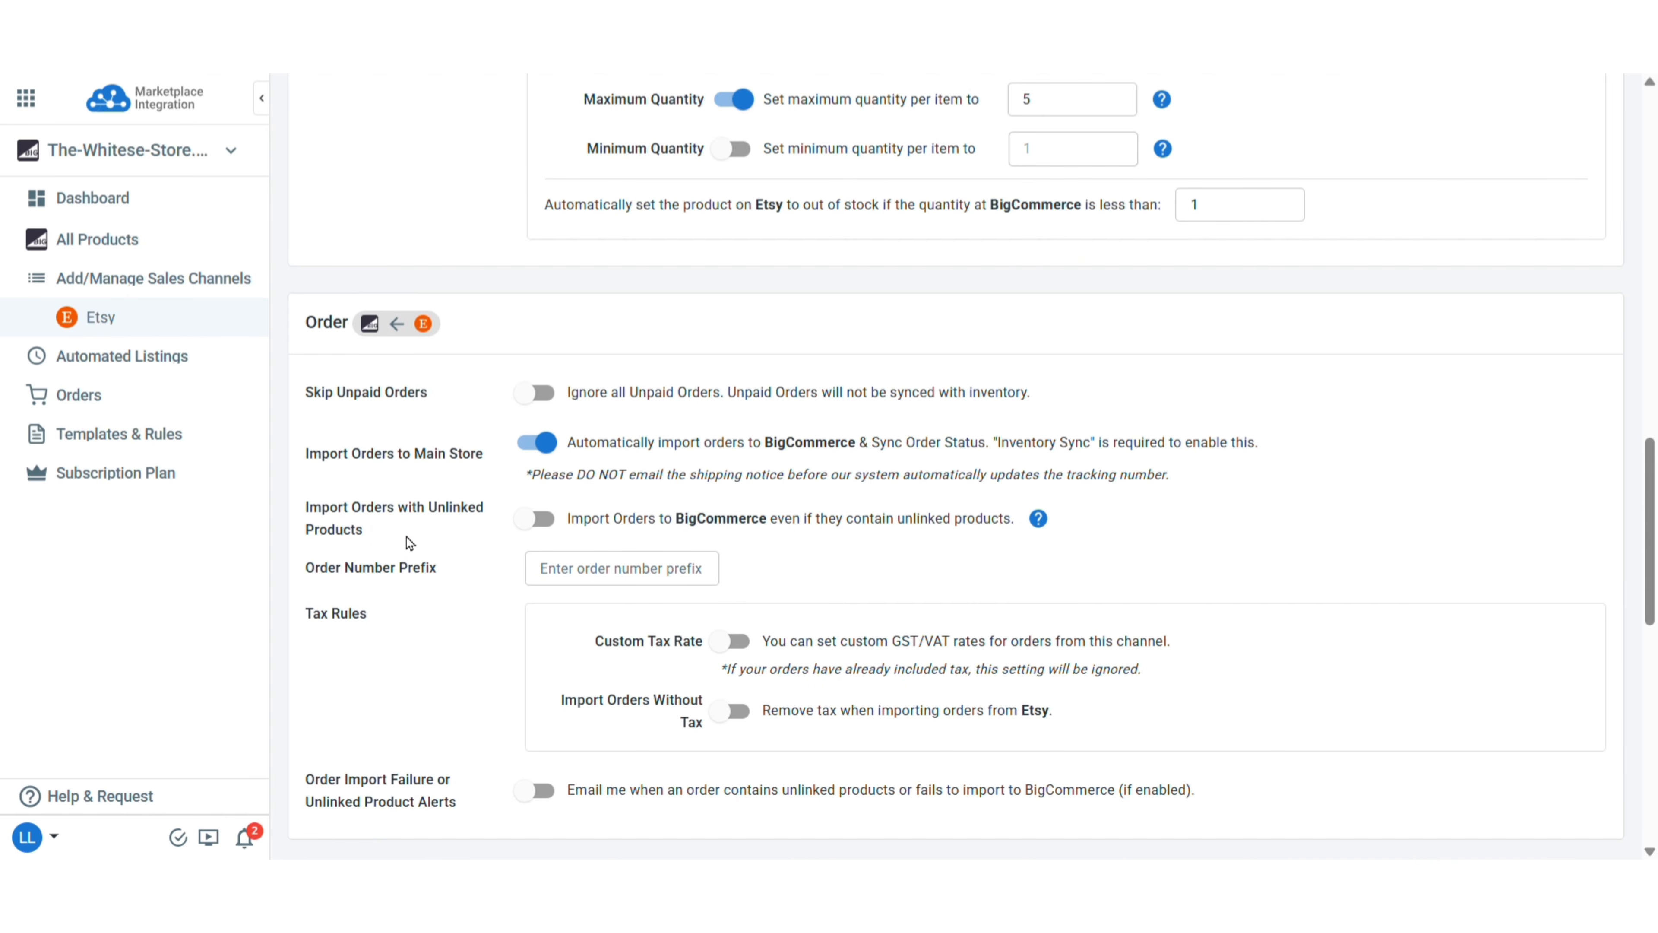
pyautogui.scroll(-12, 408, 542)
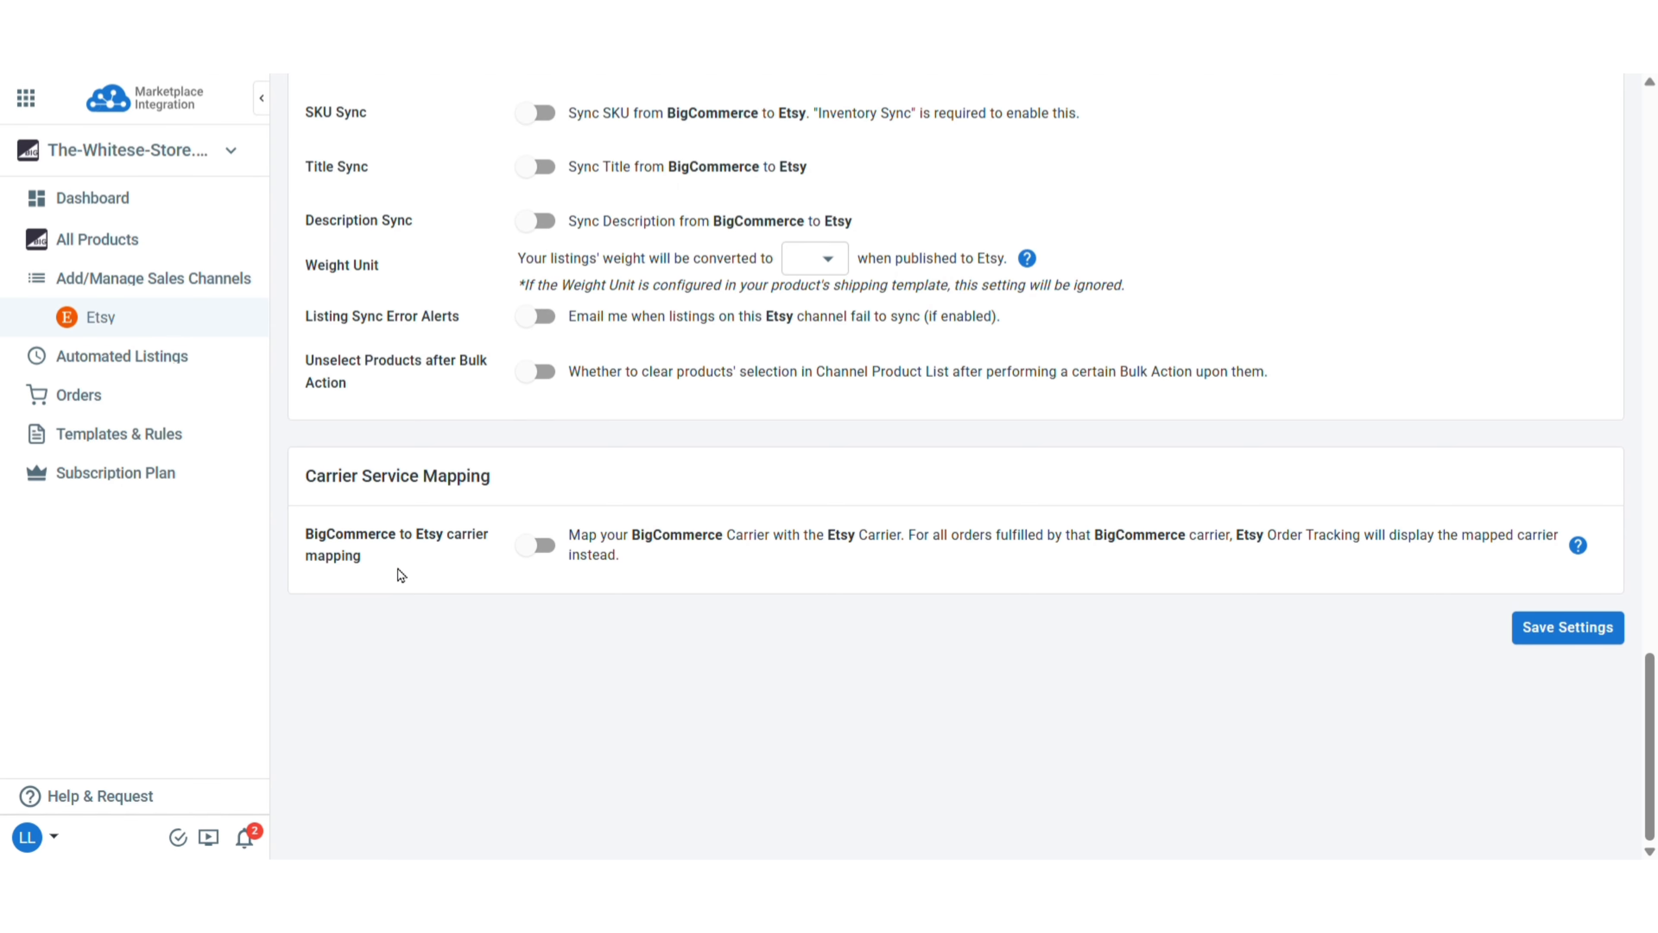
pyautogui.click(1604, 637)
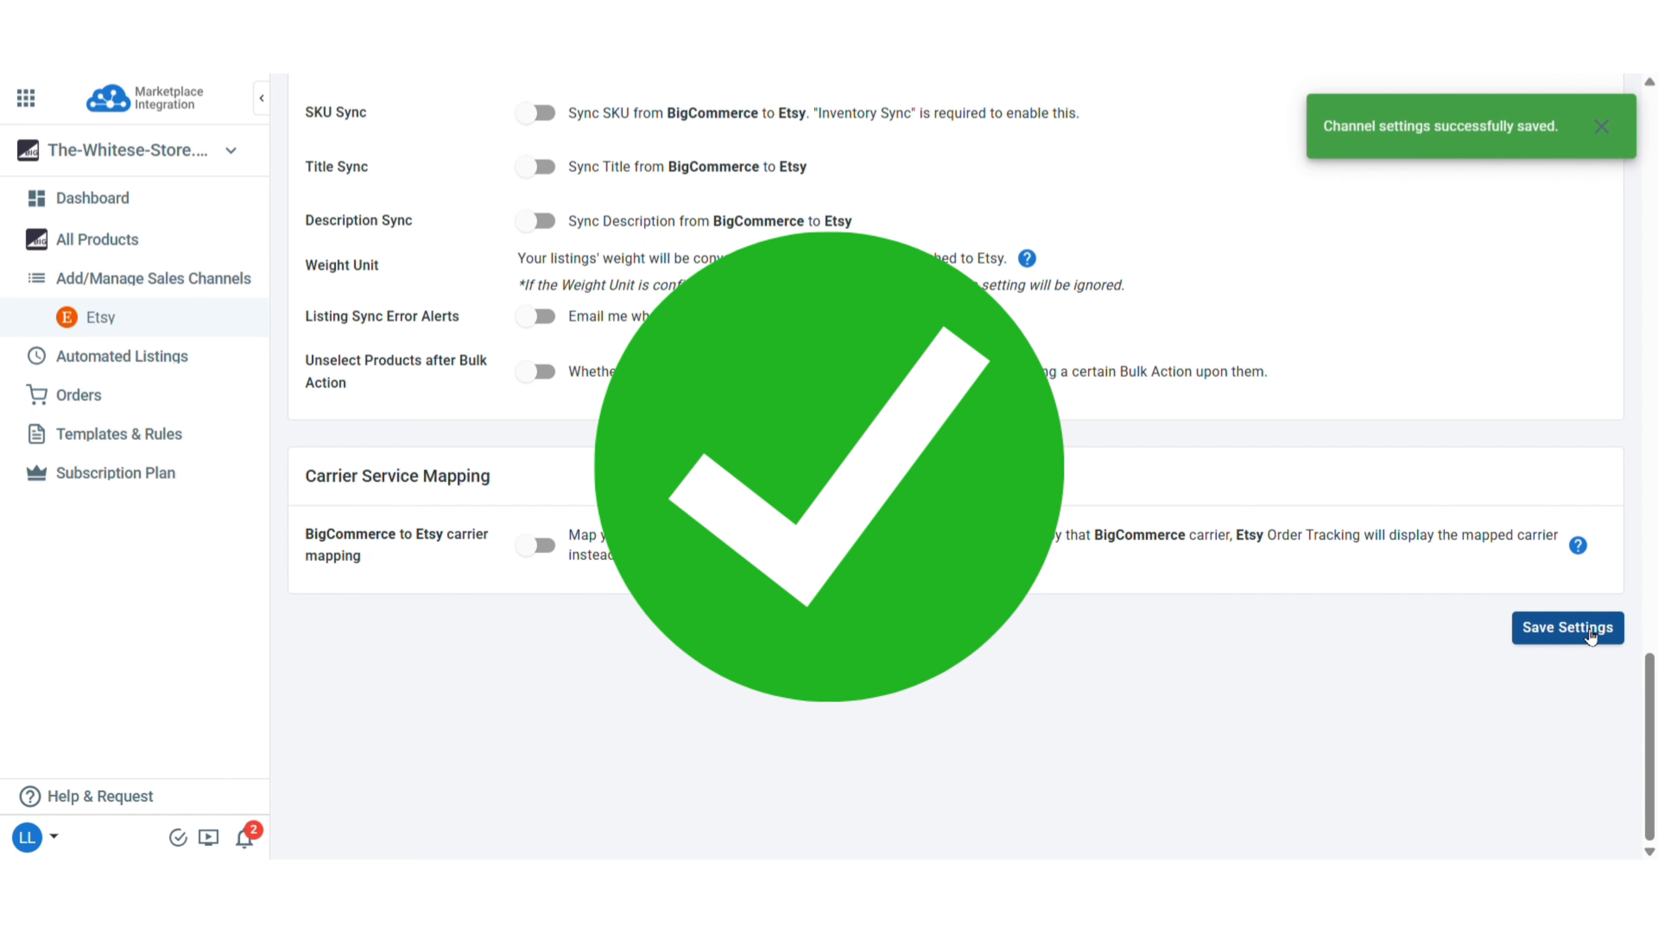